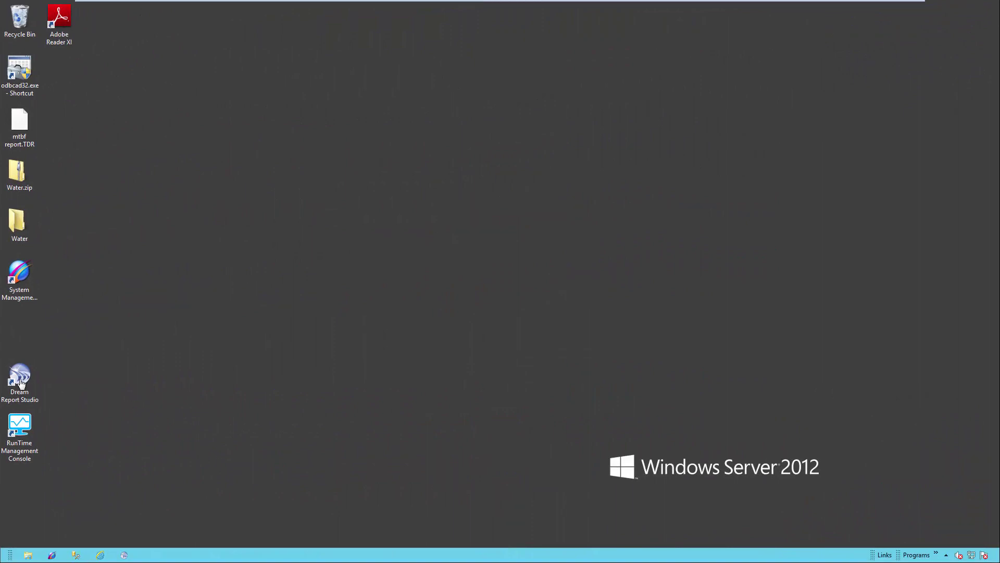
Launch Dream Report Studio and create a new project named Citect_Historian_Reports
double_click(21, 382)
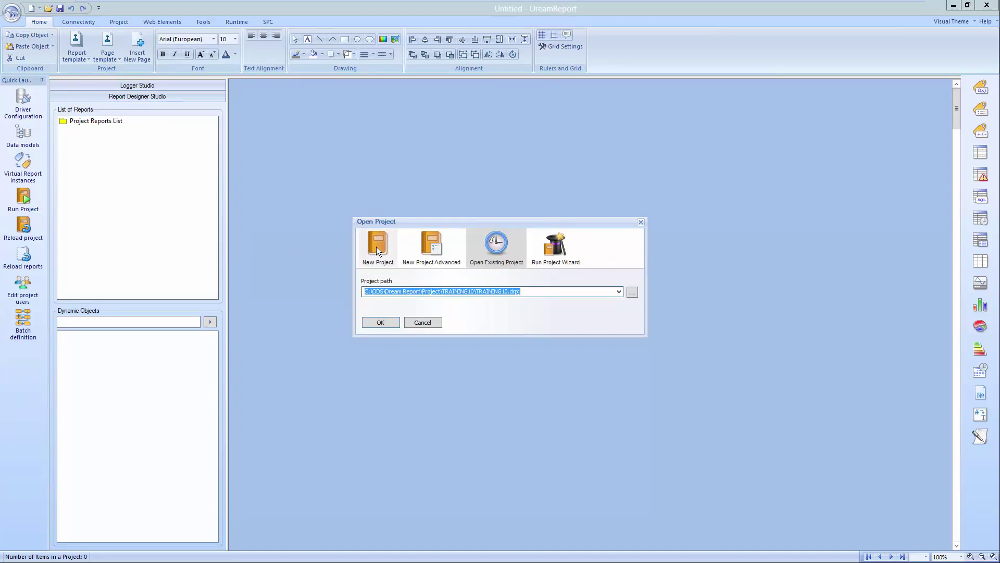
click(376, 250)
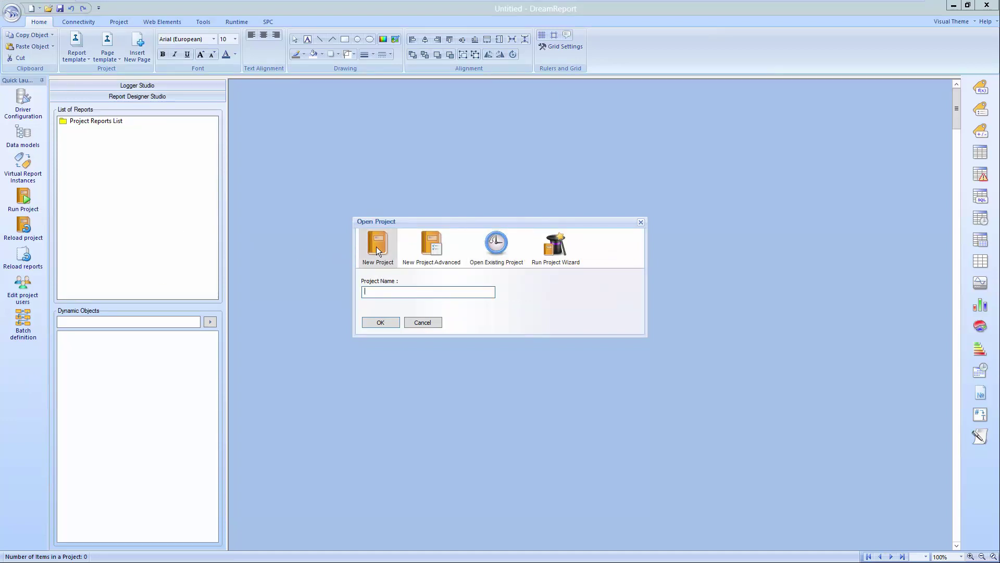
text(Citect_Historian_Reports)
click(382, 323)
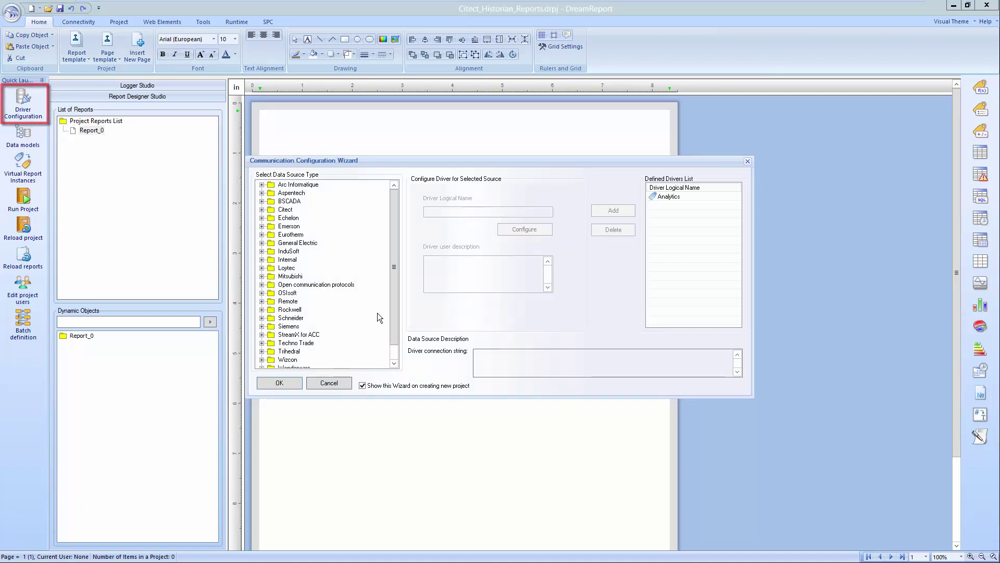
Choose Citect Historian historical values as the data source and name the driver CH_Values
click(262, 210)
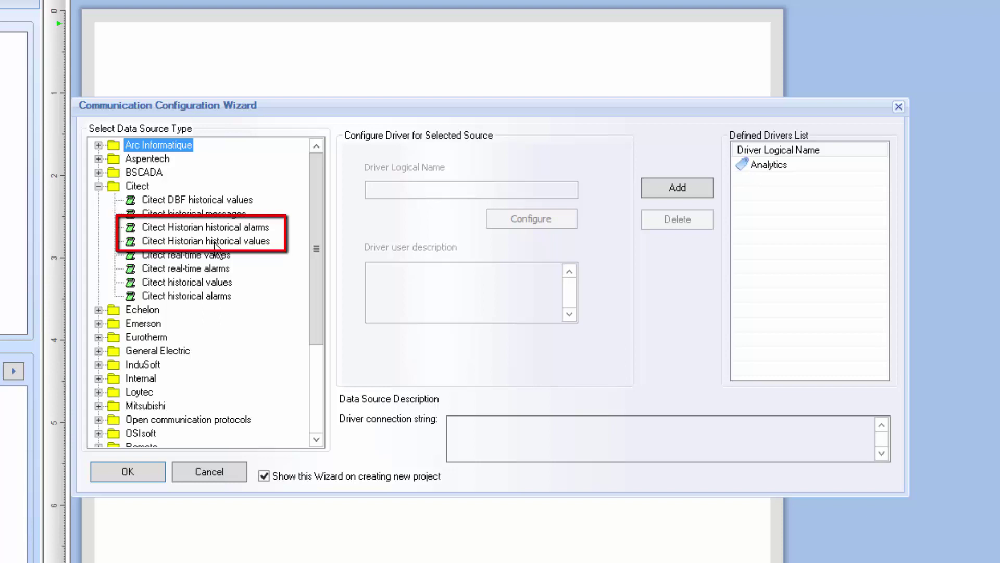
click(215, 243)
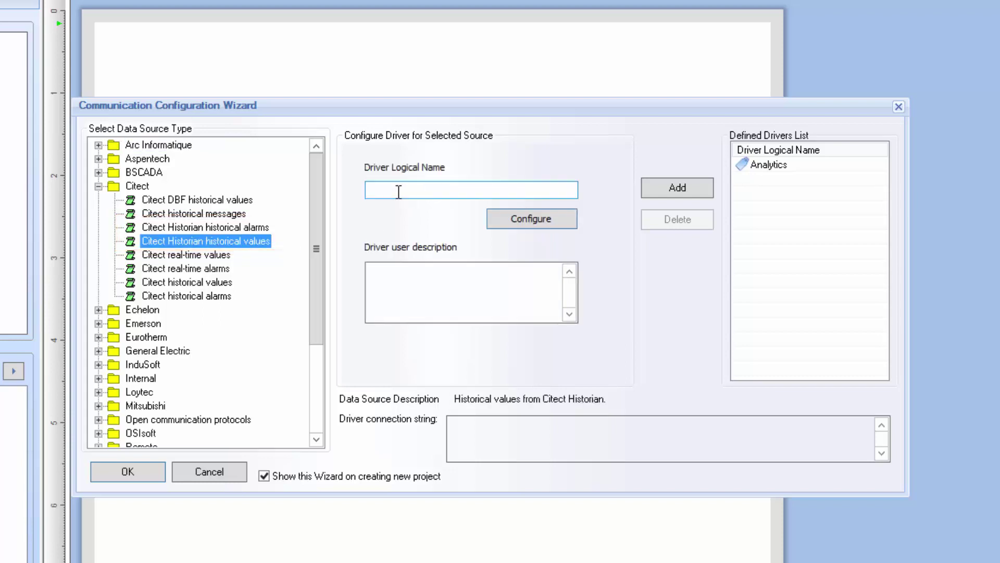
click(398, 191)
text(CH_)
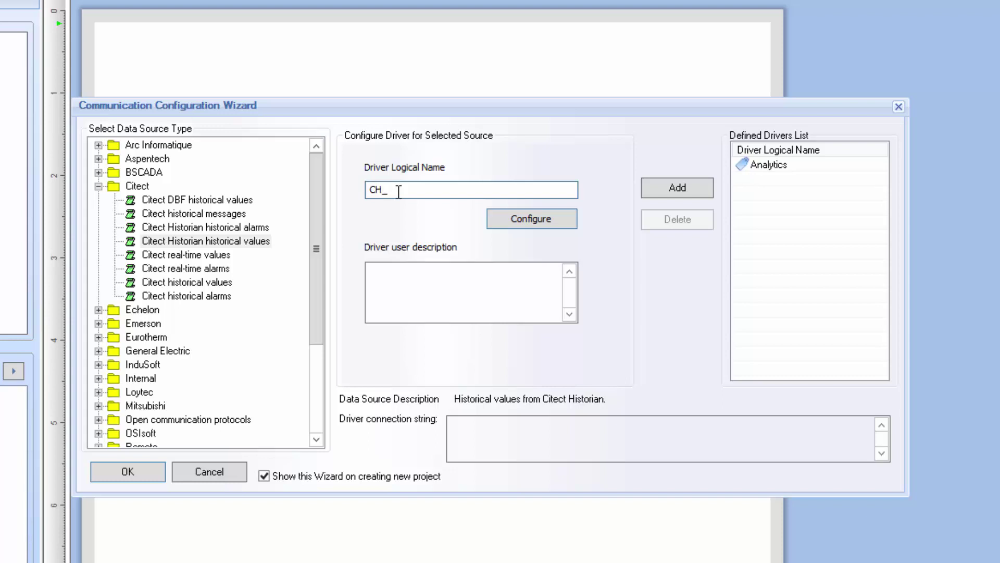
text(Values)
Connect CH_Values to server '.' using SQL Server authentication with the login credentials, and test it
click(542, 218)
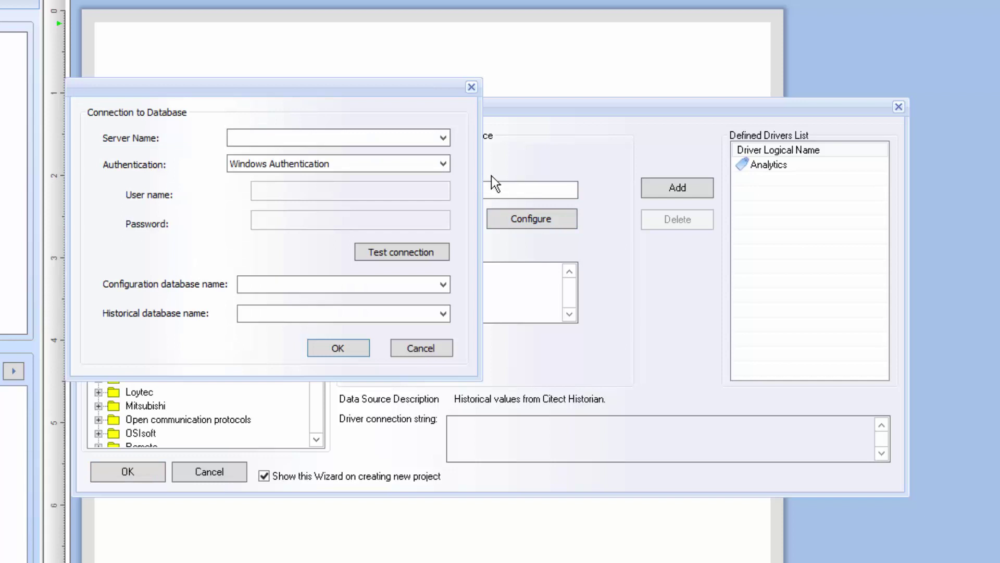
click(443, 138)
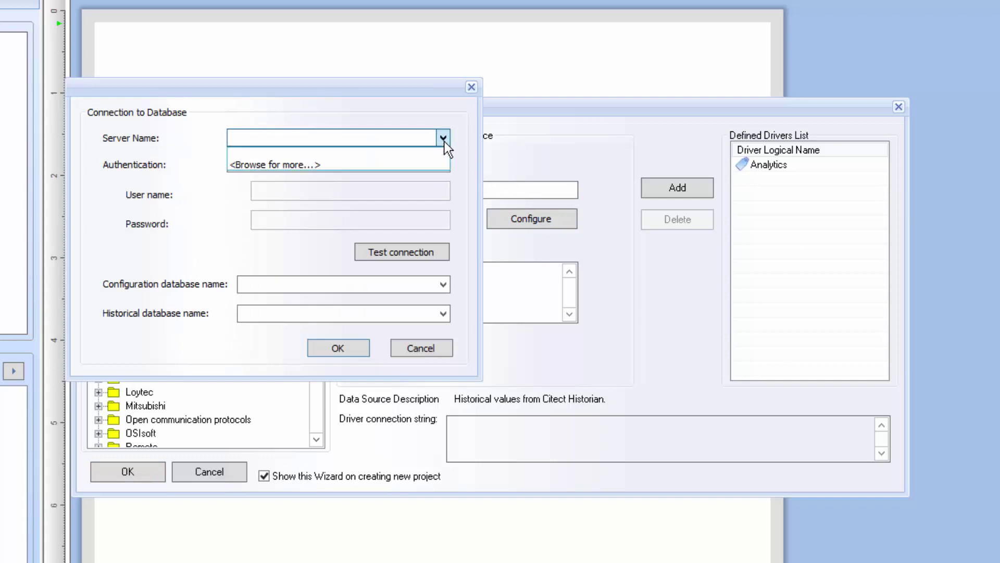
click(444, 142)
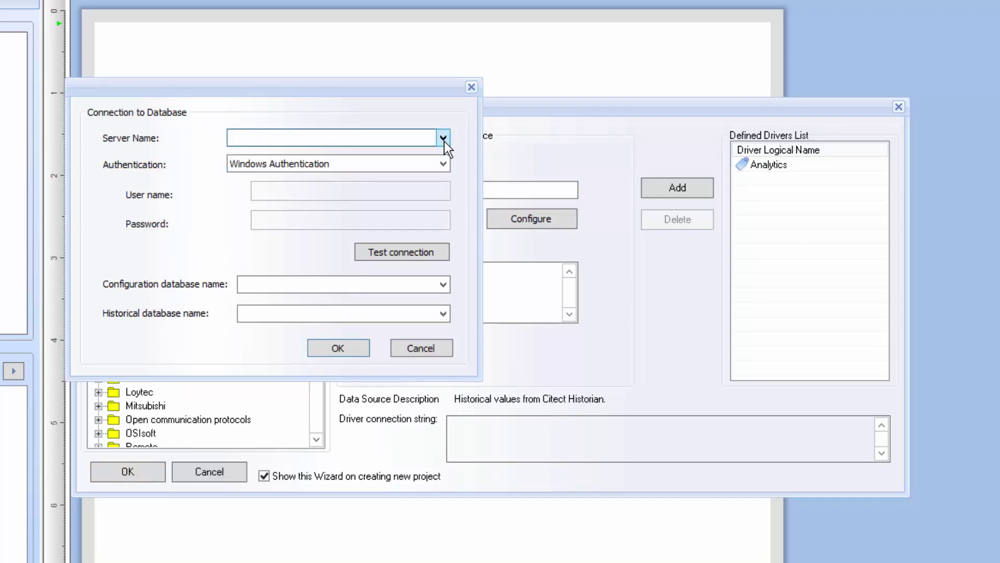
text(.)
click(439, 162)
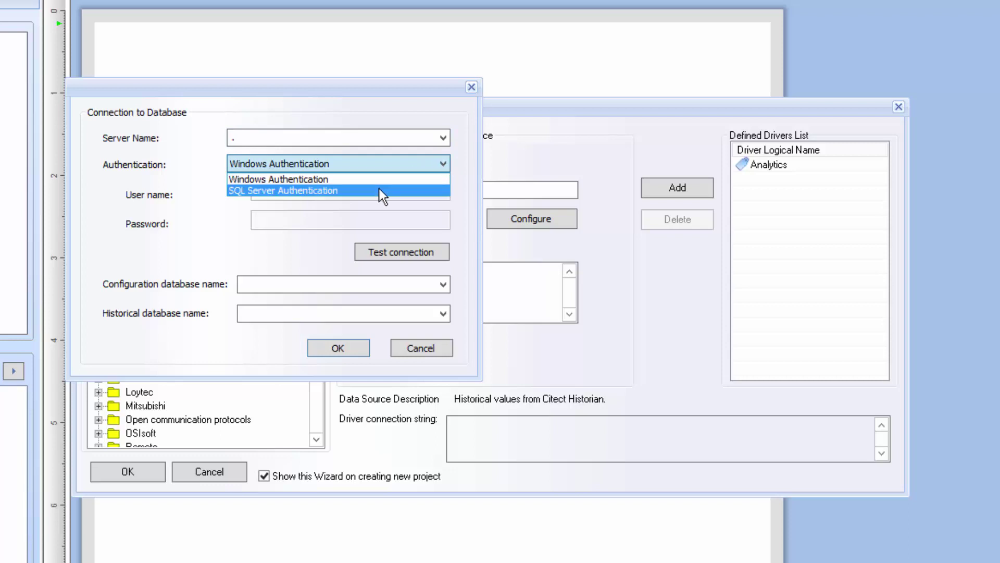
click(379, 190)
click(365, 191)
text(sa)
click(284, 217)
text(sa123)
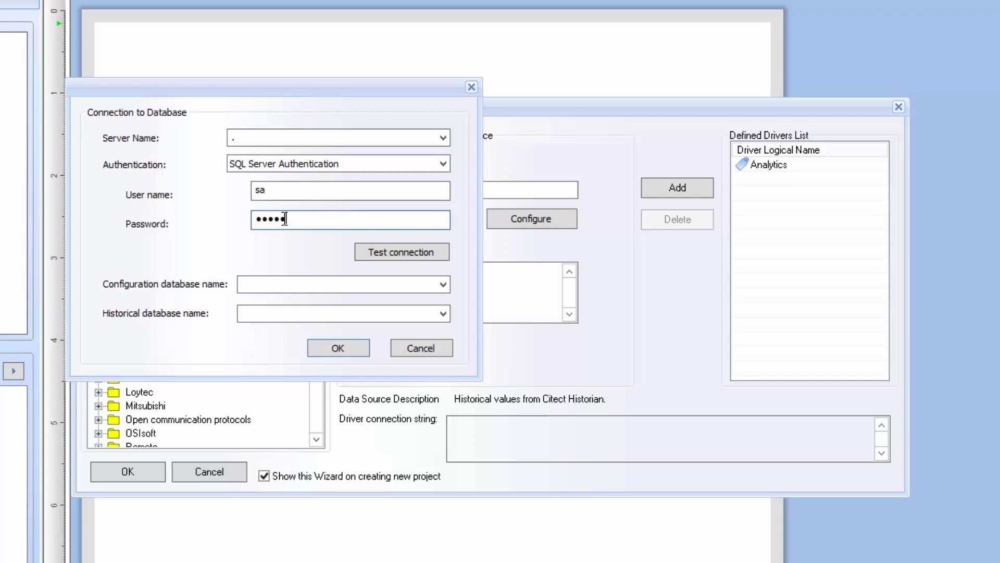
click(401, 253)
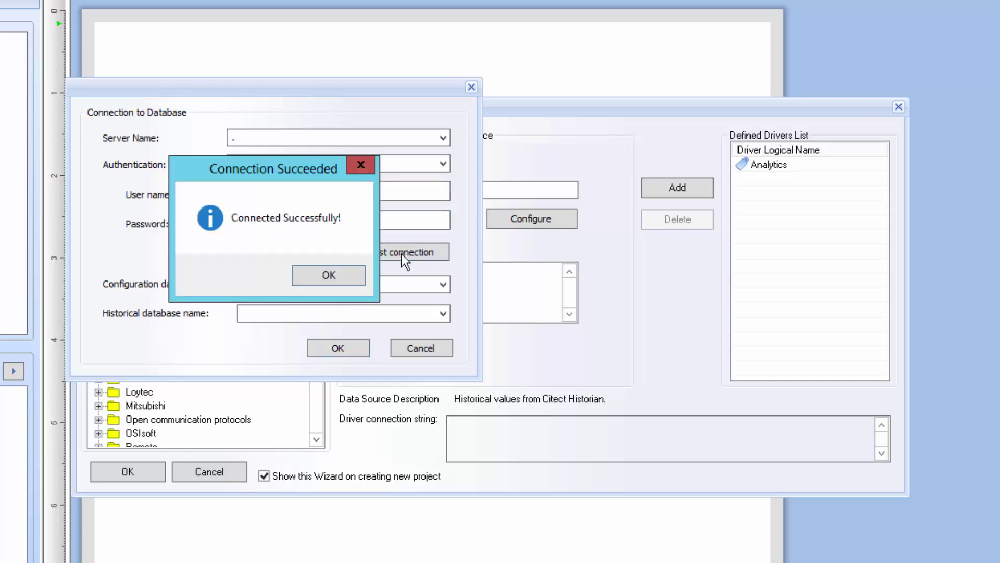
click(333, 273)
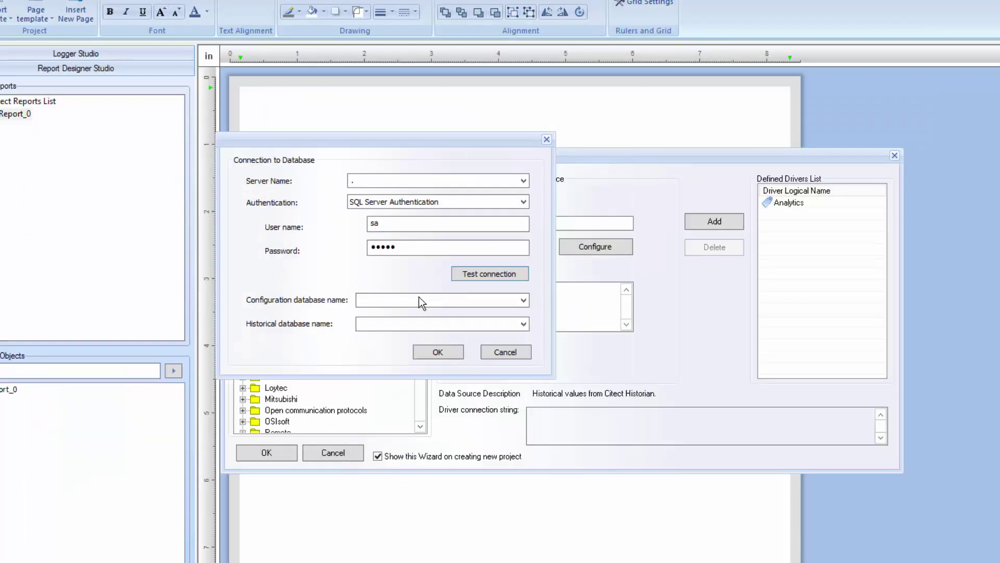
Use 7_50_LEGACY_USER as configuration database and HIST_TEST_7_50 as historical database, then confirm
click(522, 299)
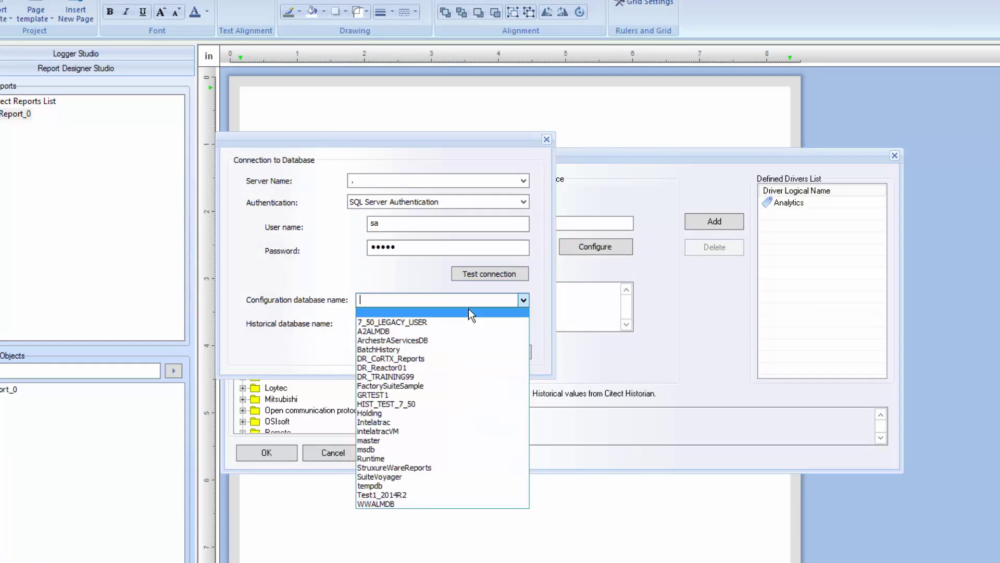
click(437, 322)
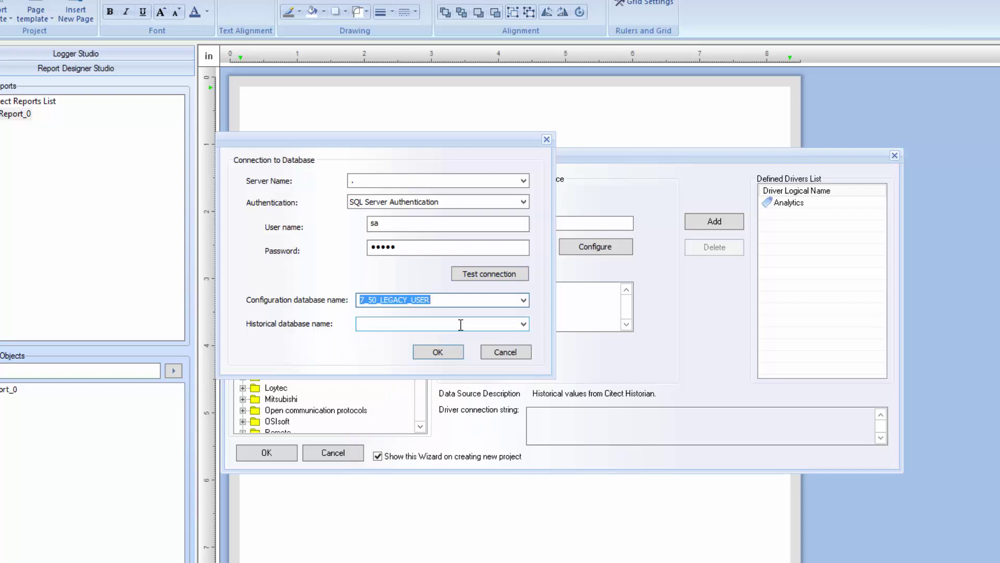
click(523, 324)
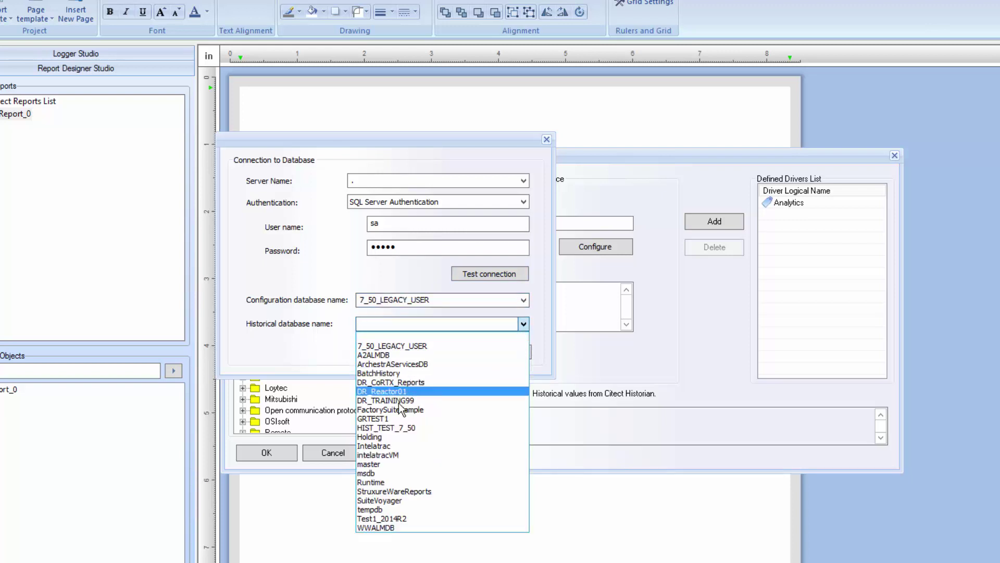
click(395, 427)
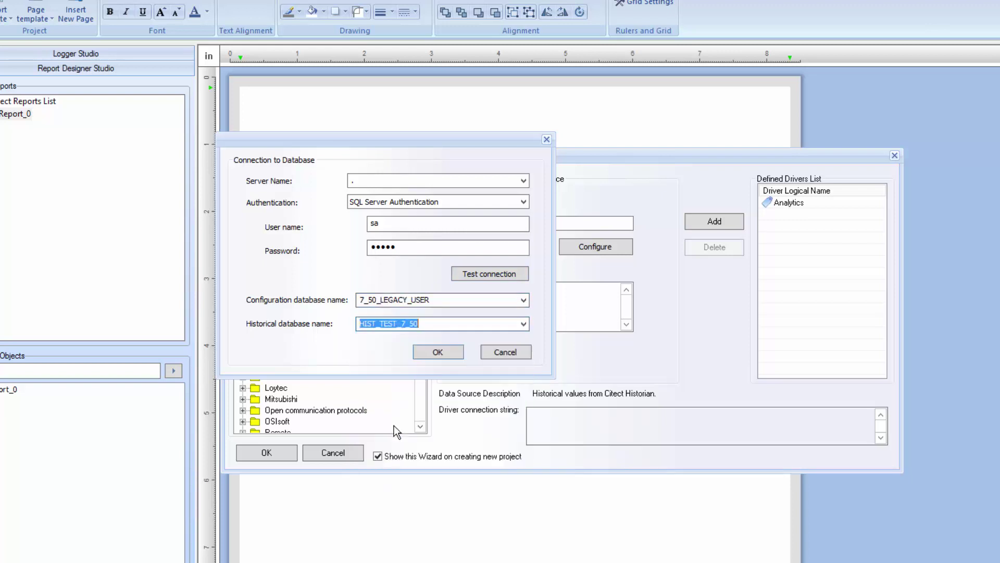
click(447, 353)
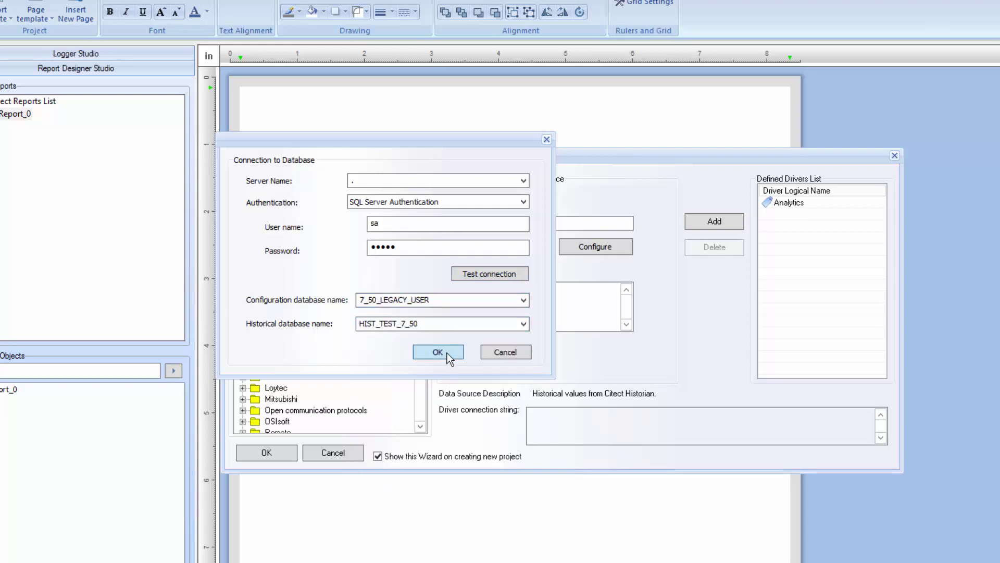
Add CH_Values to the defined drivers and start a CH_Alarms driver for Citect Historian historical alarms
click(723, 224)
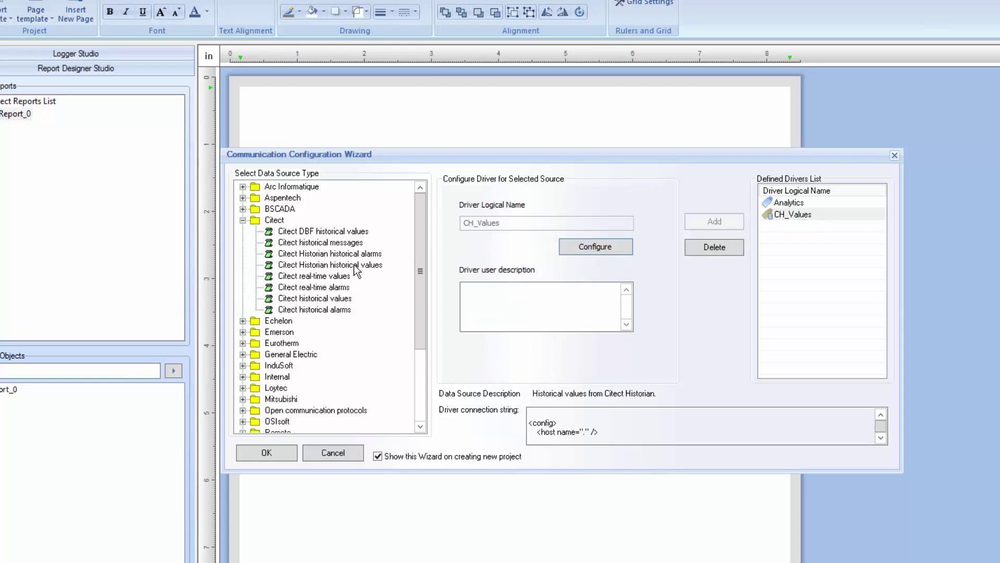
click(364, 253)
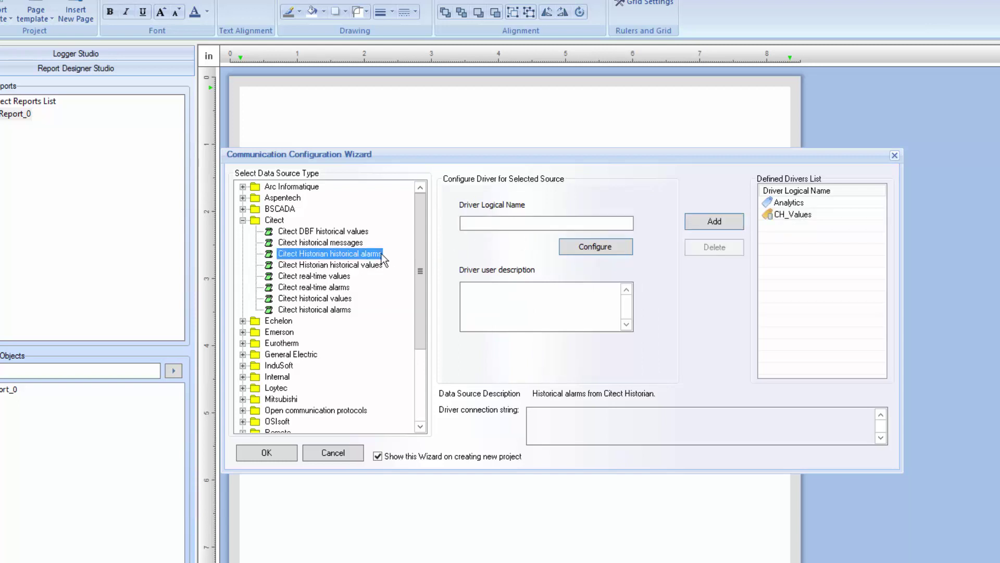
click(485, 224)
text(CH)
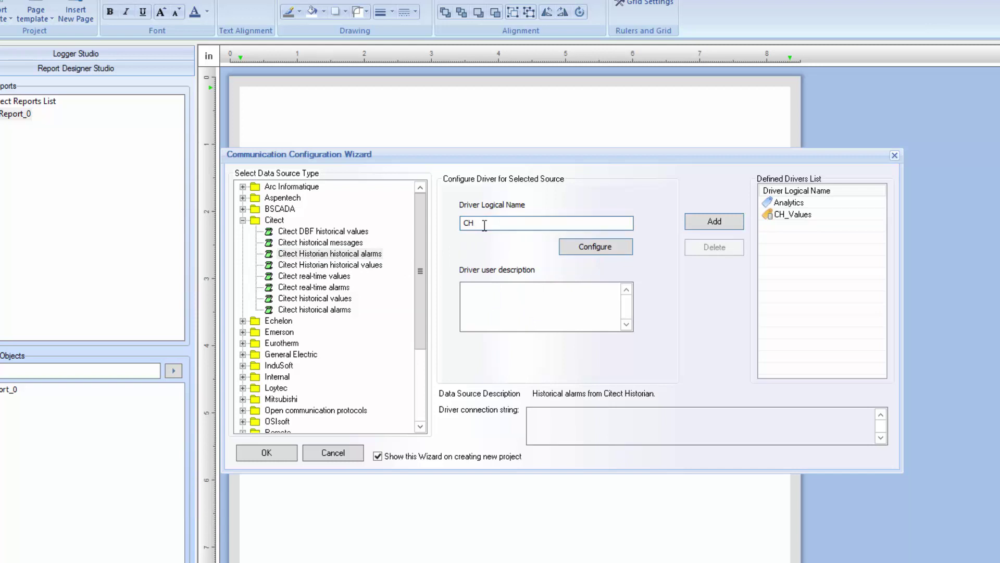
text(_Alarm)
text(s)
click(608, 248)
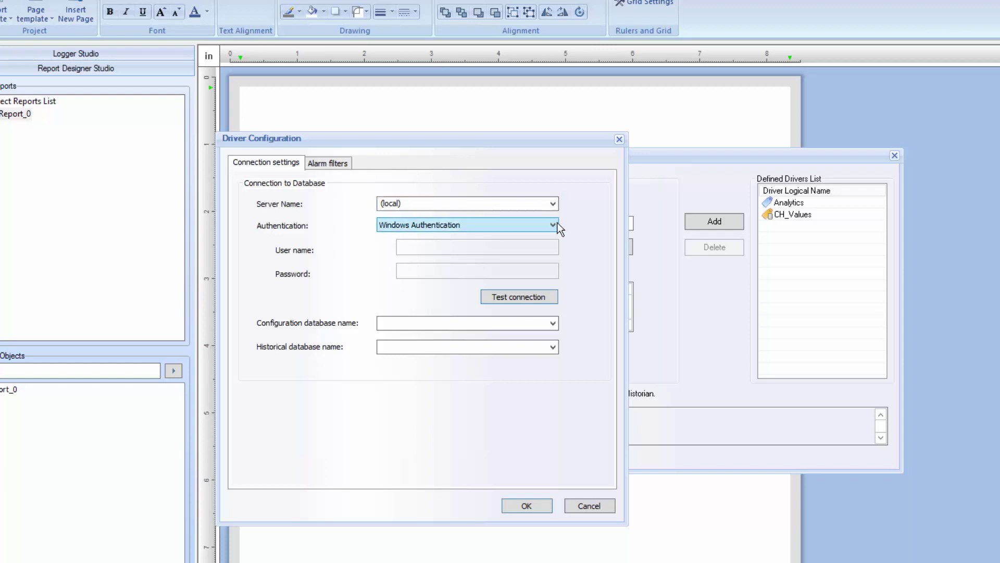
Switch CH_Alarms to SQL Server authentication with the login credentials and test the connection
click(553, 224)
click(498, 247)
click(461, 246)
text(sa)
click(423, 271)
text(•••••)
click(521, 299)
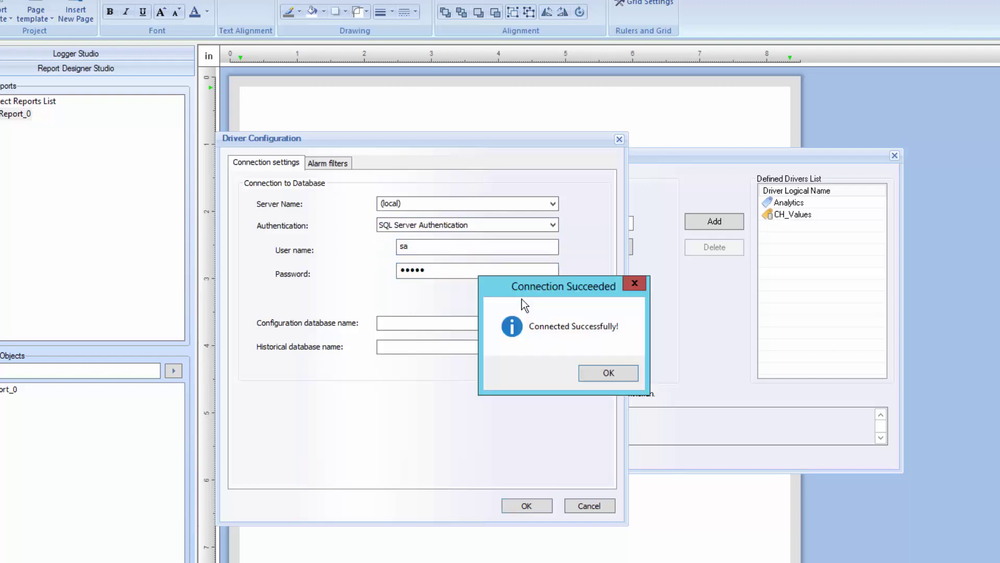
click(589, 374)
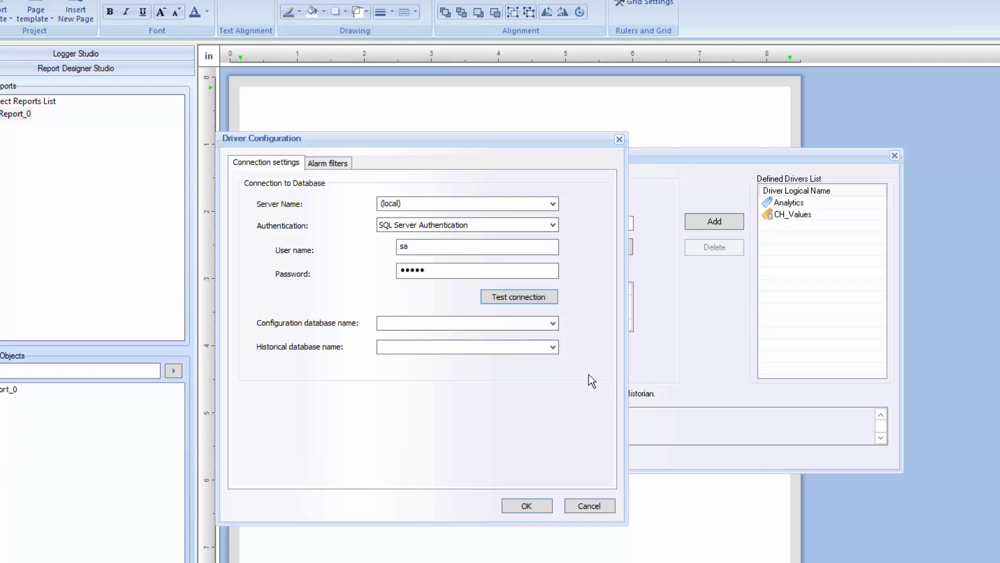
Select 7_50_LEGACY_USER as configuration database and HIST_TEST_7_50 as historical database
click(554, 323)
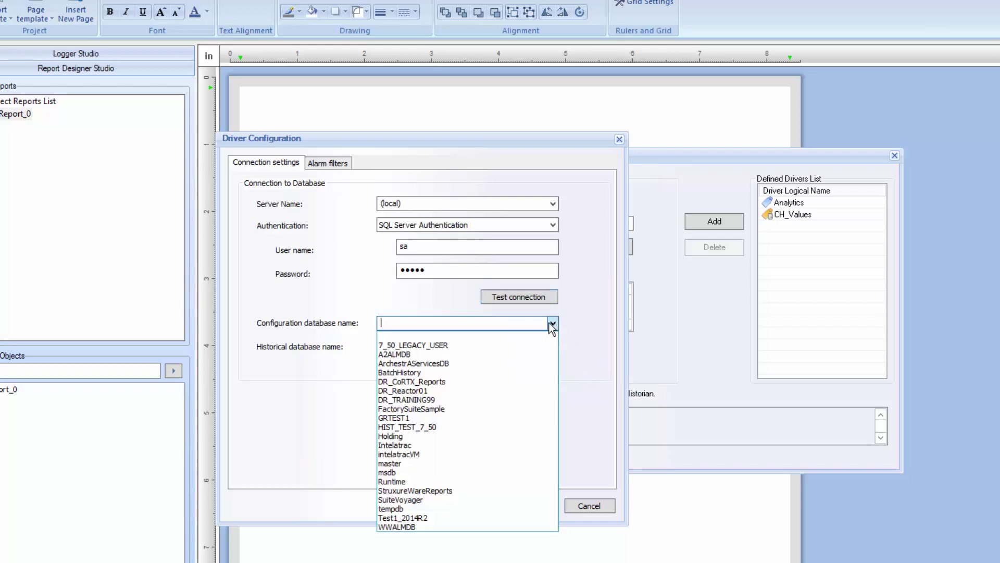
click(508, 342)
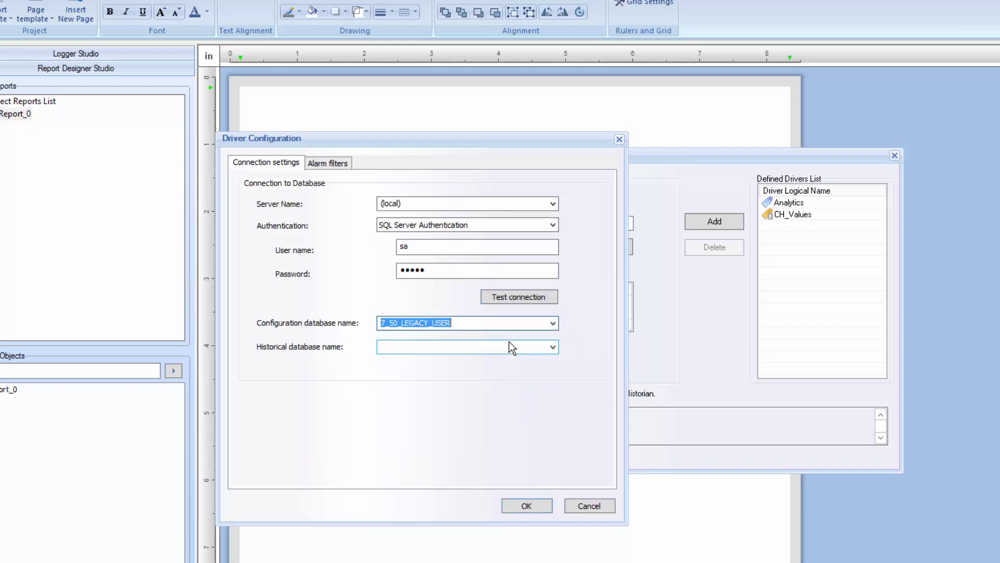
click(552, 347)
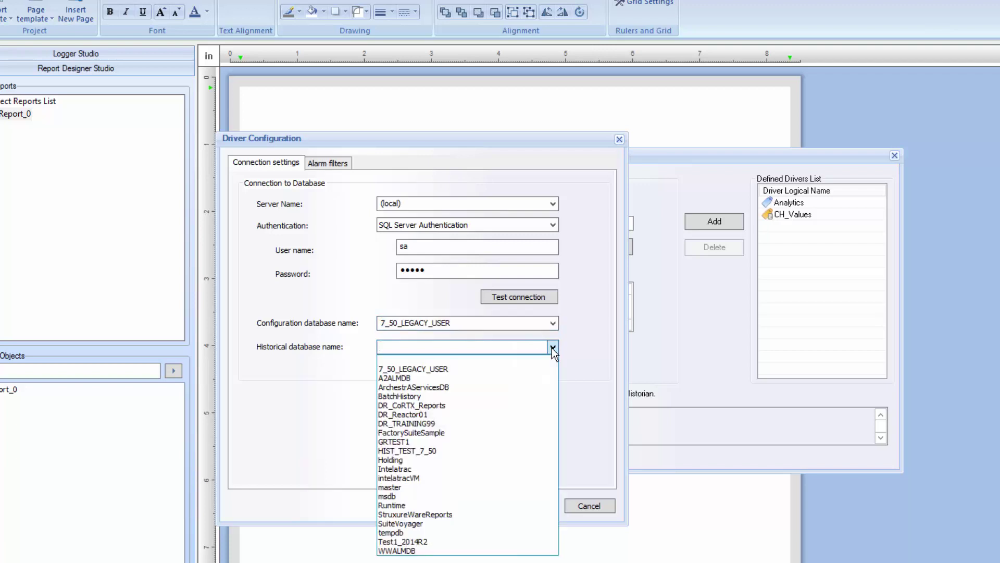
click(445, 451)
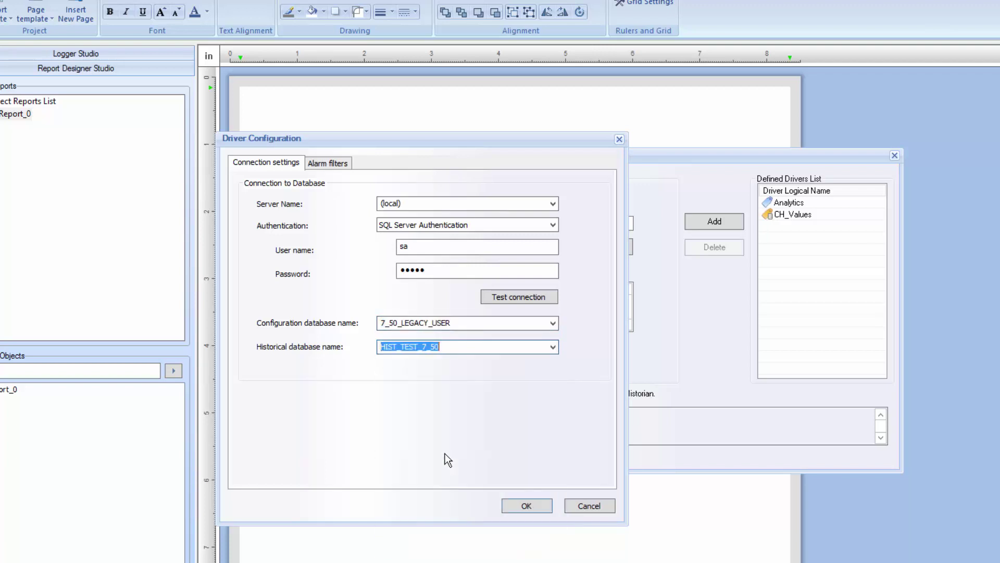
Create the Hi Priority alarm filter with condition AND Priority NUMERIC <= 10
click(325, 164)
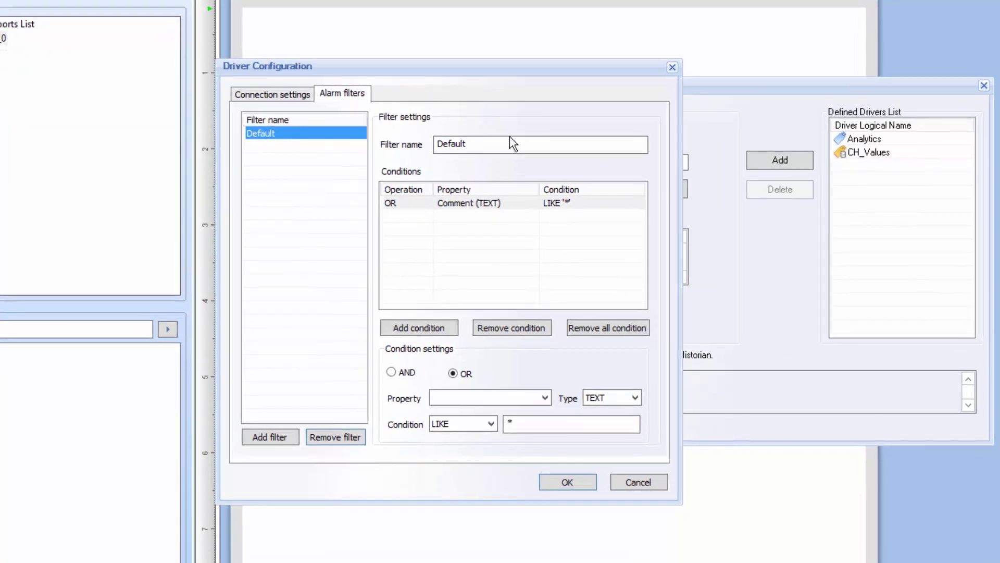
drag(489, 145, 386, 146)
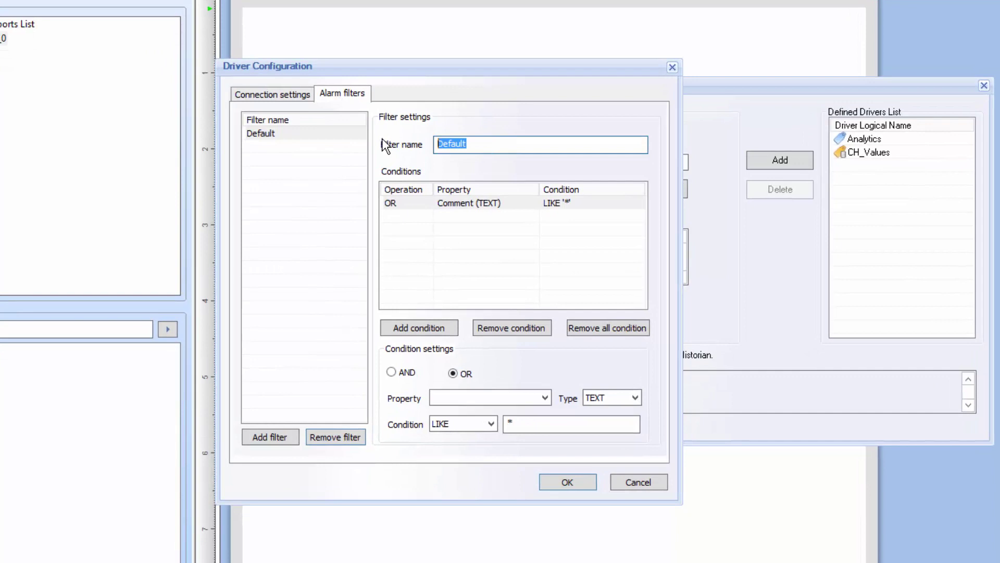
text(Hi Priority)
click(402, 373)
click(545, 397)
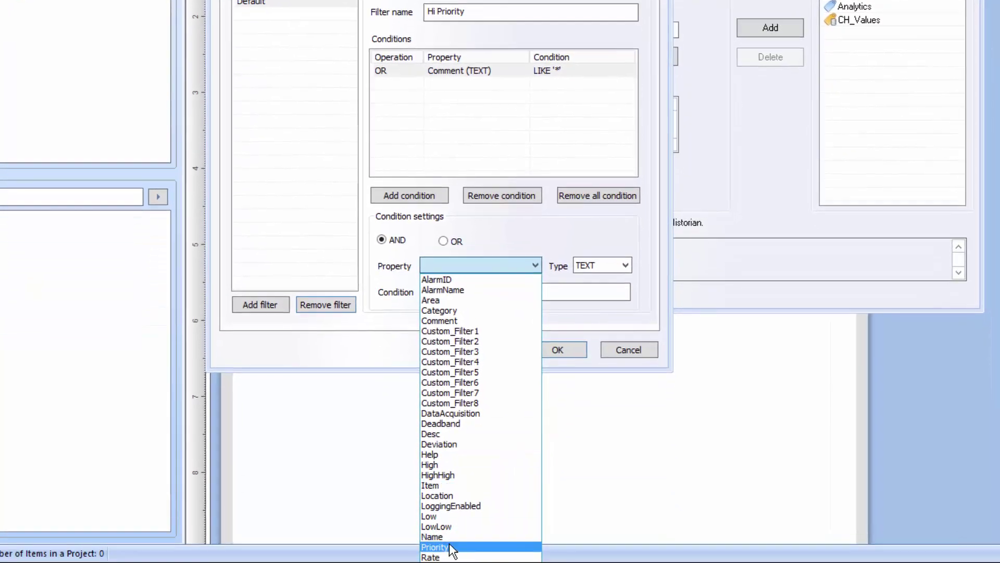
click(460, 562)
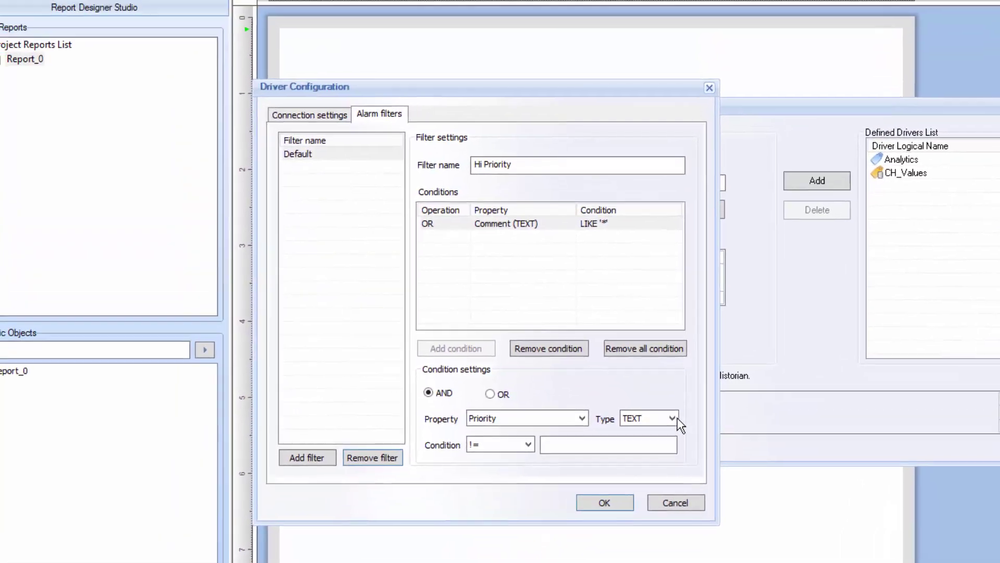
click(648, 338)
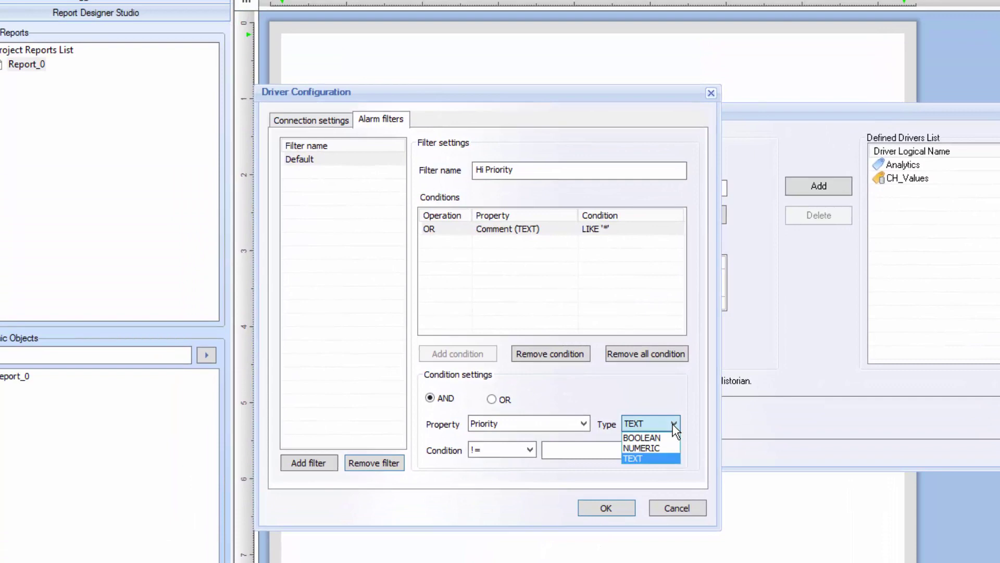
click(657, 447)
click(529, 449)
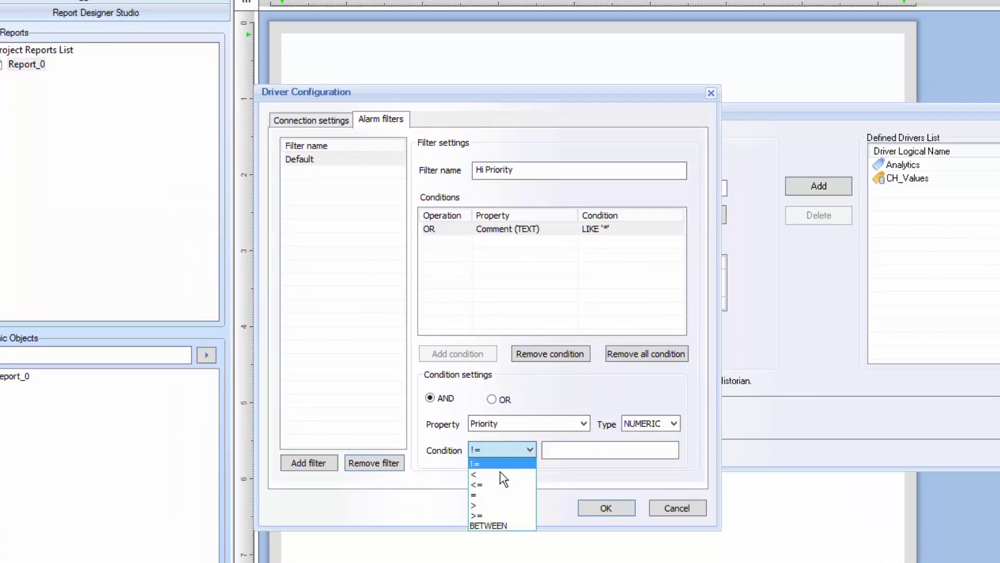
click(489, 485)
click(563, 448)
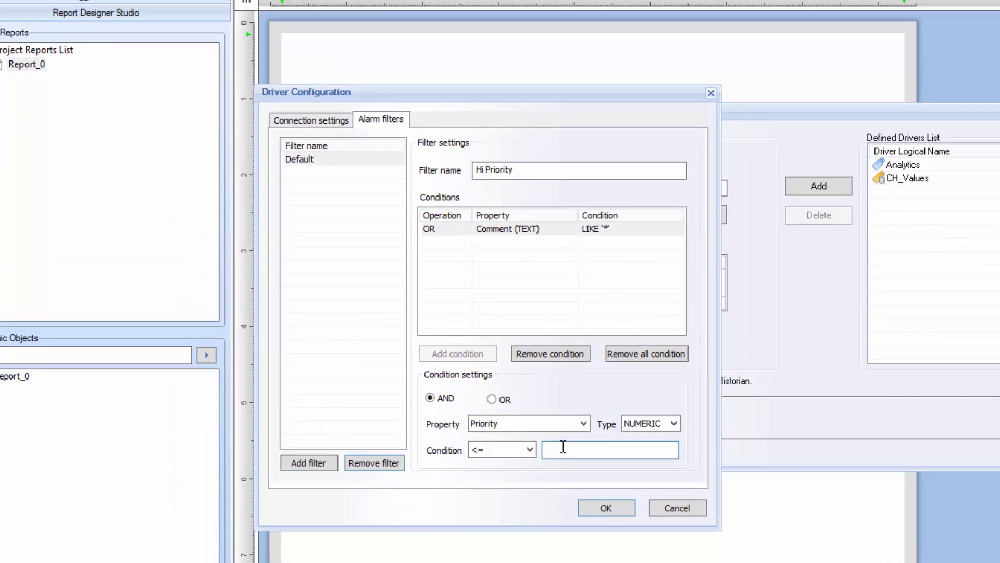
text(10)
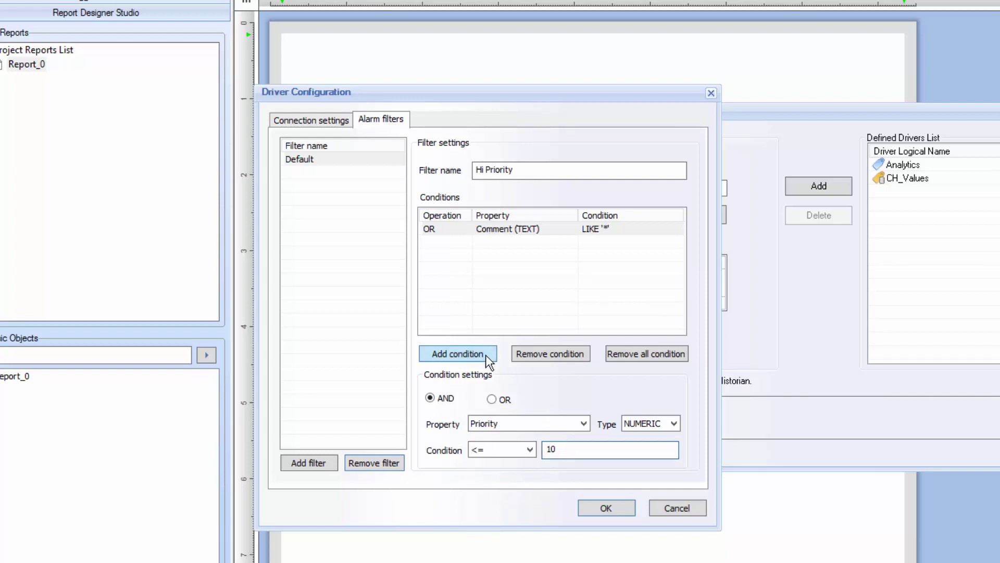
click(480, 351)
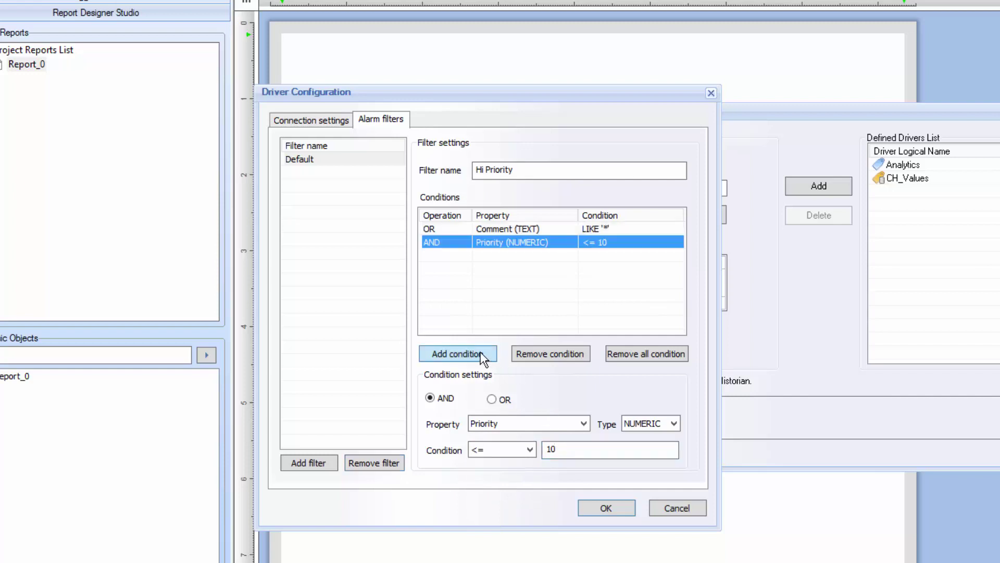
click(305, 462)
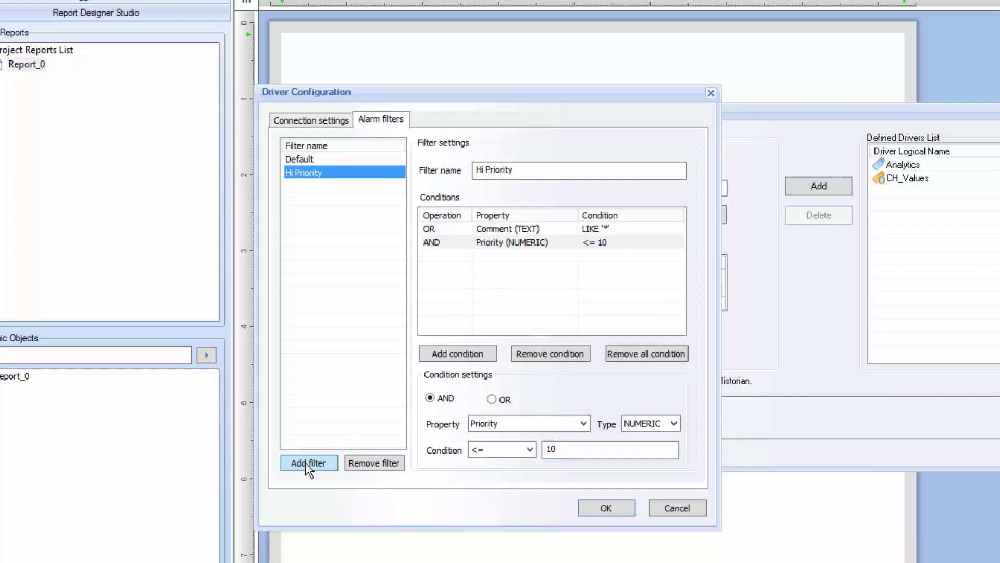
Create the Feeder Alarms filter with AlarmName LIKE '%Feed%', replacing the priority condition
key(Tab)
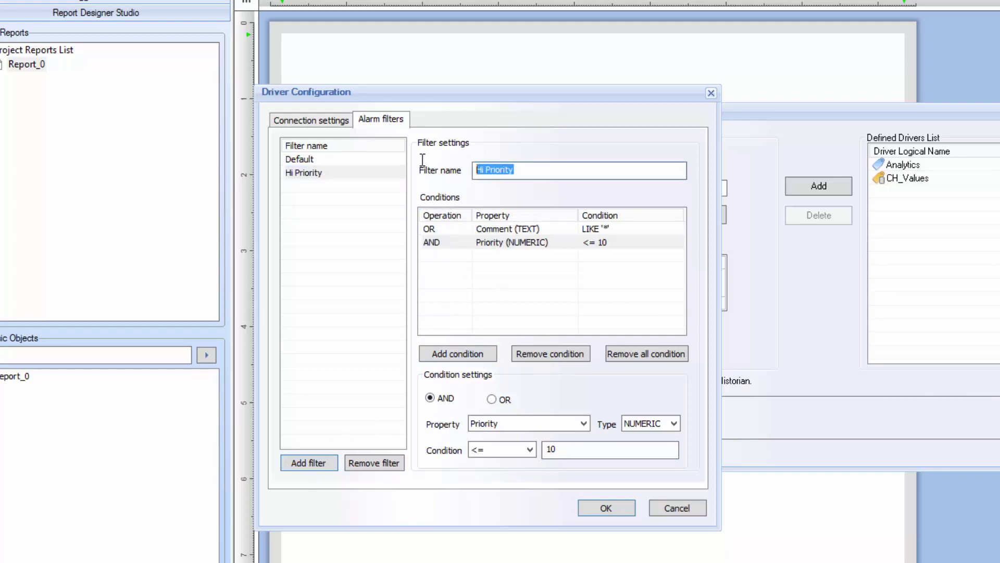
text(Feeder Alarms)
click(447, 244)
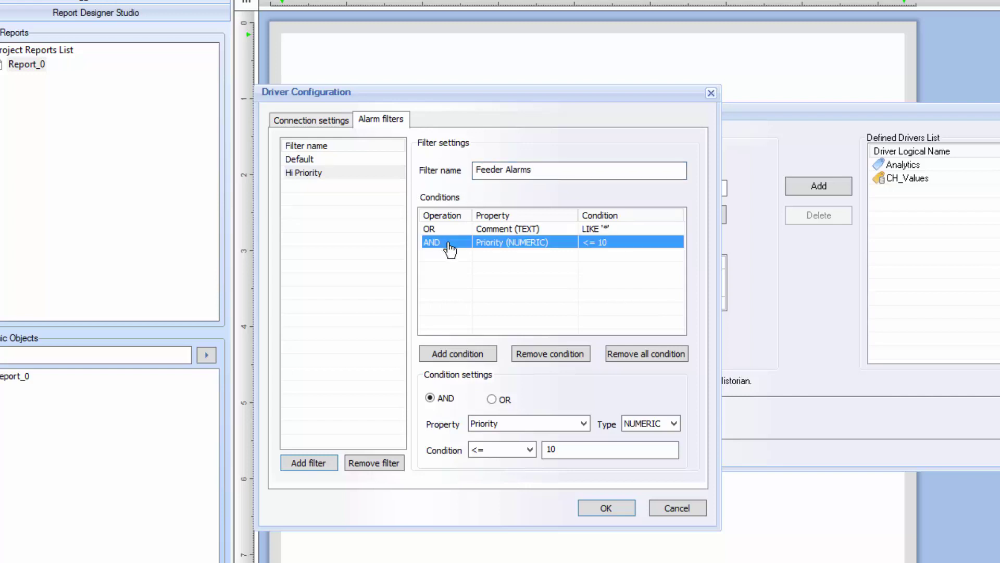
click(560, 352)
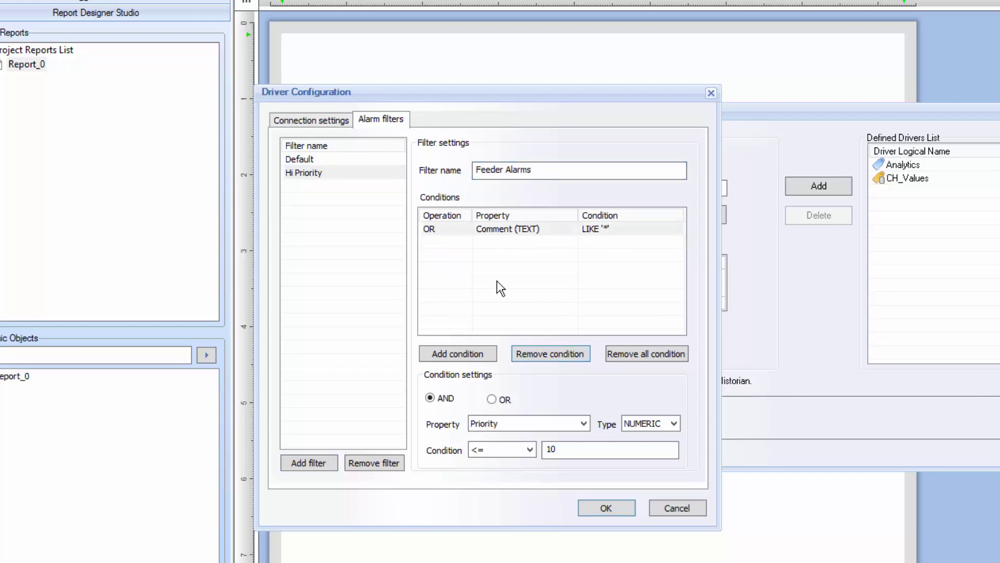
click(537, 423)
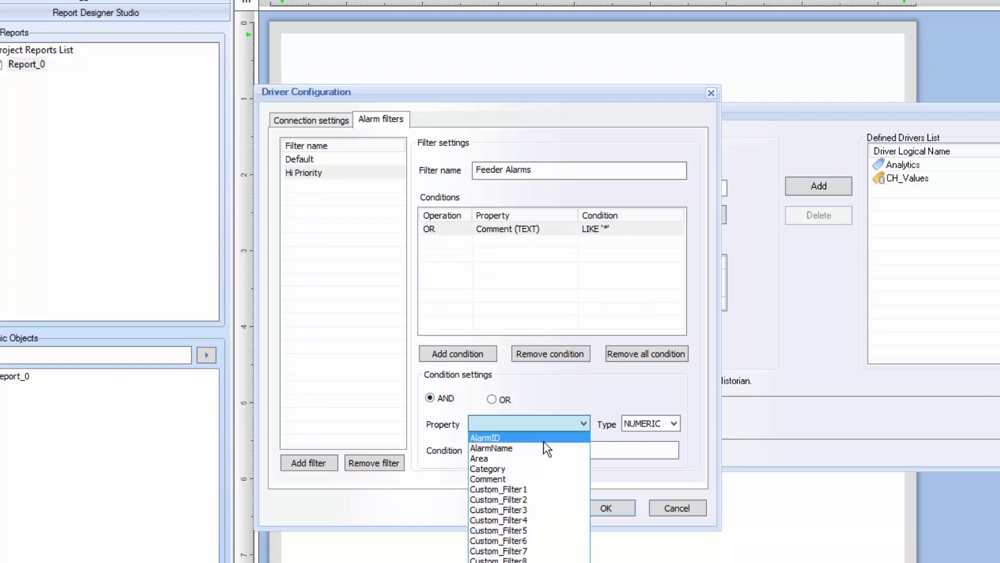
click(539, 445)
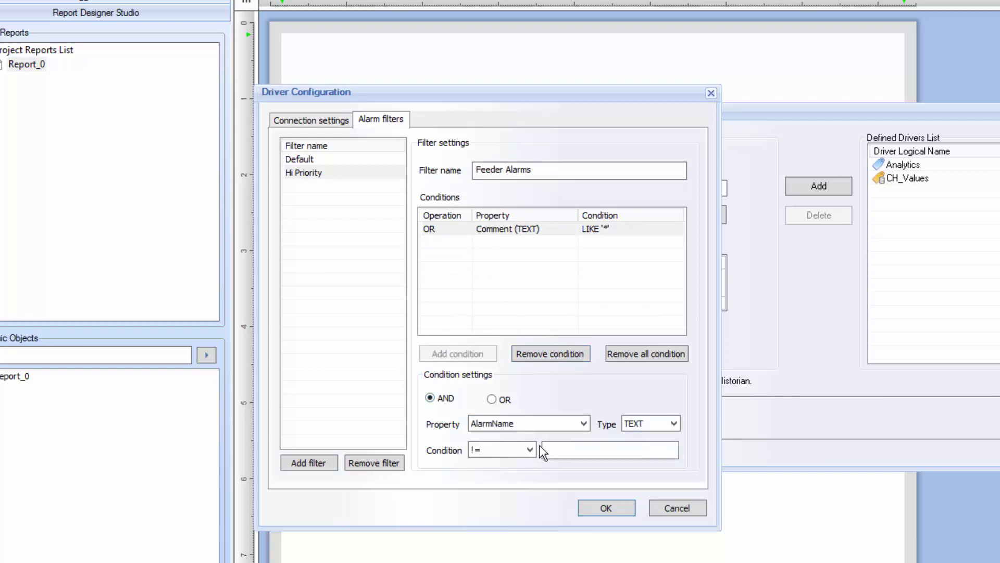
click(530, 450)
click(479, 505)
click(553, 450)
text(%)
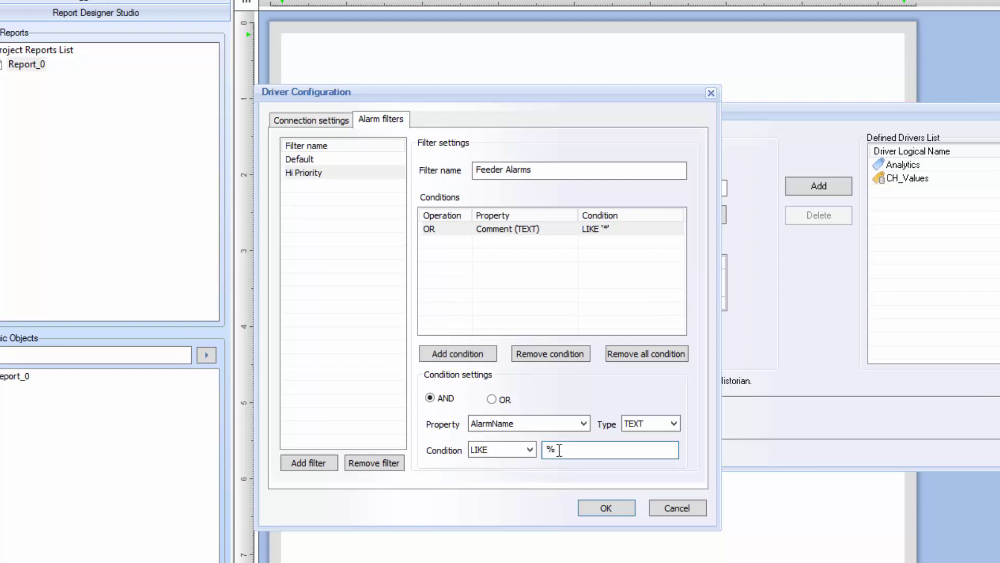
text(Feed%)
click(482, 354)
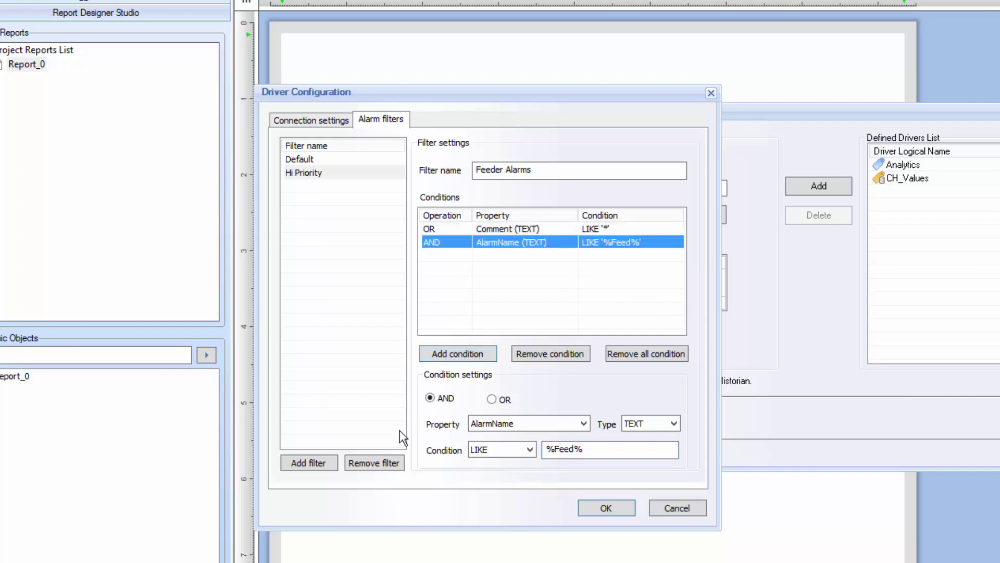
click(318, 460)
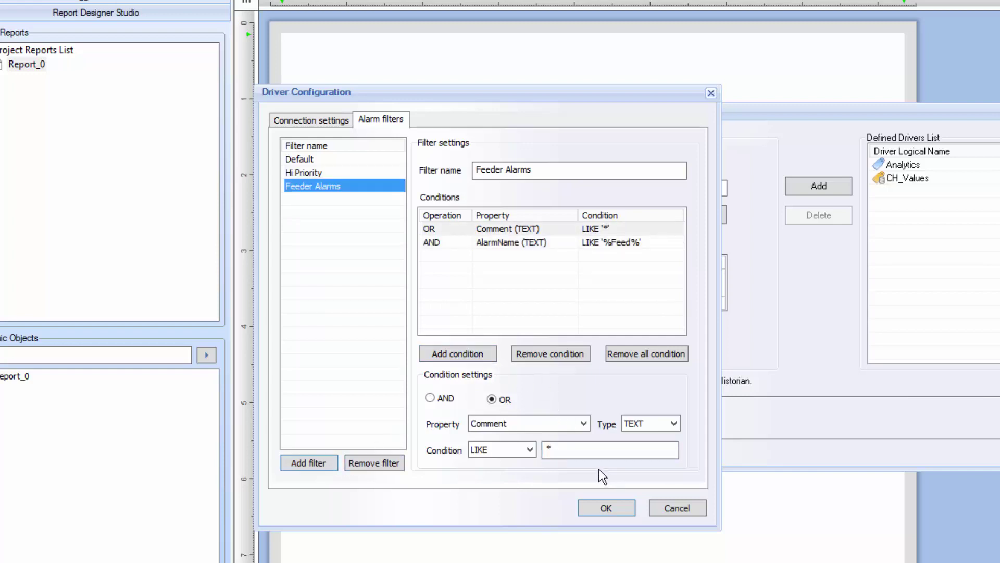
Accept the CH_Alarms configuration, add it to the defined drivers, and close the wizard
click(607, 508)
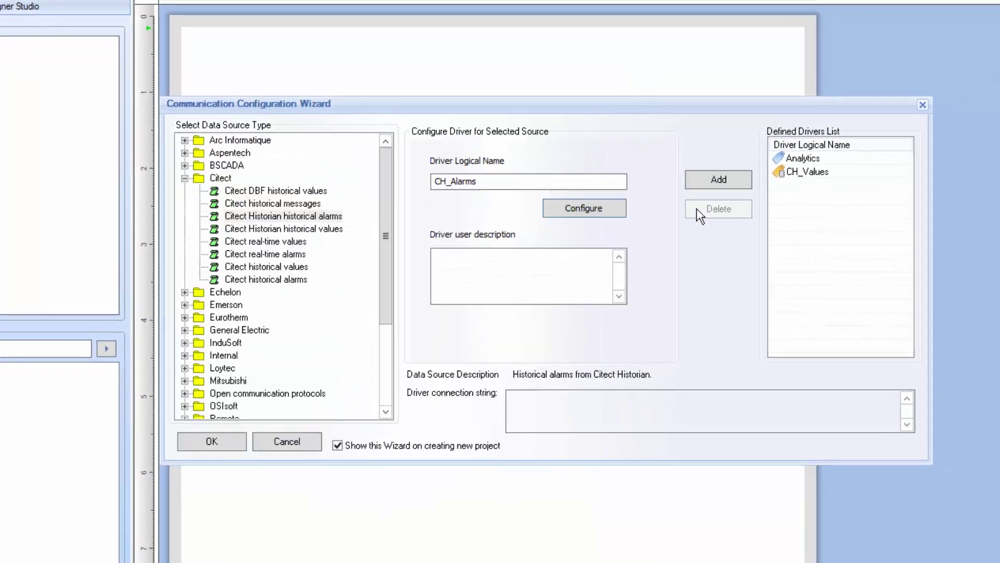
click(723, 179)
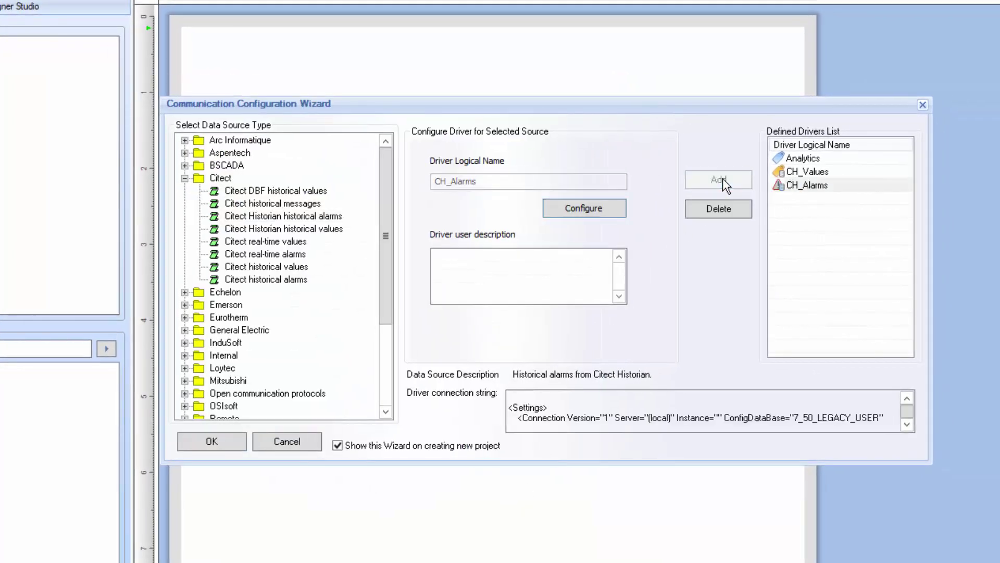
click(226, 437)
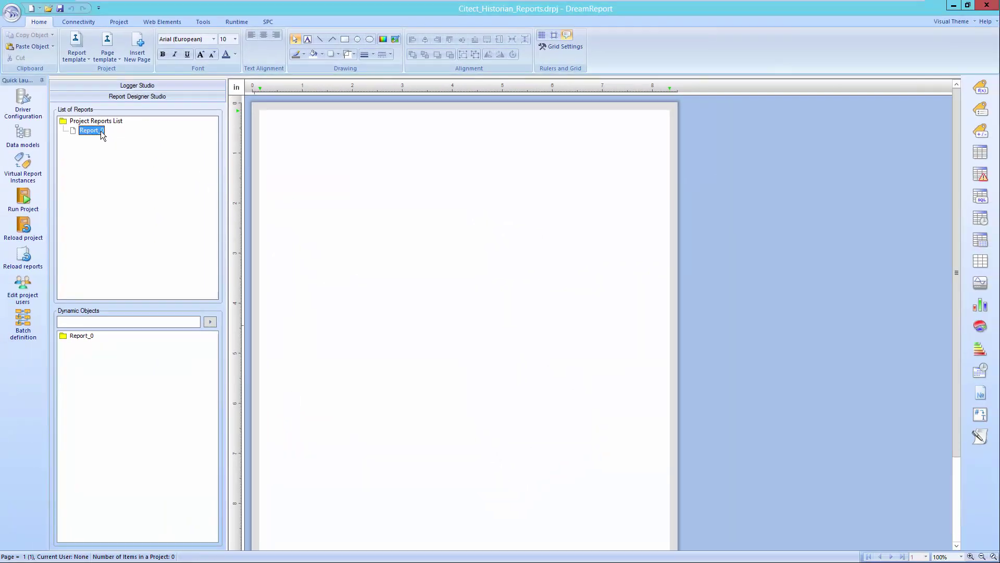
In Report_0's settings, enter 'Citect Historian Shift Report' as the report name
double_click(92, 130)
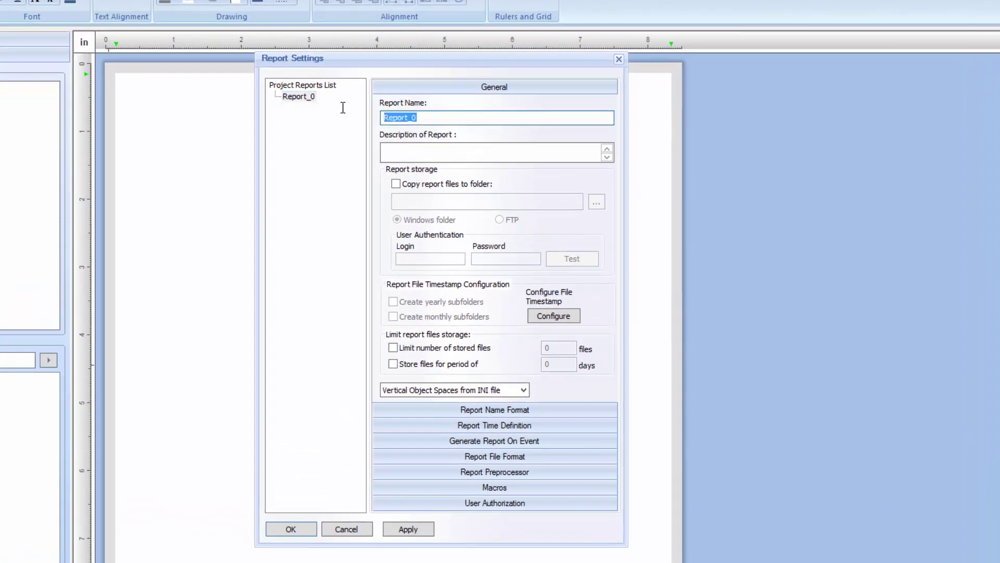
text(Citect Historian Shift Report)
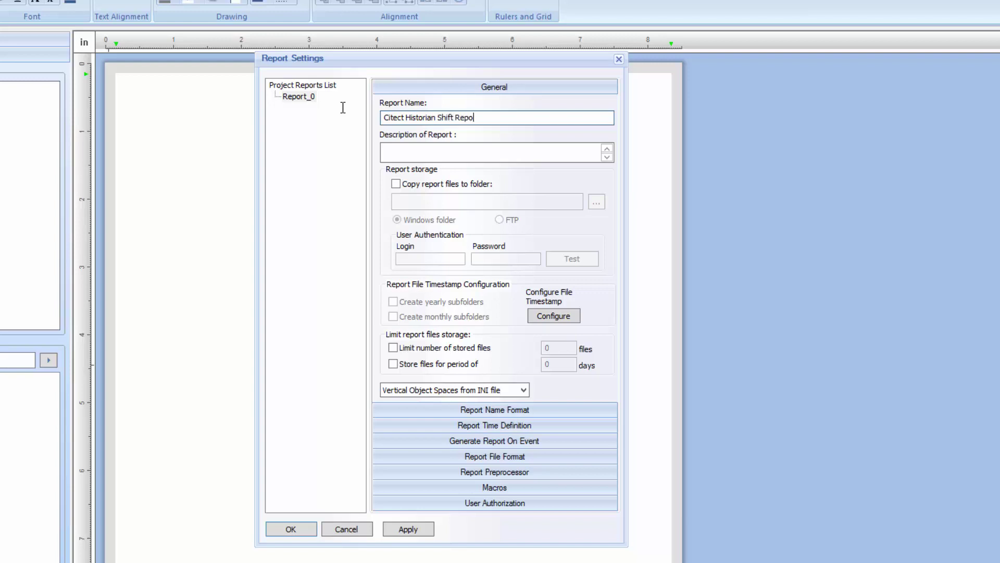
Remove the default 12:00:00 report run time
click(510, 425)
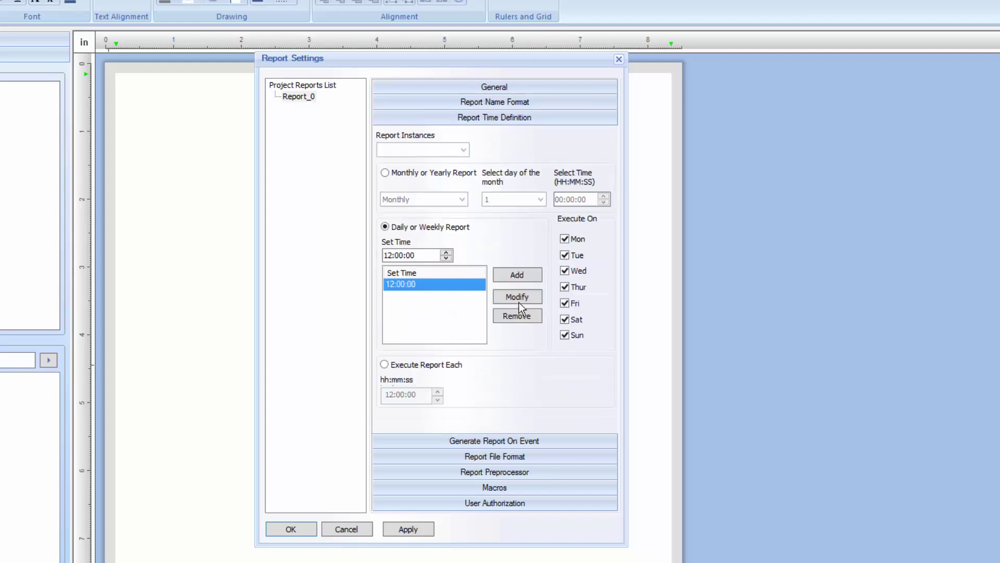
click(518, 316)
click(451, 336)
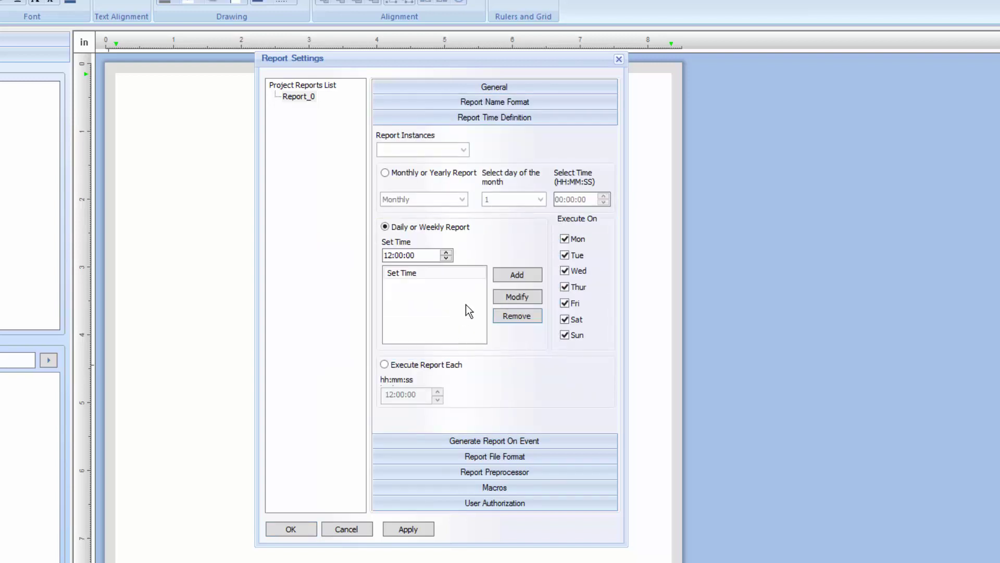
Add daily run times 07:00:00, 15:00:00 and 23:00:00
click(402, 272)
text(07)
click(514, 274)
click(389, 255)
text(15)
click(517, 275)
click(391, 259)
text(23)
click(518, 276)
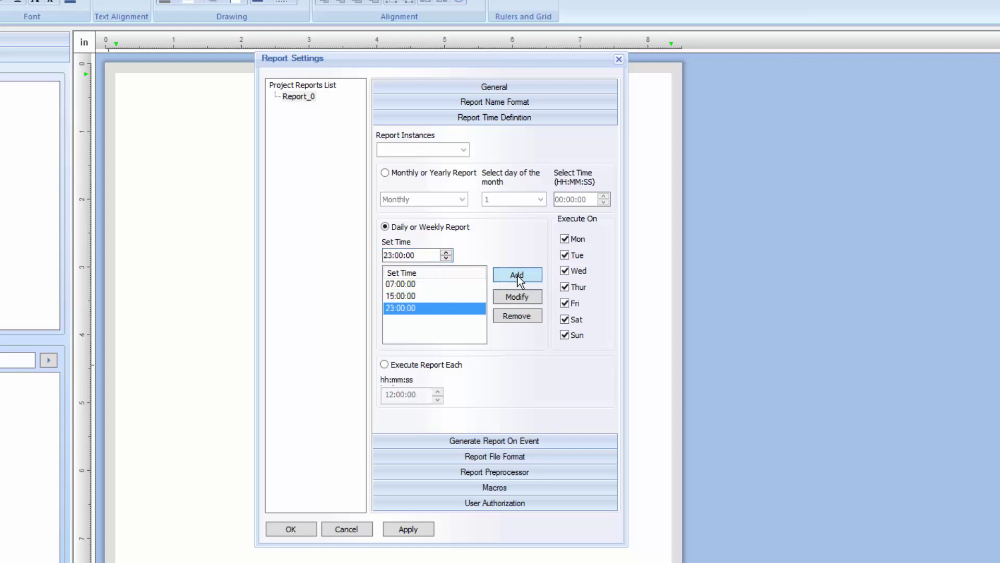
click(486, 440)
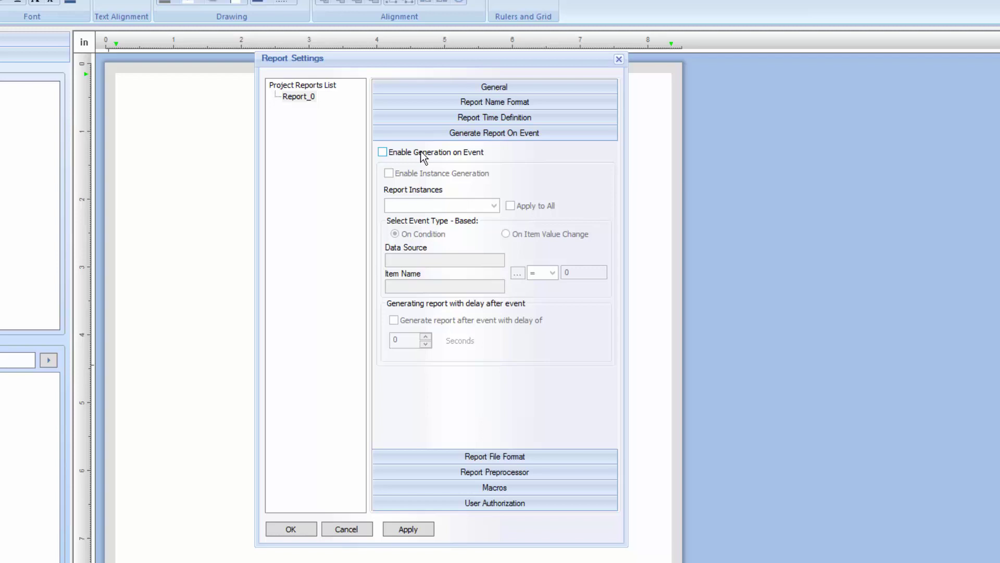
Set landscape pages, web publishing and auto-open PDF after generation, then apply the settings
click(531, 456)
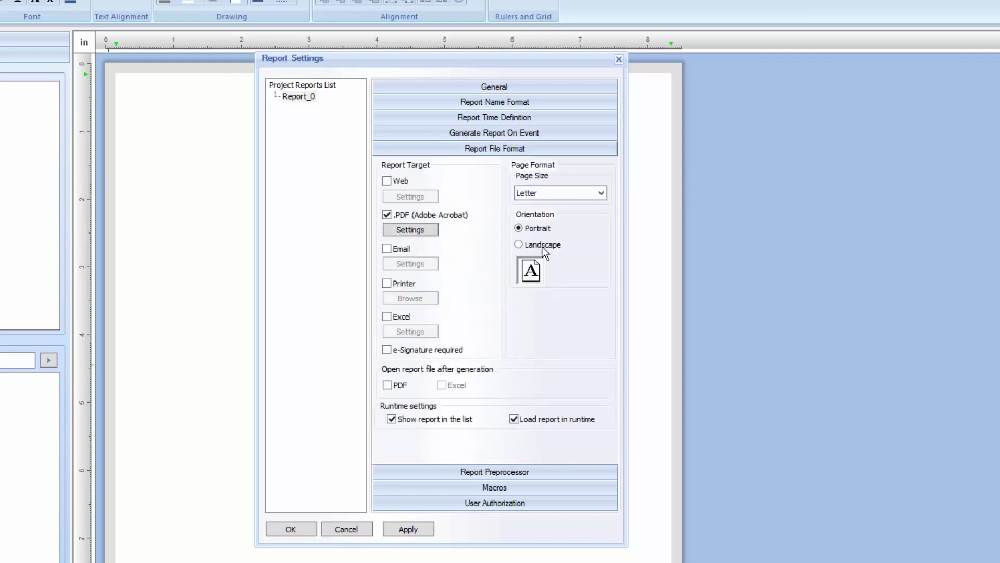
click(543, 245)
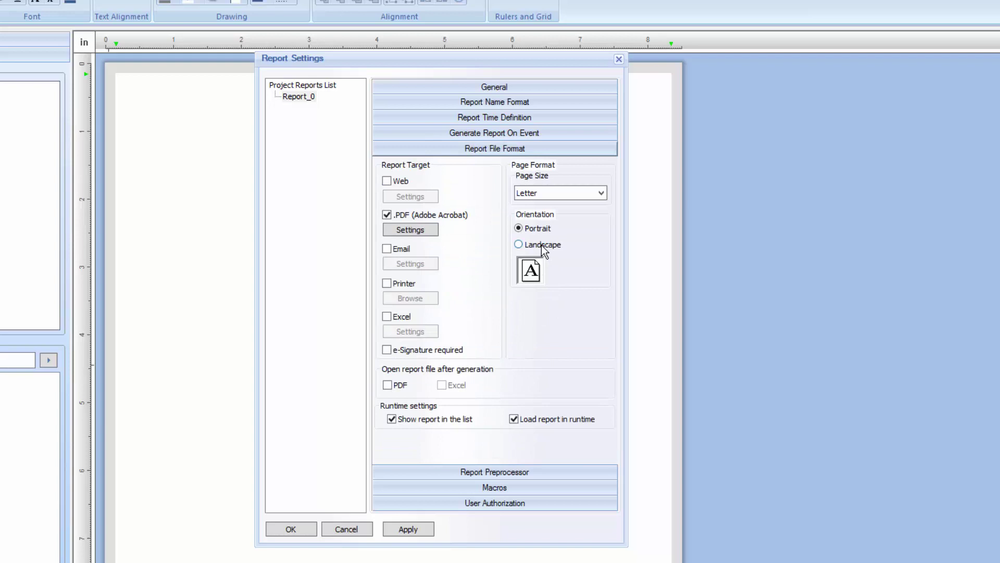
click(387, 182)
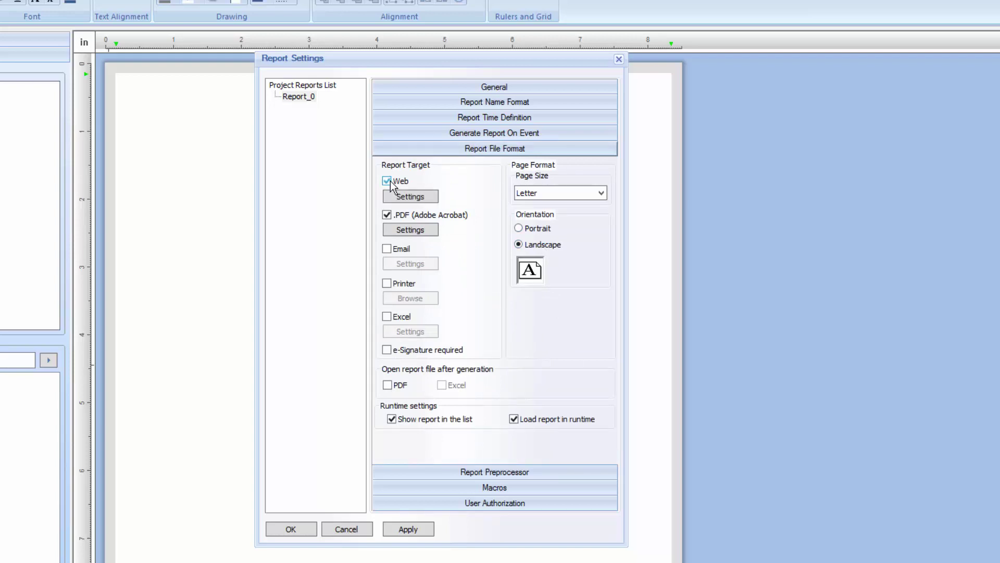
click(387, 385)
click(301, 532)
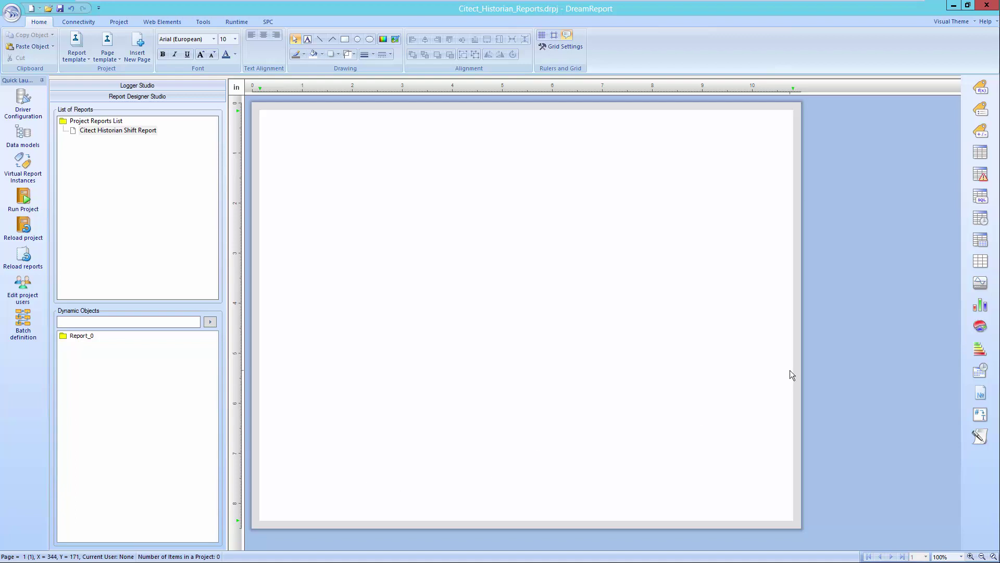
Draw an Automatic Statistical Table on the page, sourcing data from the External History Server
click(982, 239)
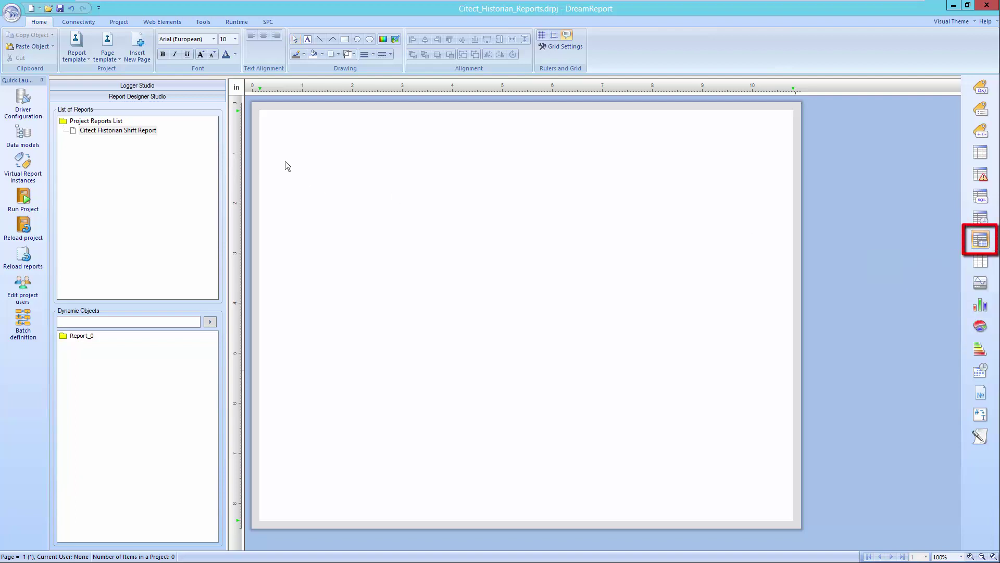
drag(298, 166, 764, 265)
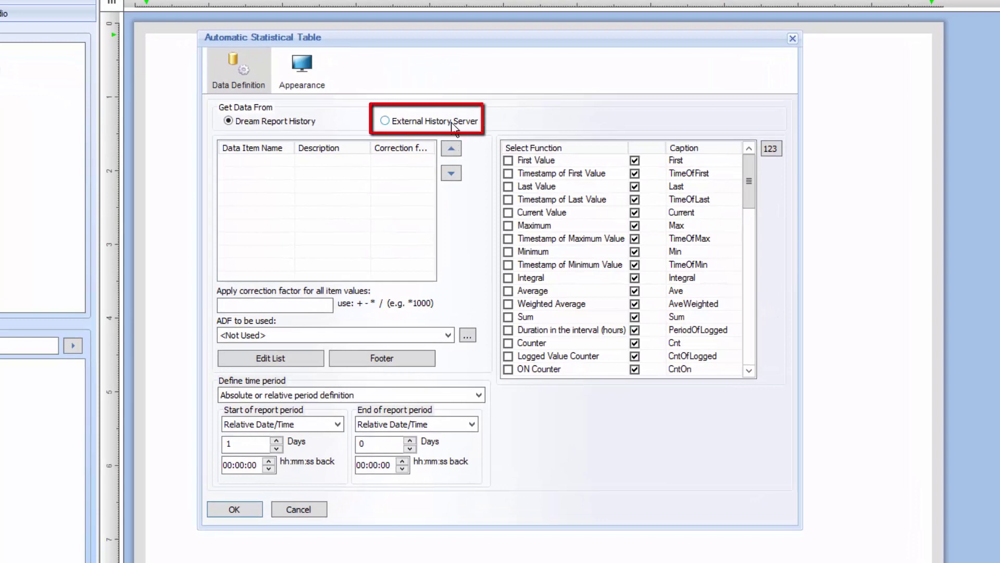
click(452, 127)
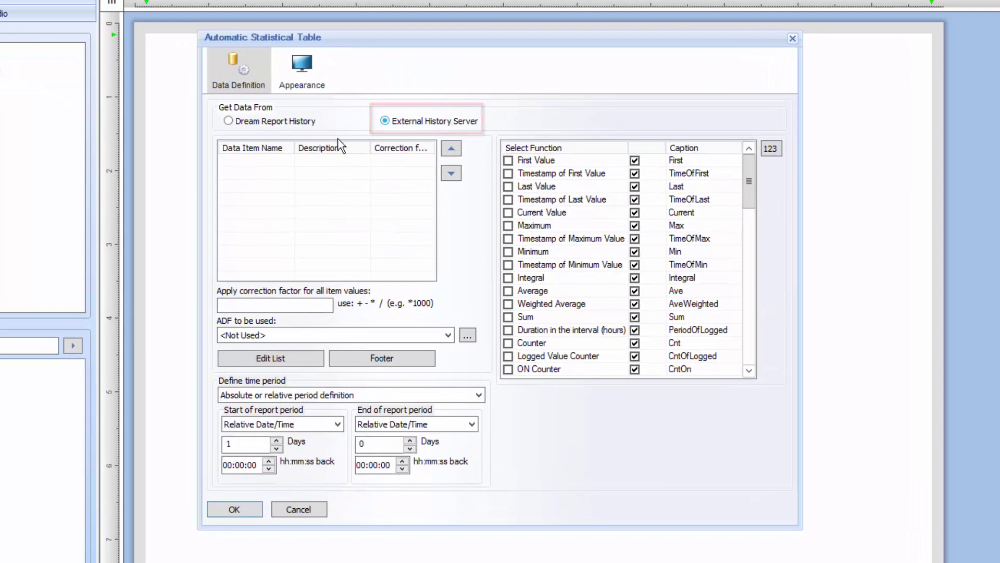
Choose CH_Values as data source and add the Plant/Bottler/Conveyor/Speed tag to the table
click(271, 358)
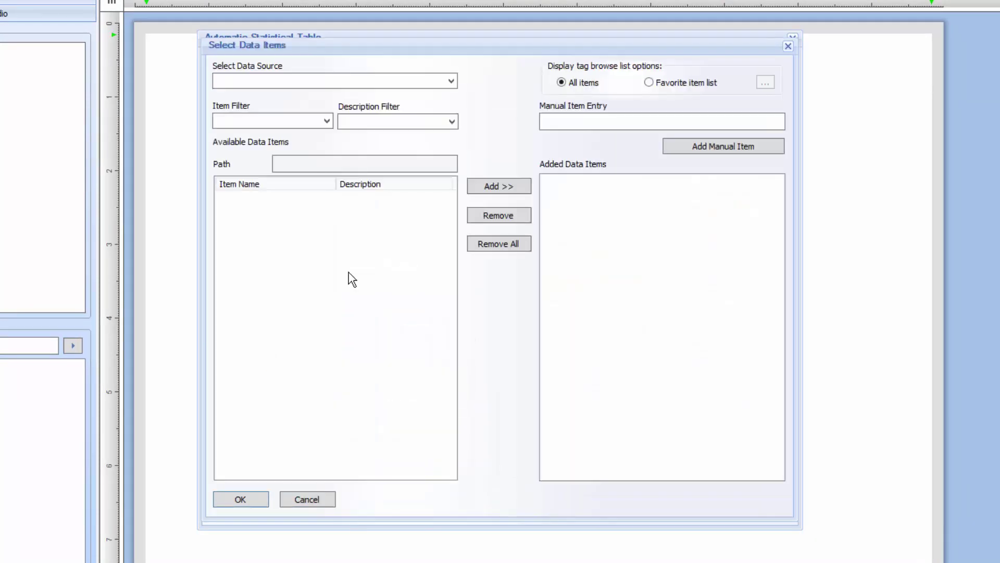
click(451, 82)
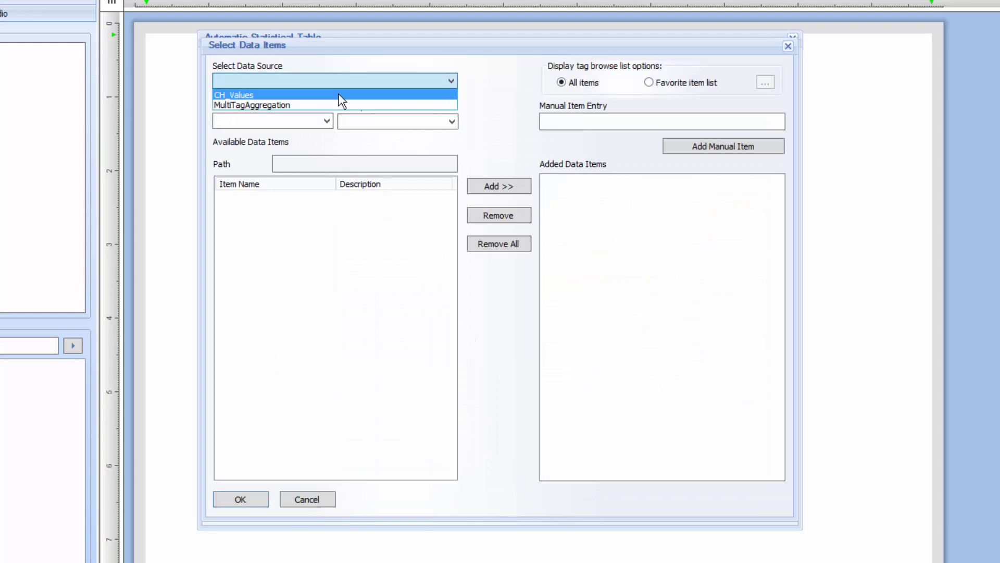
click(340, 96)
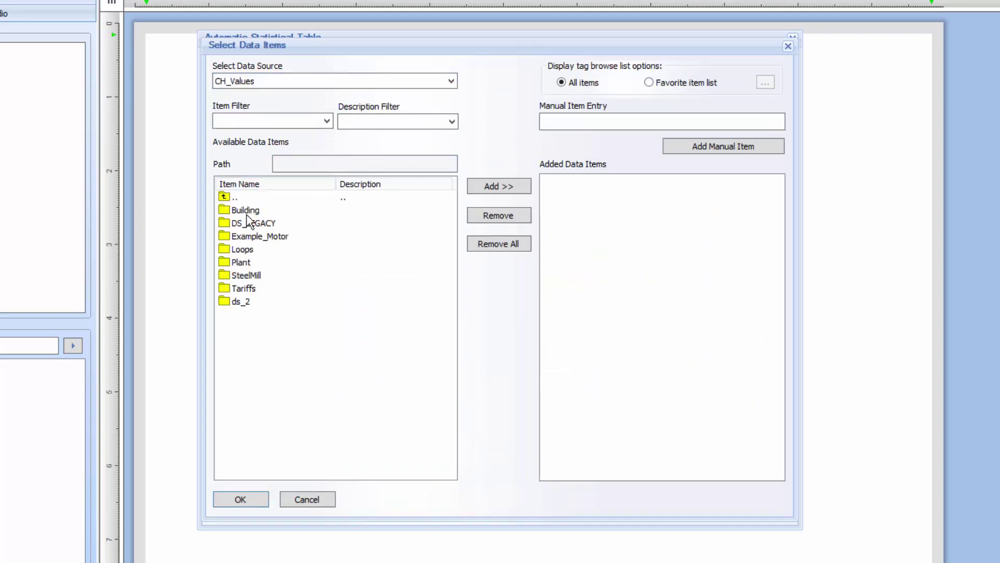
double_click(243, 261)
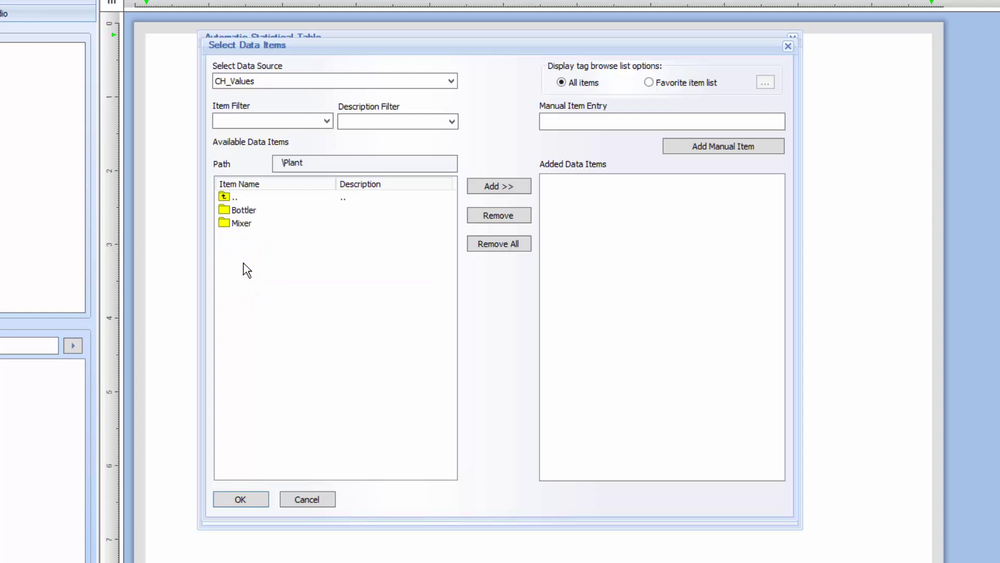
double_click(240, 211)
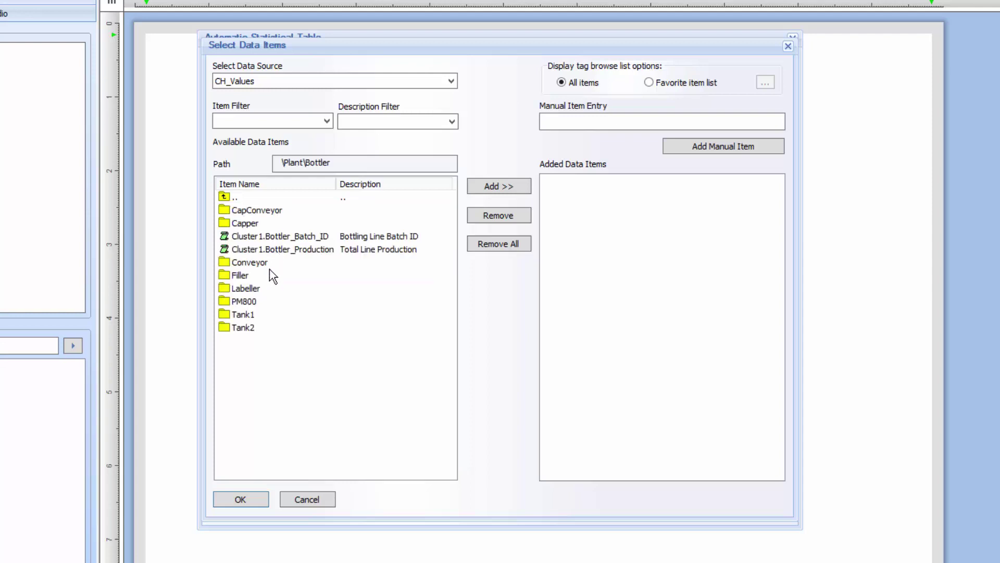
double_click(255, 259)
double_click(242, 249)
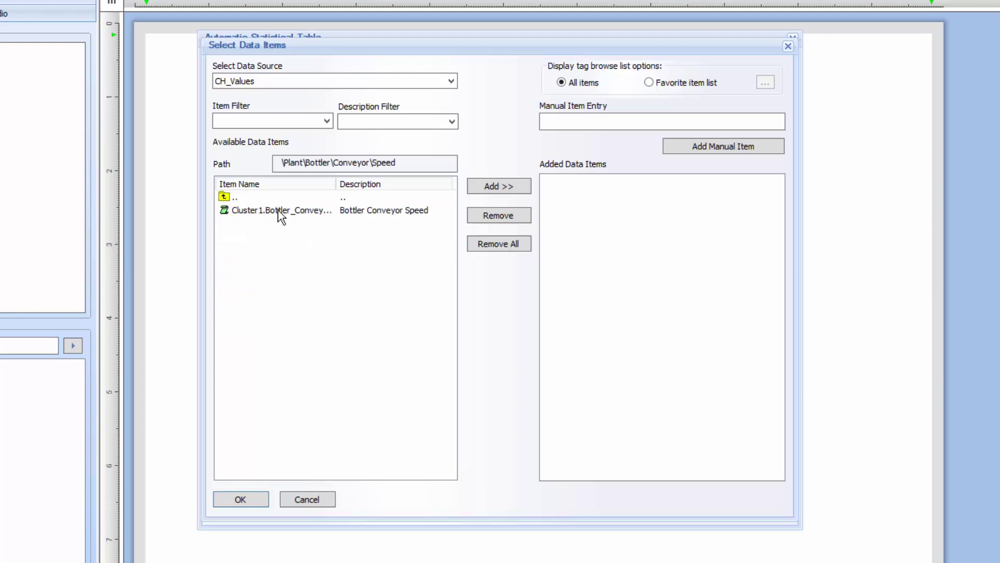
double_click(278, 210)
Add the Mixer Line 1 Flow tag and confirm the five-item list
double_click(248, 198)
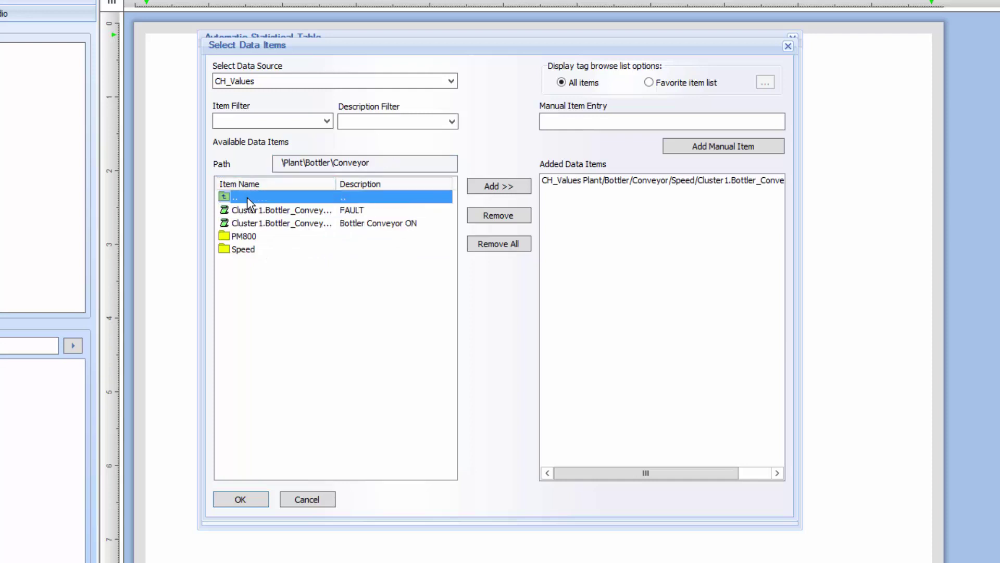
double_click(247, 197)
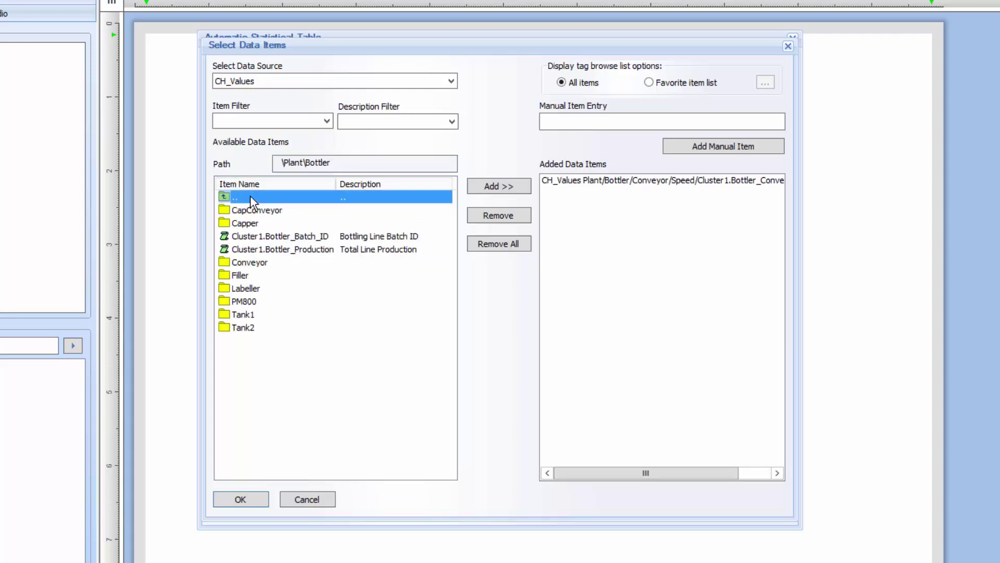
double_click(250, 196)
double_click(245, 222)
double_click(246, 250)
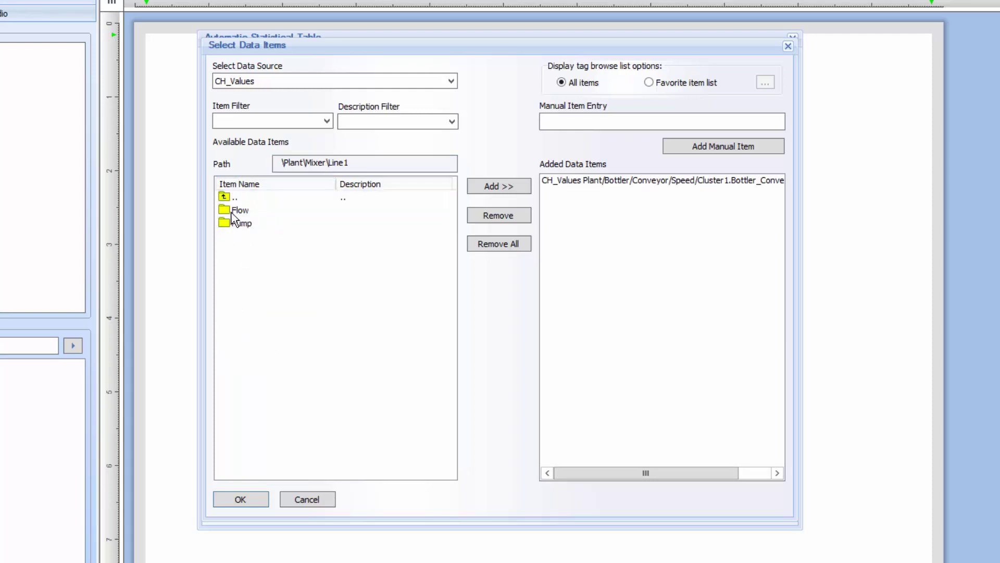
double_click(233, 210)
double_click(235, 210)
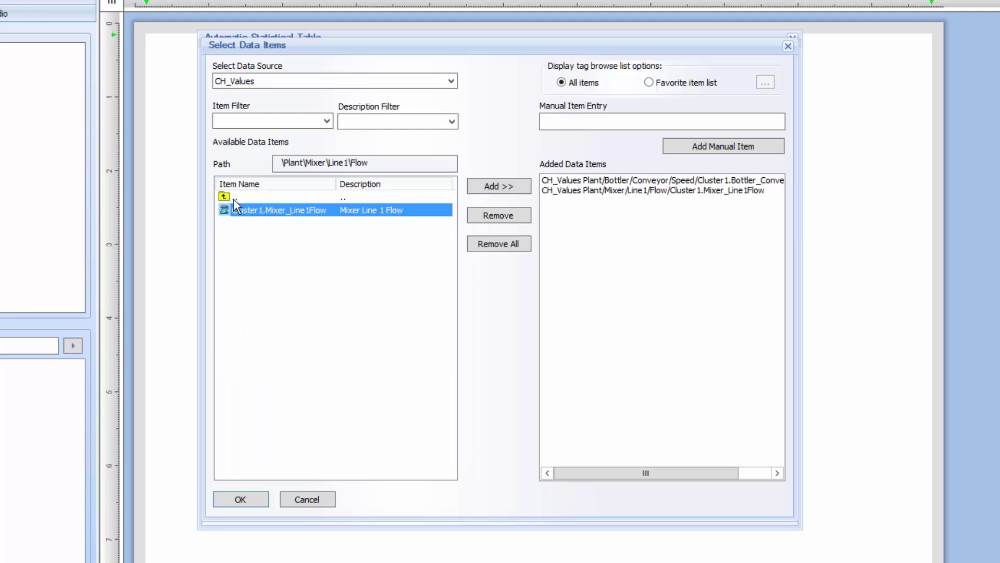
double_click(234, 198)
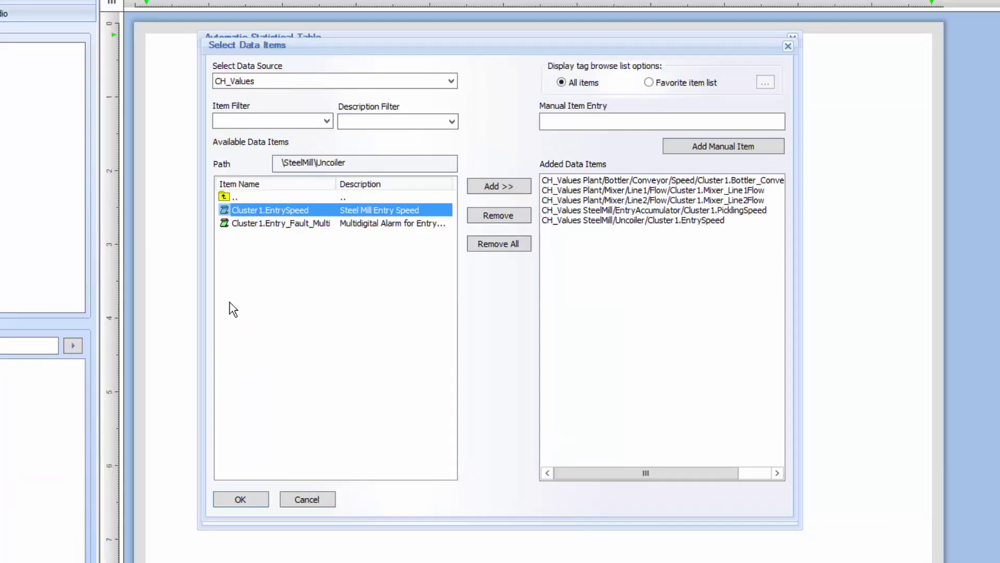
click(246, 498)
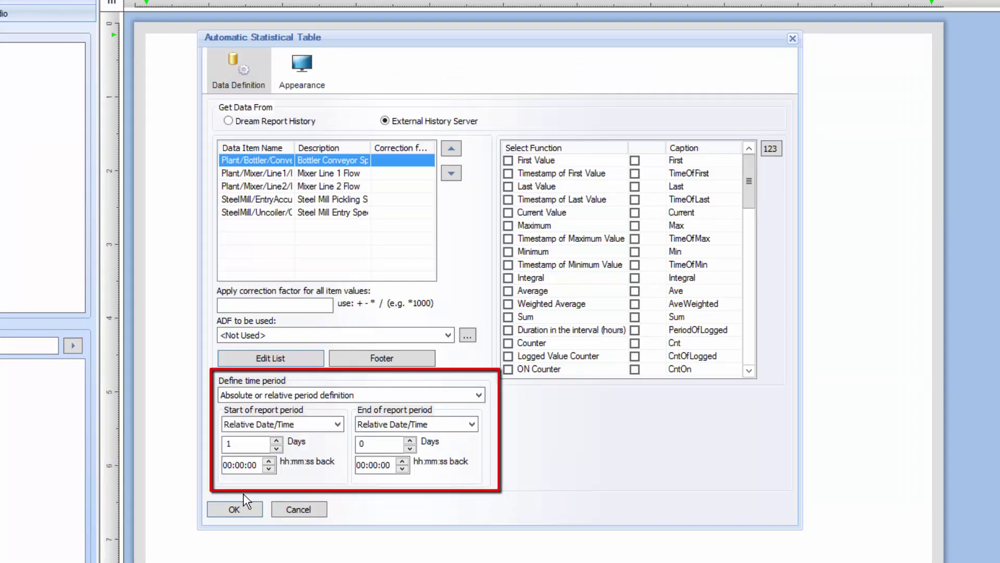
Try a Fixed Period of 8 as the table's time period
click(478, 395)
click(314, 417)
double_click(315, 419)
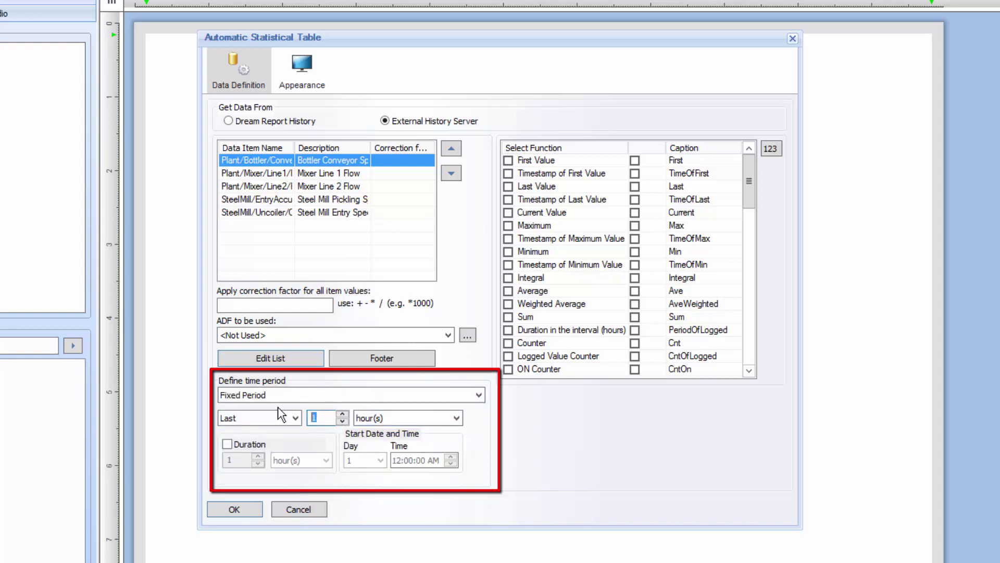
text(8)
Use absolute start and end dates, from 2/6/2015 23:00:00 to 2/7/2015 07:00:00
click(346, 391)
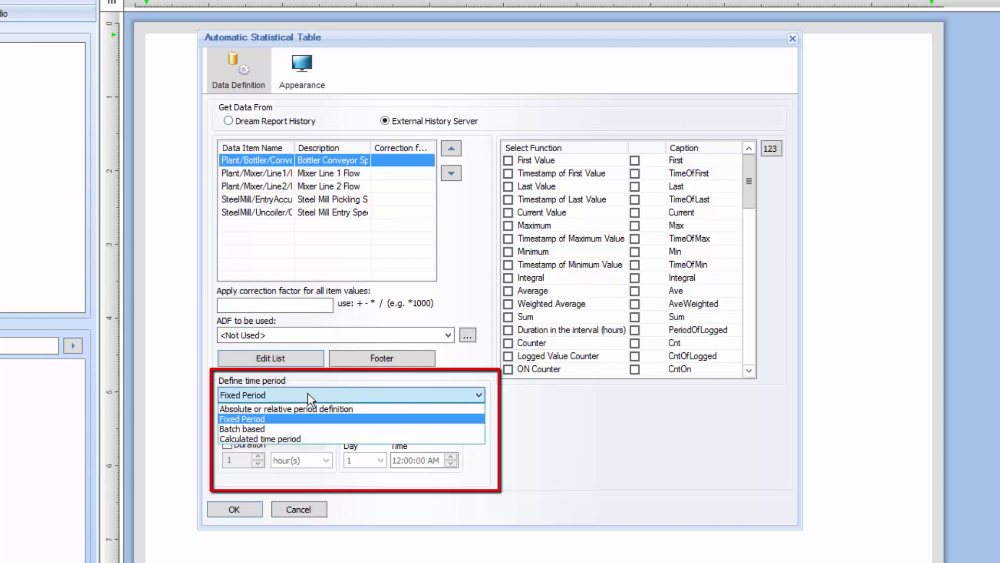
click(265, 410)
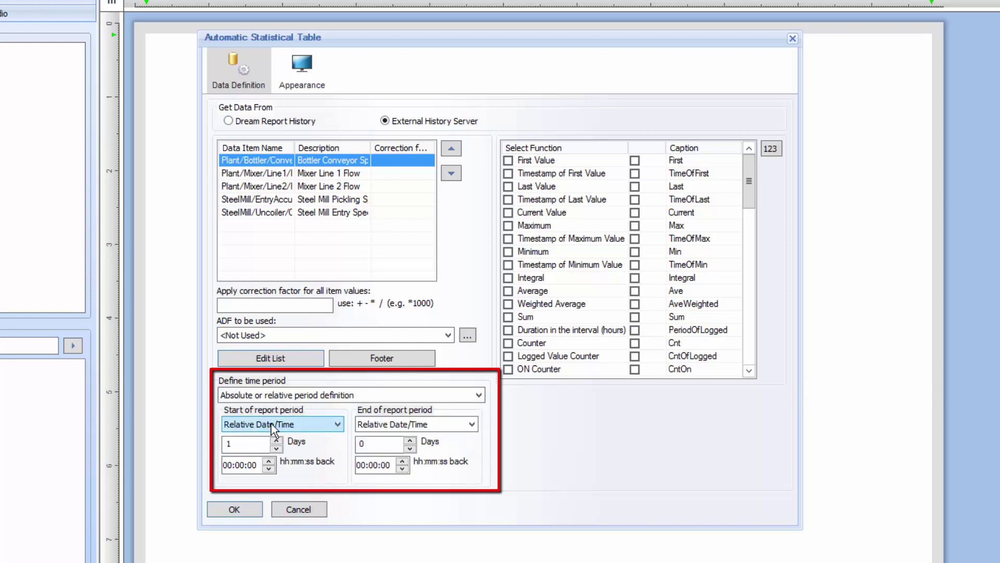
click(271, 423)
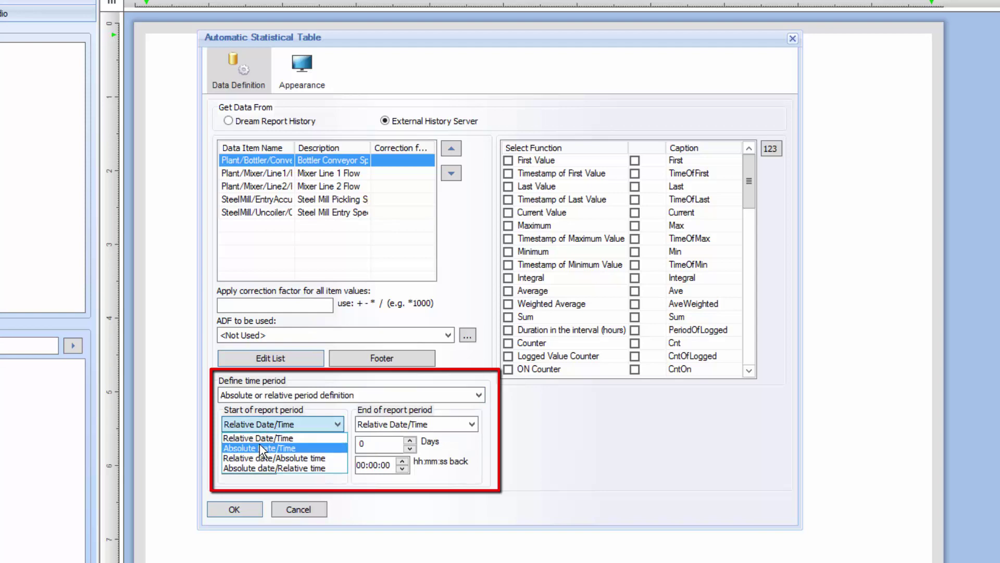
click(259, 445)
click(386, 424)
click(375, 446)
click(253, 444)
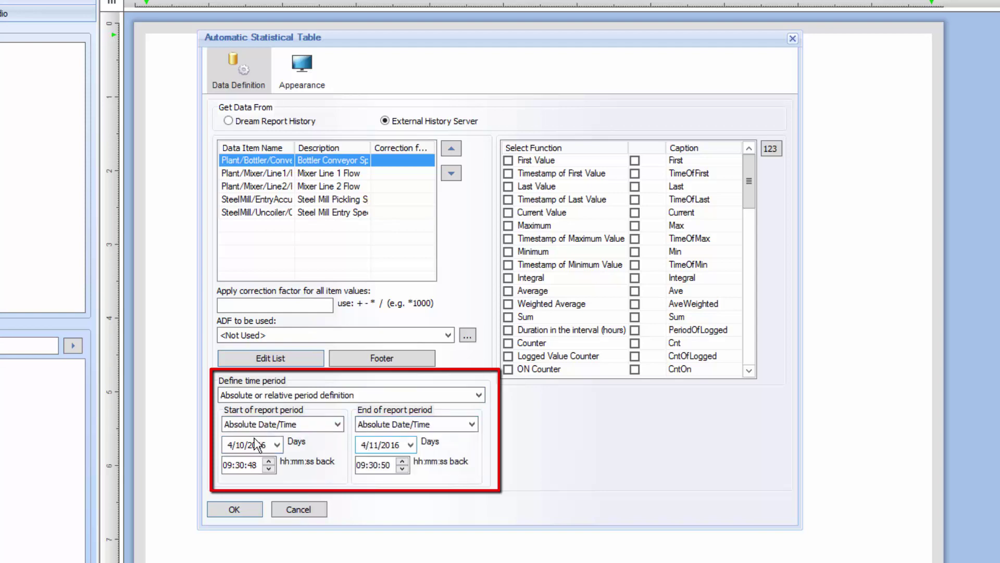
text(6)
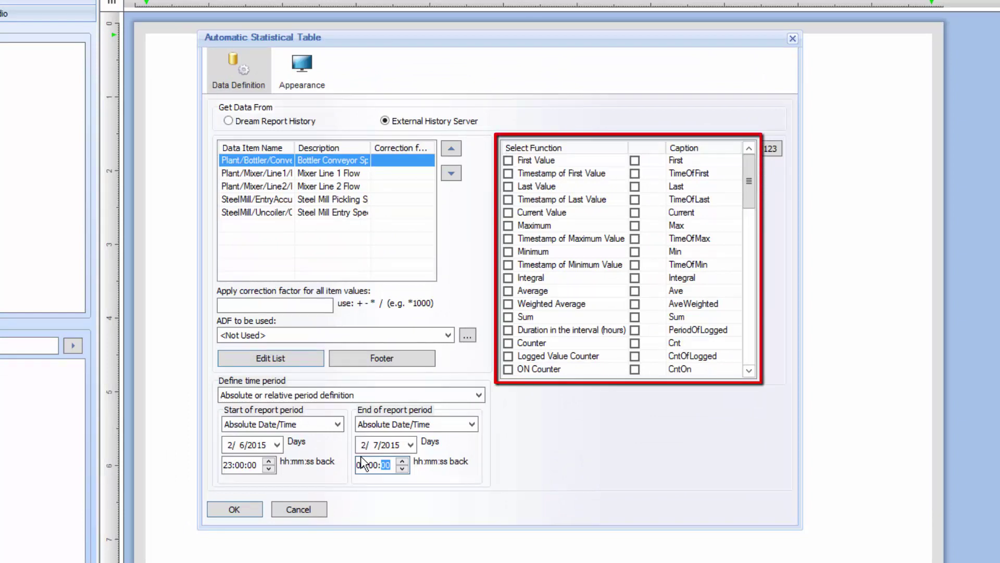
Include First, Last, Max, Time of Max, Min, Time of Min and Average statistics
click(508, 161)
click(509, 187)
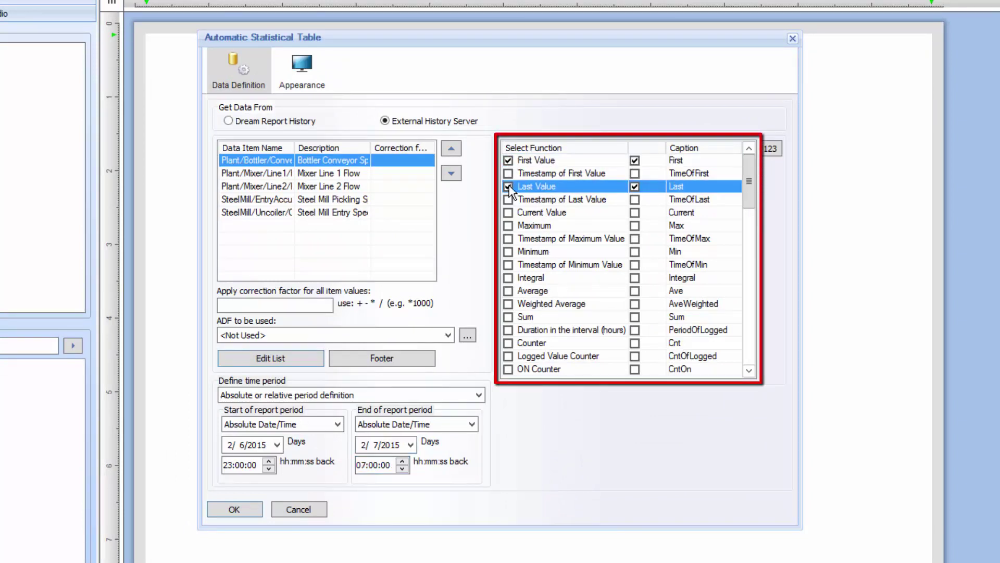
click(508, 226)
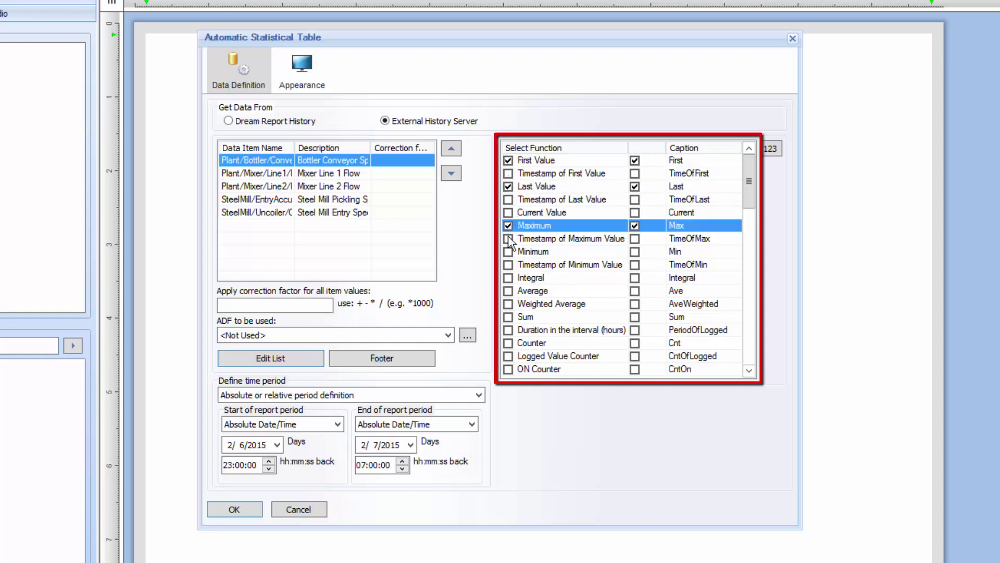
click(508, 239)
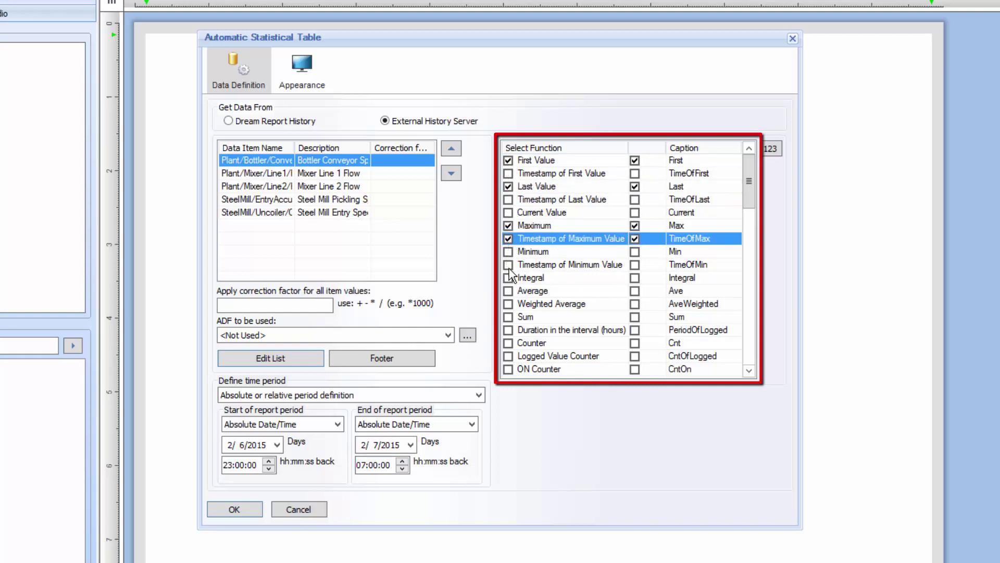
click(508, 252)
click(508, 265)
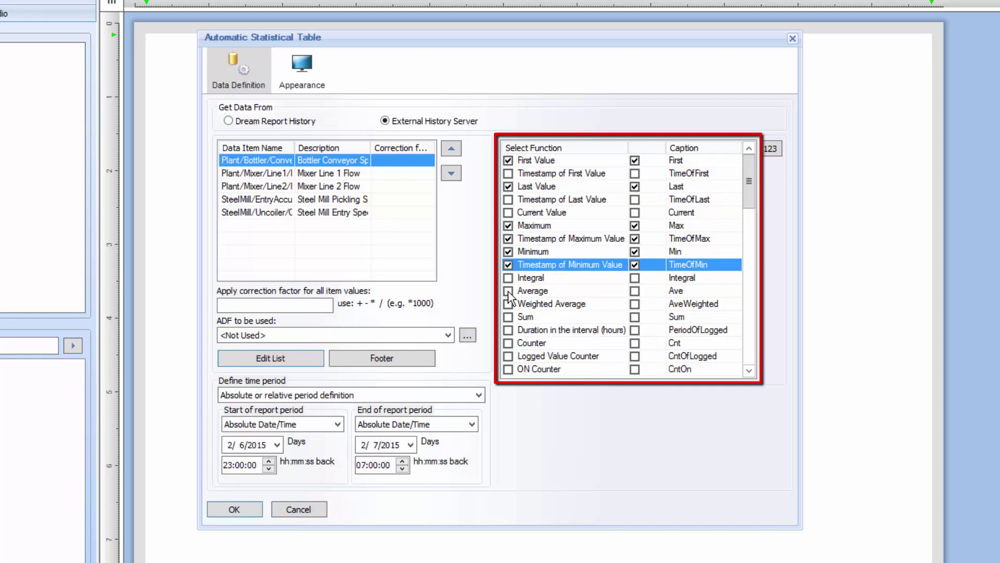
click(509, 291)
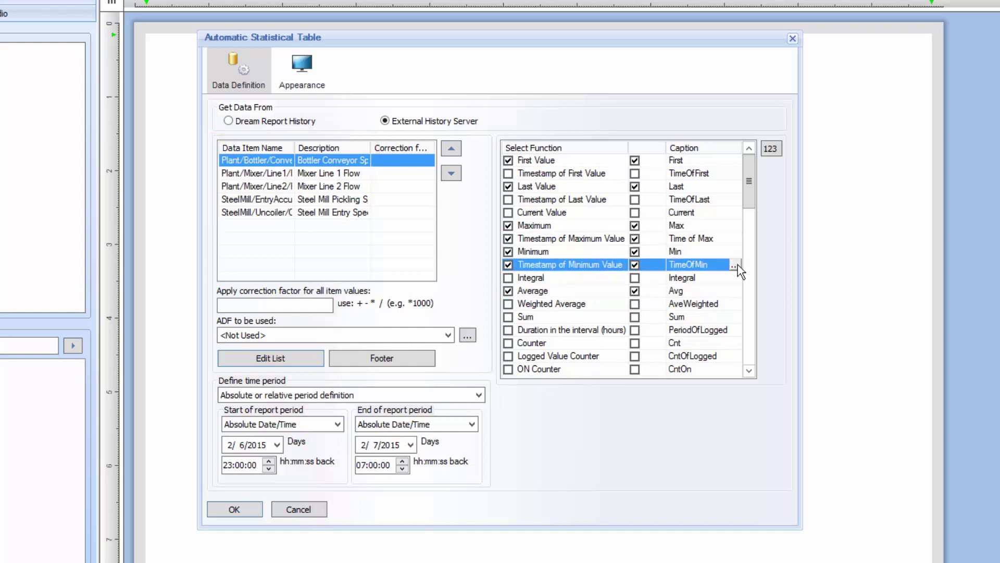
Change the TimeOfMin column caption to 'Time of Min'
click(735, 265)
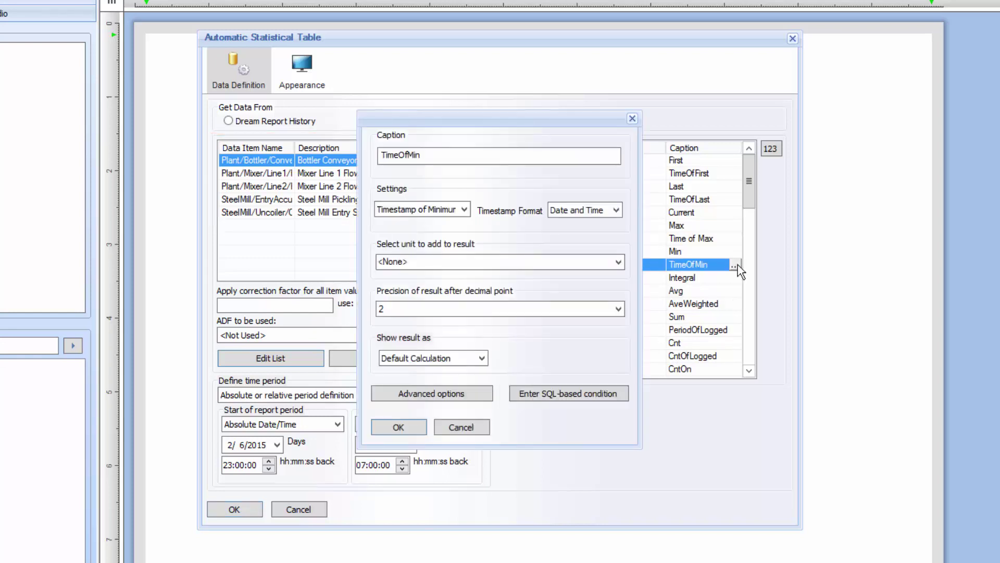
click(406, 155)
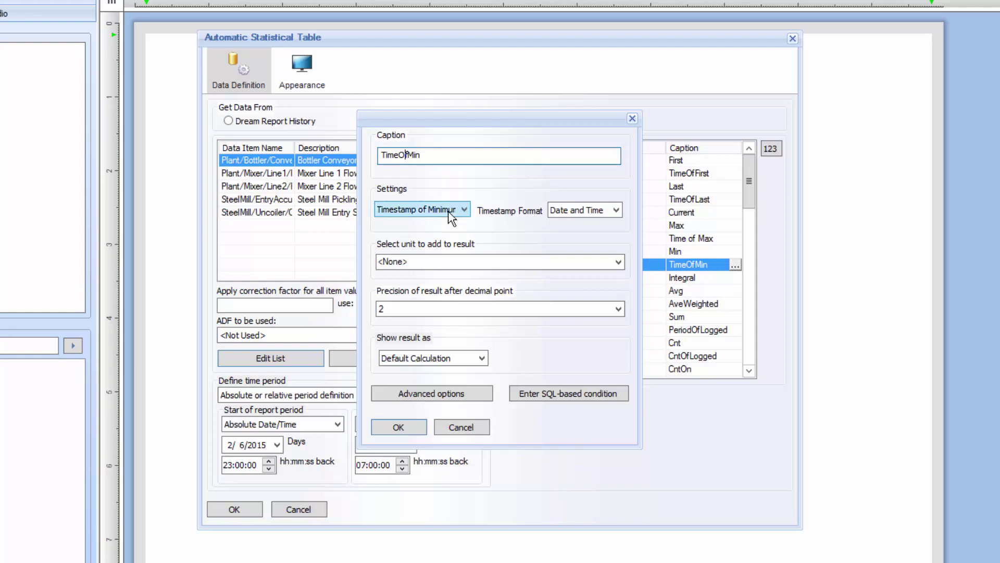
key(BackSpace)
key(BackSpace)
text(of)
click(398, 427)
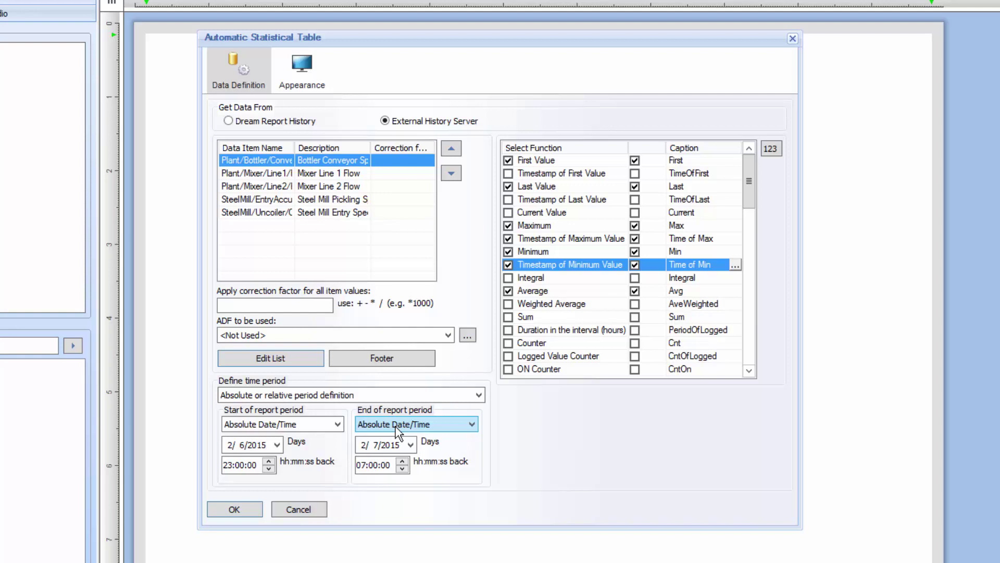
Name the table 'Process Data Summary', show descriptions instead of item names, and narrow the First column
click(301, 69)
click(319, 121)
text(Process Data Summary)
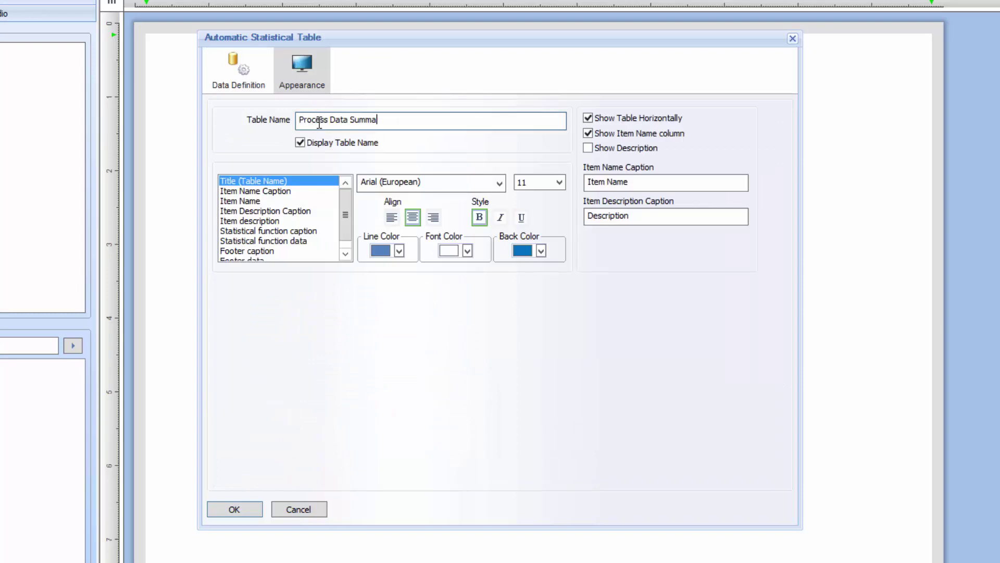
click(616, 134)
click(588, 148)
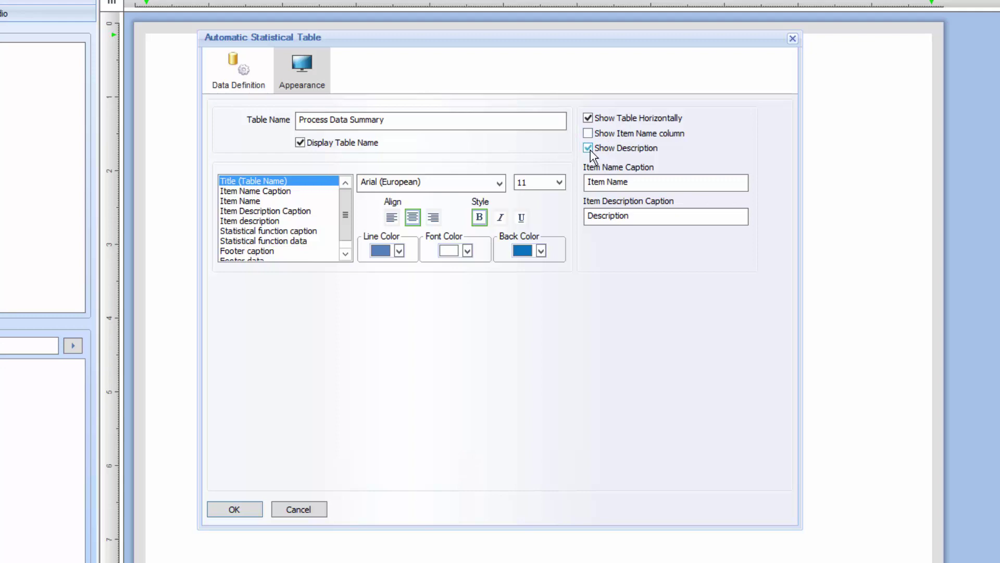
click(249, 507)
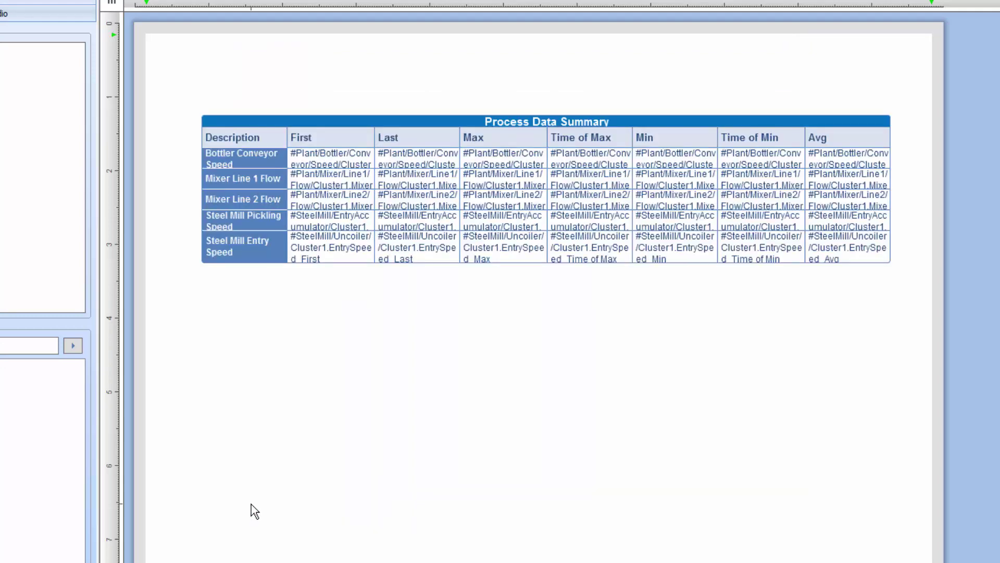
drag(371, 137, 346, 135)
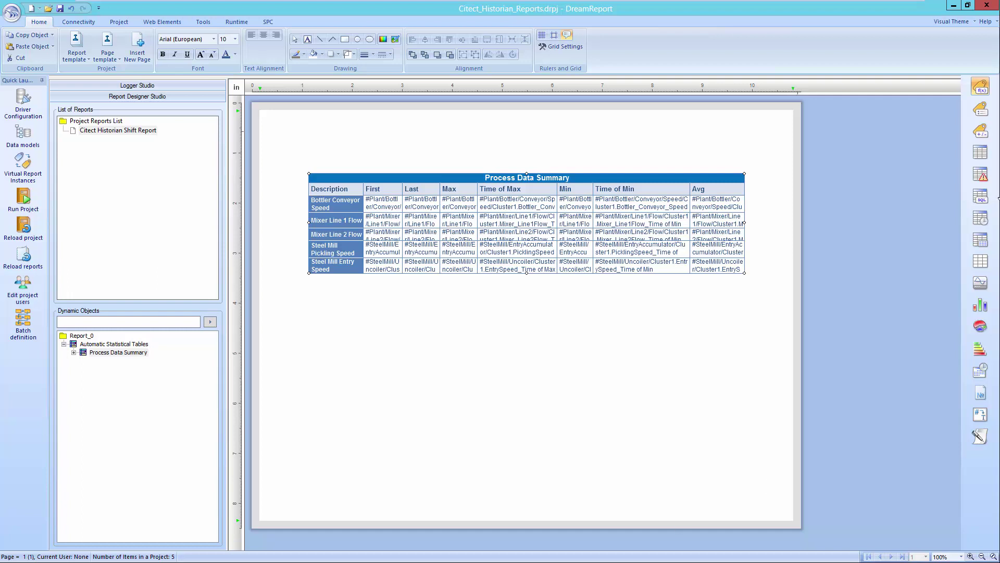
Place a PSpeed_Dur single data value using External History Server item Cluster1.PicklingSpeed from CH_Values
click(981, 90)
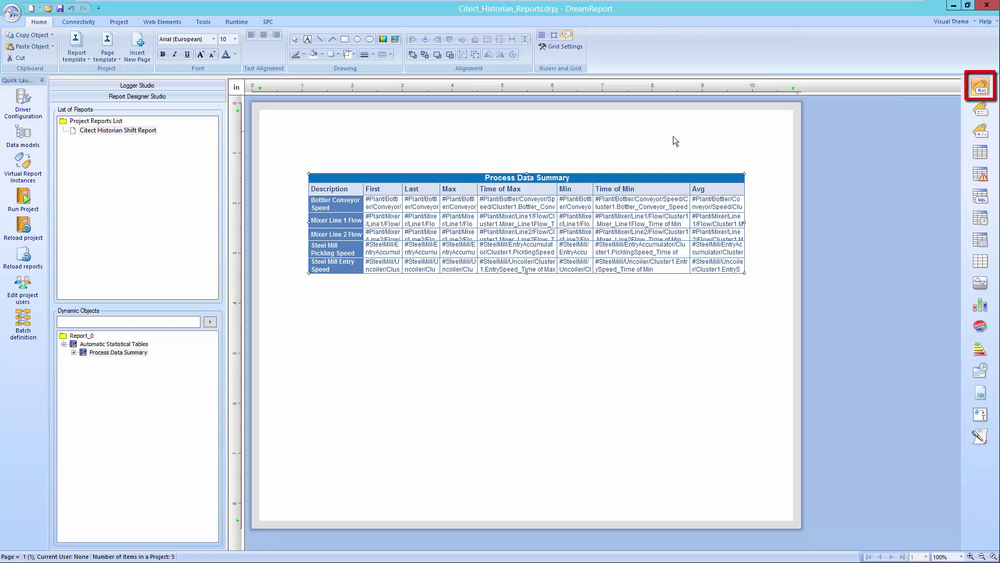
drag(673, 136, 742, 157)
text(PSpeed_Dur)
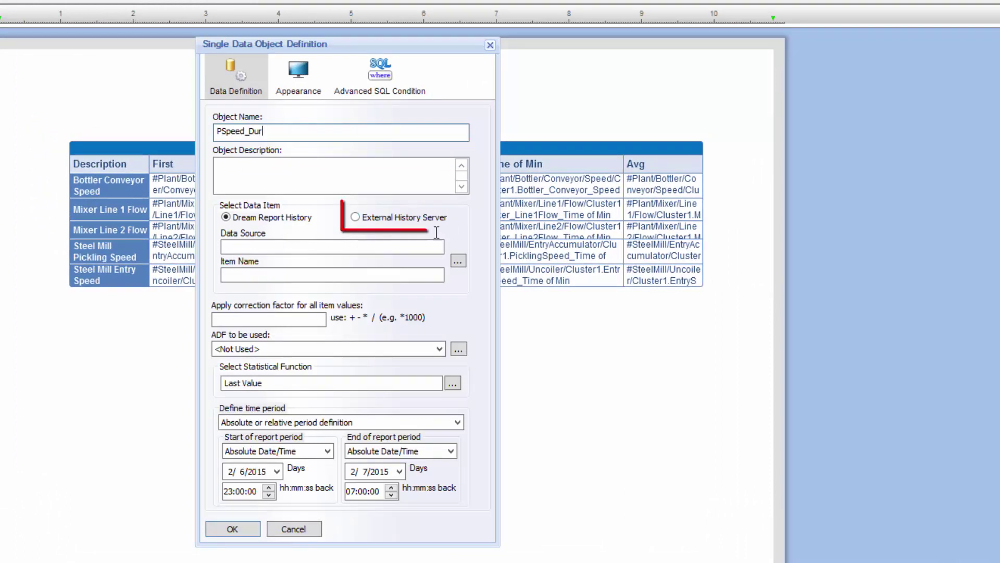
click(426, 215)
click(459, 261)
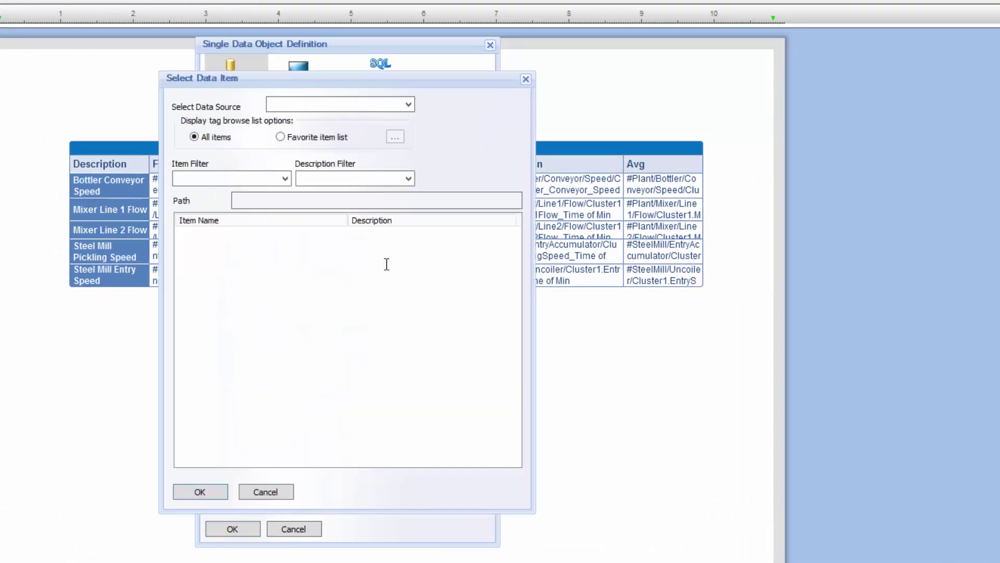
click(398, 104)
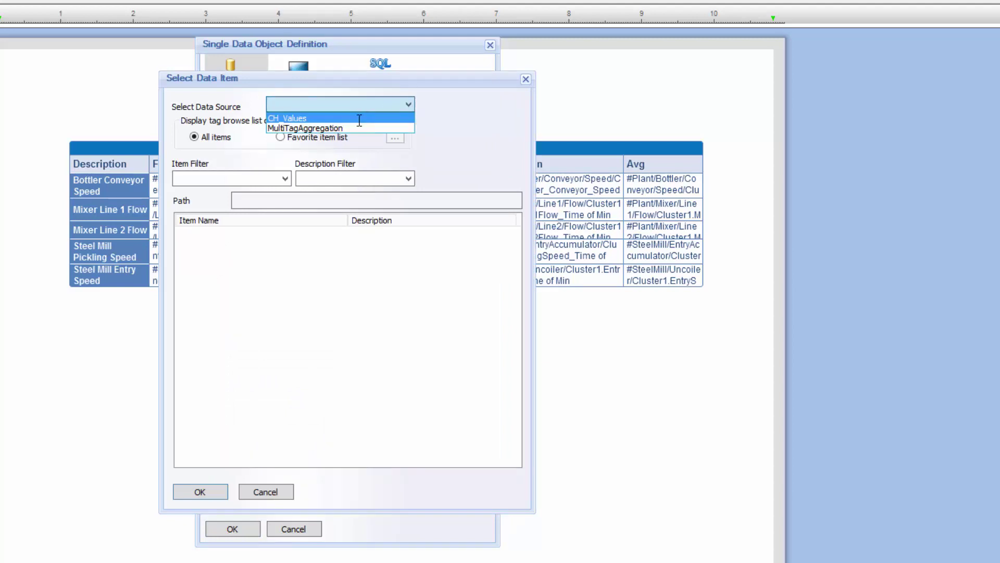
click(362, 119)
double_click(208, 311)
double_click(218, 245)
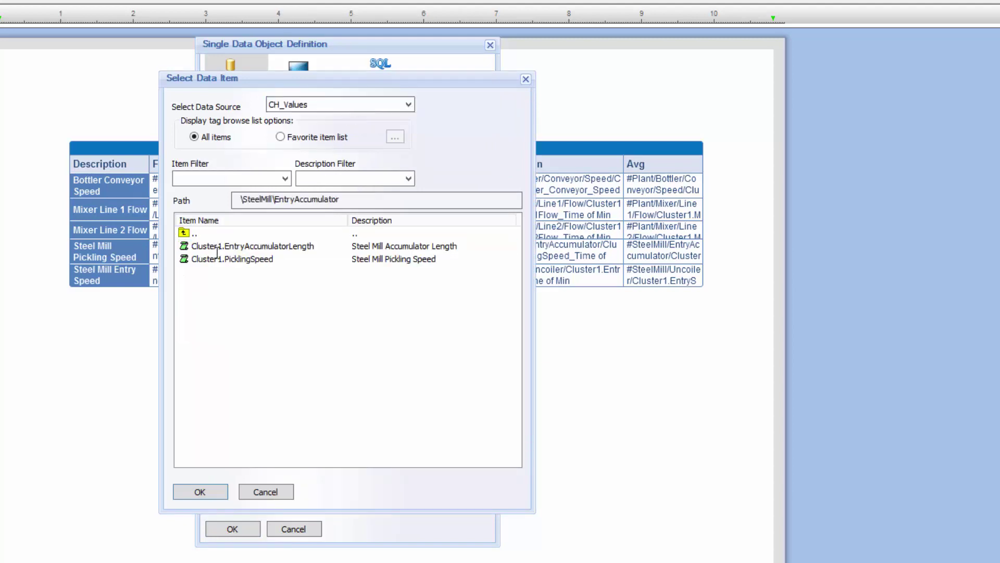
double_click(217, 258)
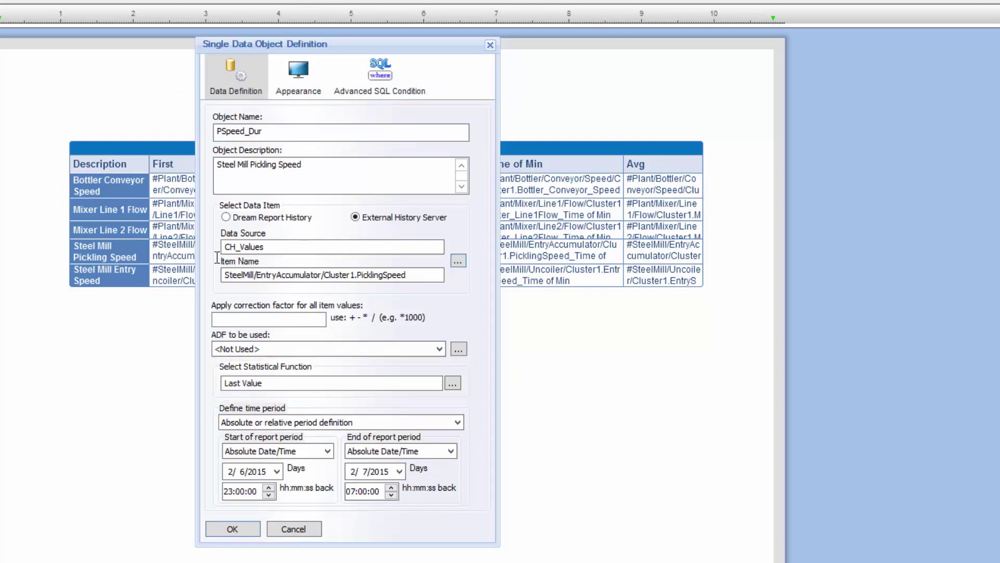
Set its function to Duration in interval between 150 and 170, keeping the absolute/relative period
click(456, 383)
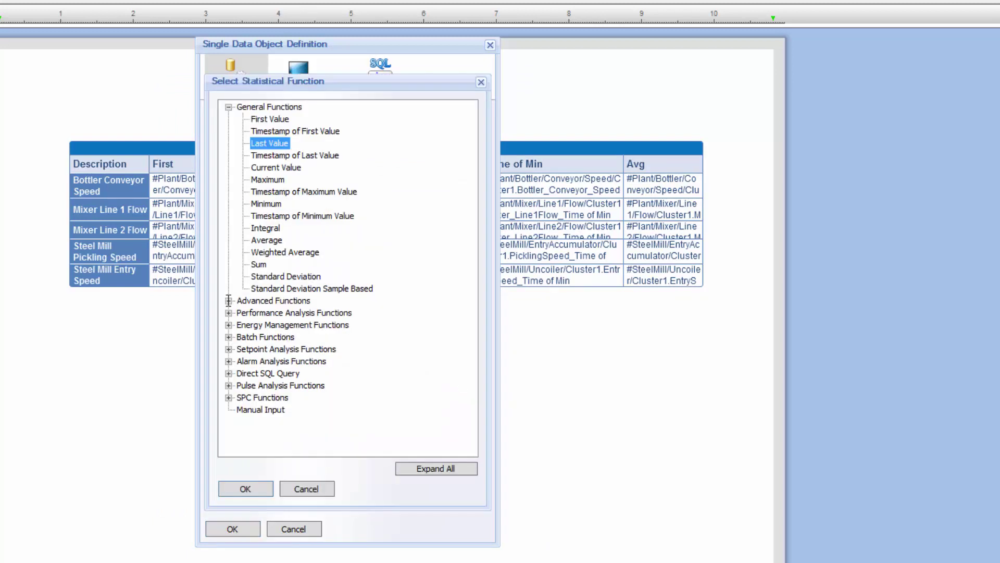
click(229, 300)
double_click(287, 325)
click(399, 383)
text(150)
key(Tab)
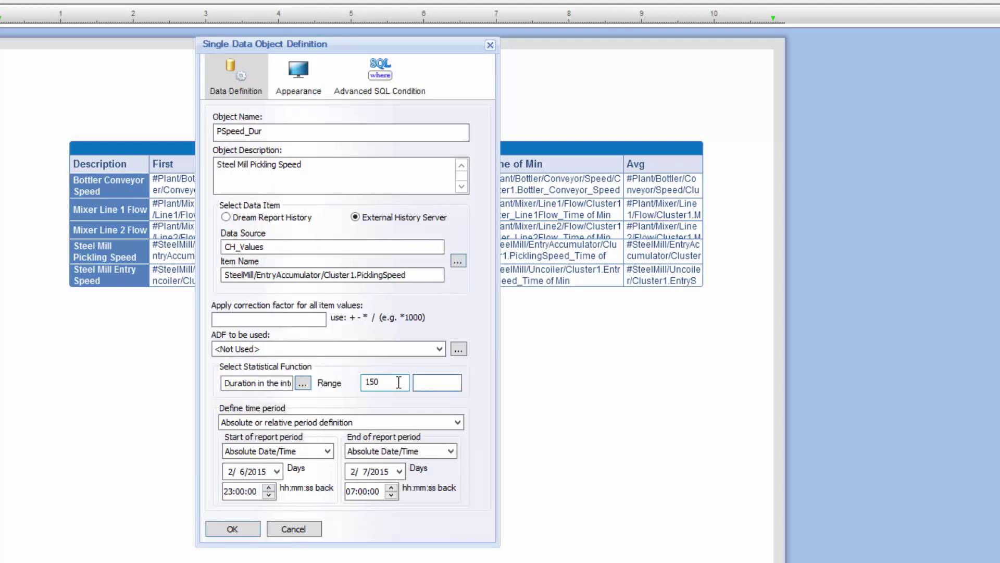
text(170)
click(459, 422)
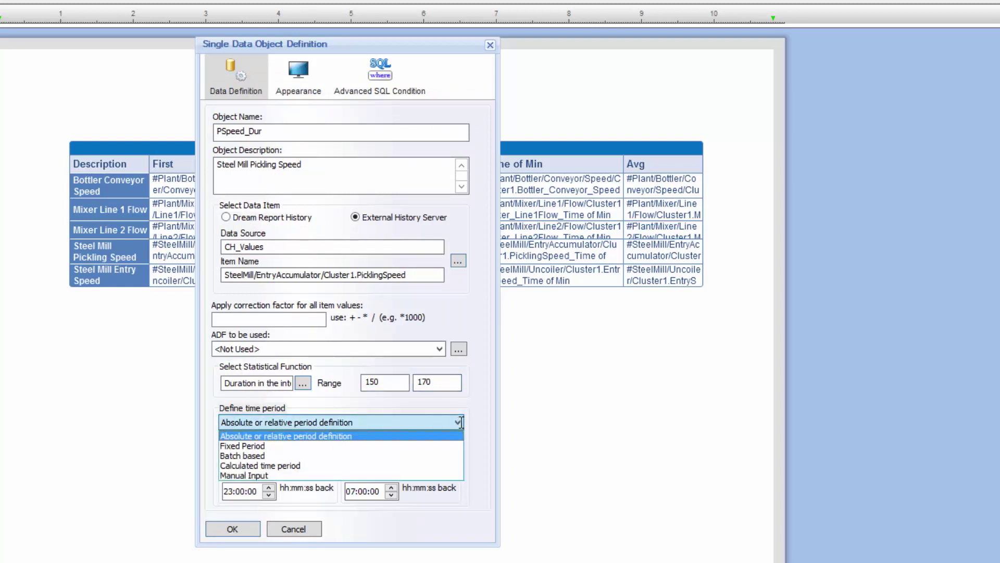
click(461, 422)
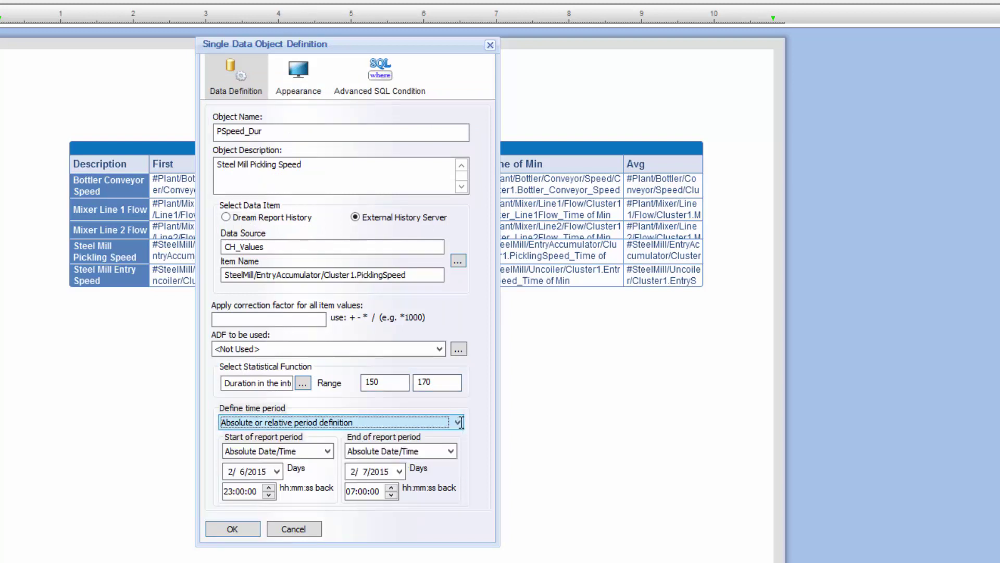
Format the value as H:MM:SS with a Raw Data hyperlink and confirm PSpeed_Dur
click(298, 78)
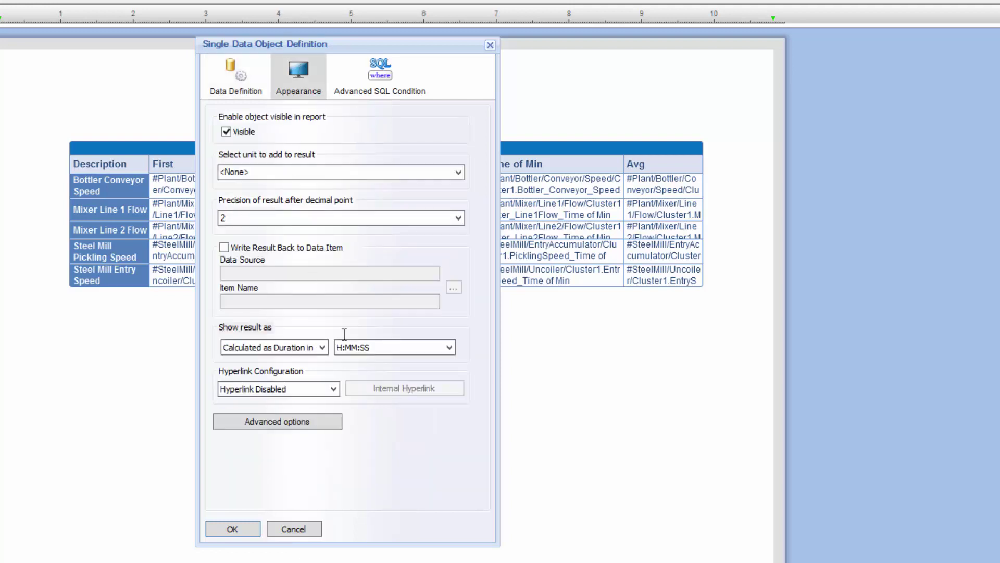
click(385, 348)
click(385, 348)
click(302, 389)
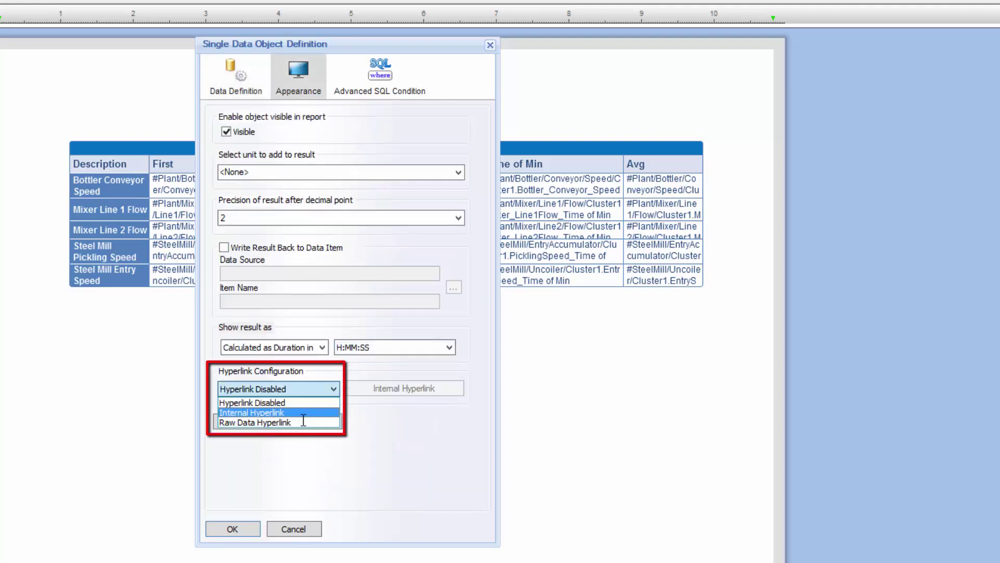
click(302, 422)
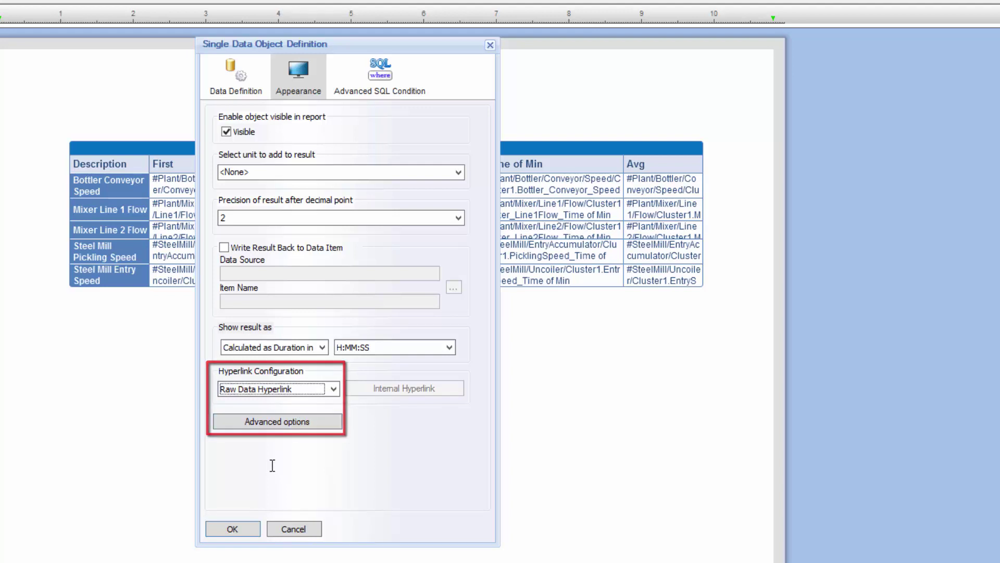
click(240, 529)
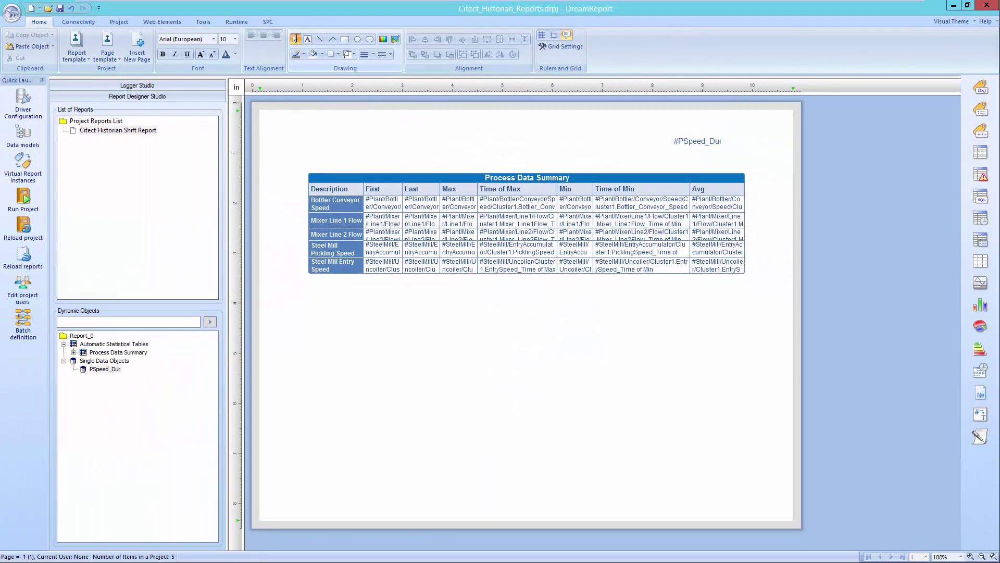
Add a text box left of #PSpeed_Dur reading 'Duration between 150-170 ft/min'
click(307, 39)
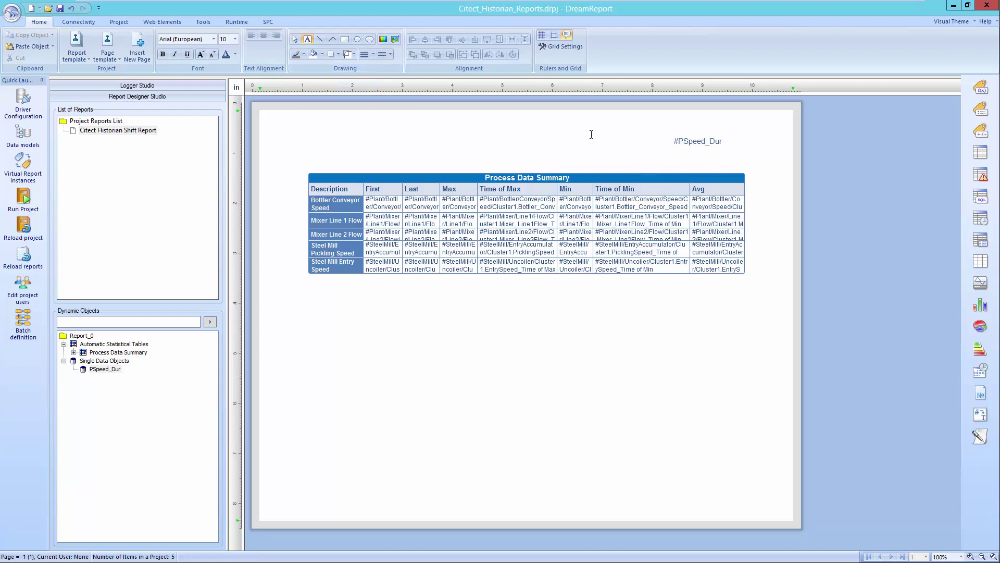
drag(598, 134, 667, 159)
text(Duration between 150-170 f)
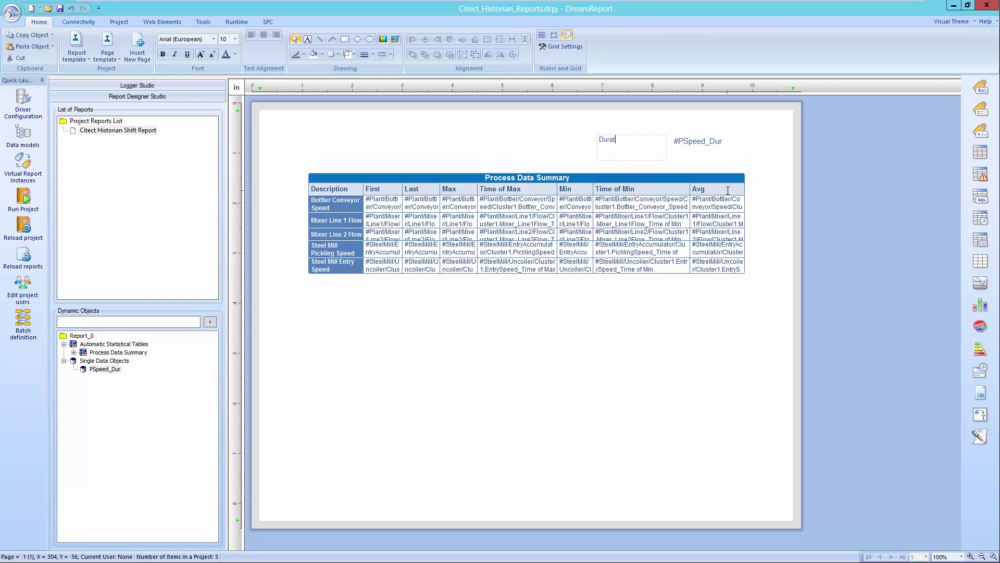
text(t/min)
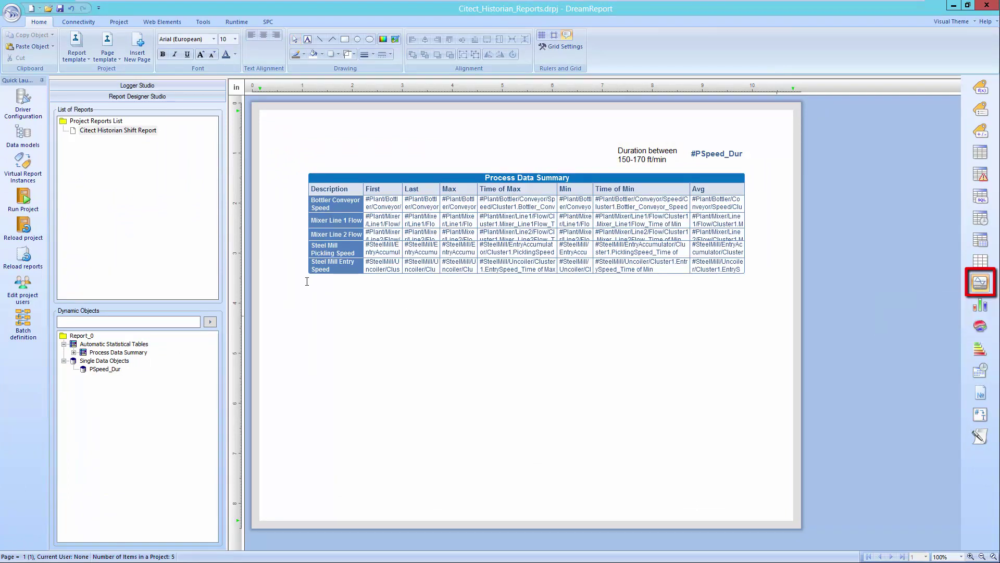
Draw a chart below the table and pick Plant/Mixer/Line1/Flow/Cluster1.Mixer_Line1Flow as its item
drag(309, 283, 746, 462)
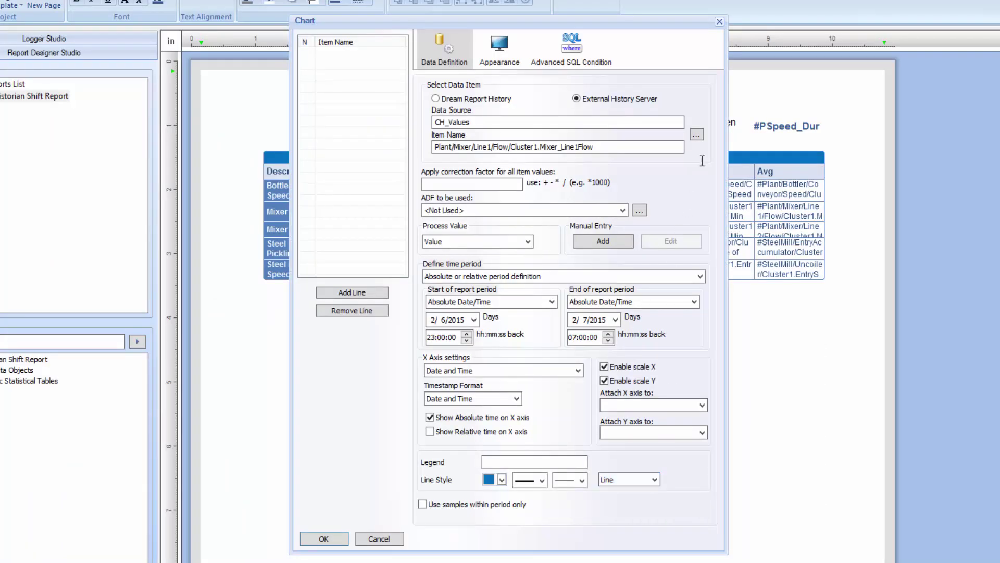
click(697, 135)
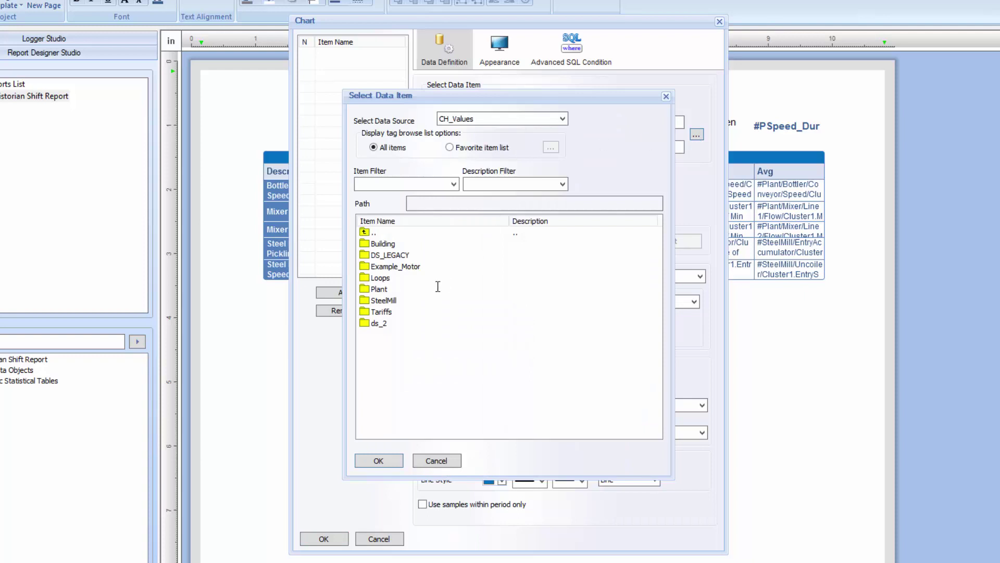
double_click(378, 288)
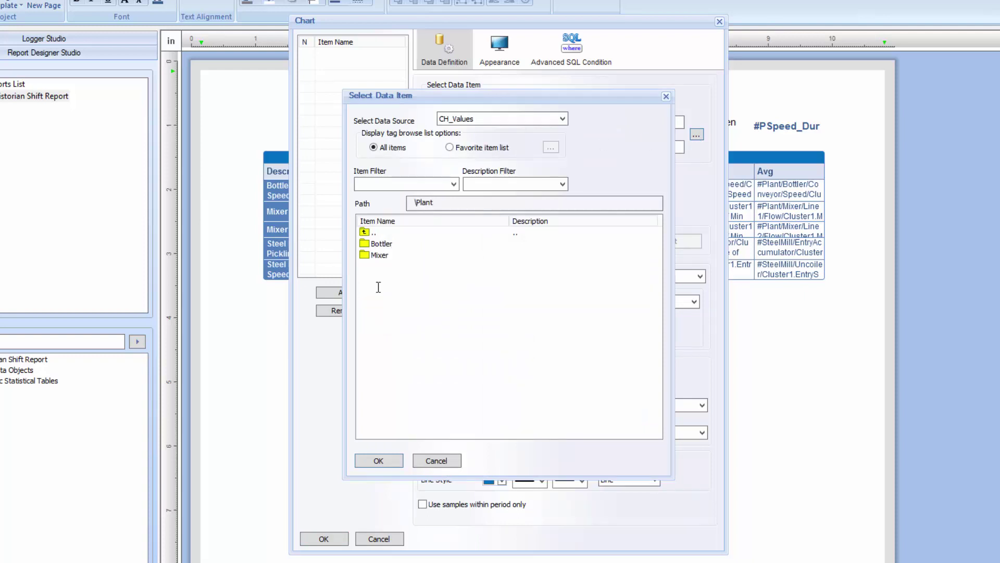
double_click(380, 254)
double_click(376, 278)
double_click(381, 243)
double_click(382, 243)
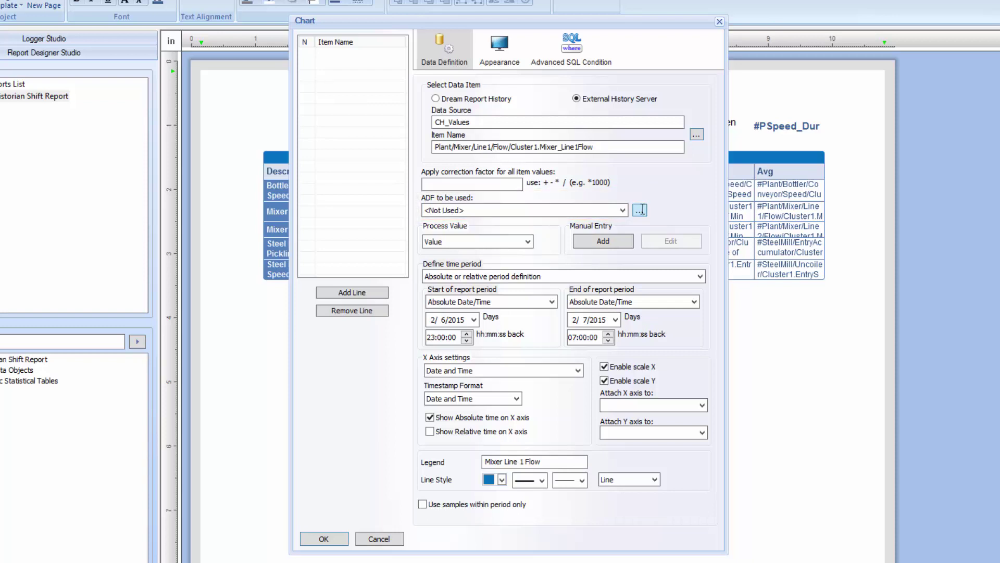
Create the 1minSample filter: sample based, first value, every 1 minute
click(641, 209)
click(406, 203)
text(1minSample)
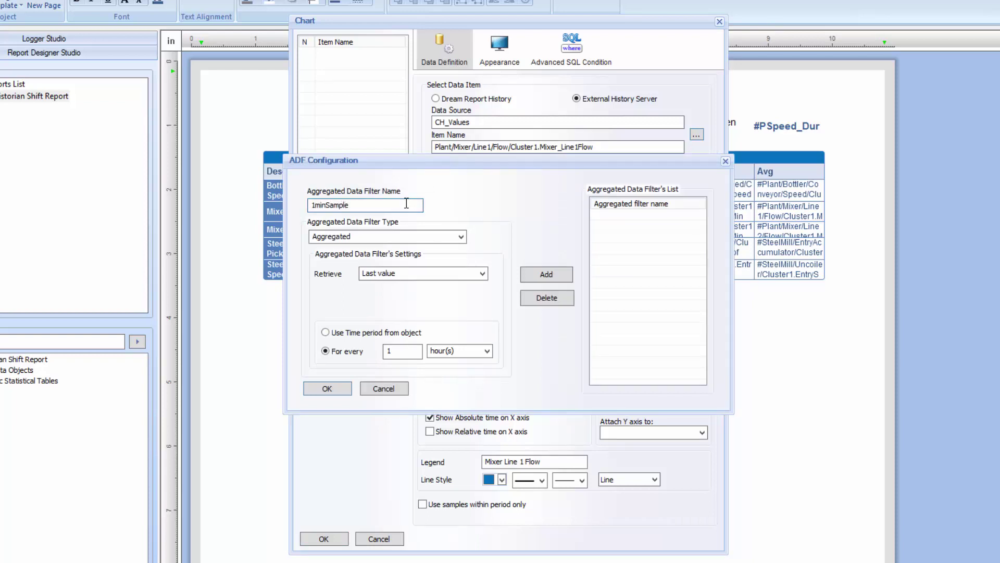
key(Tab)
click(461, 236)
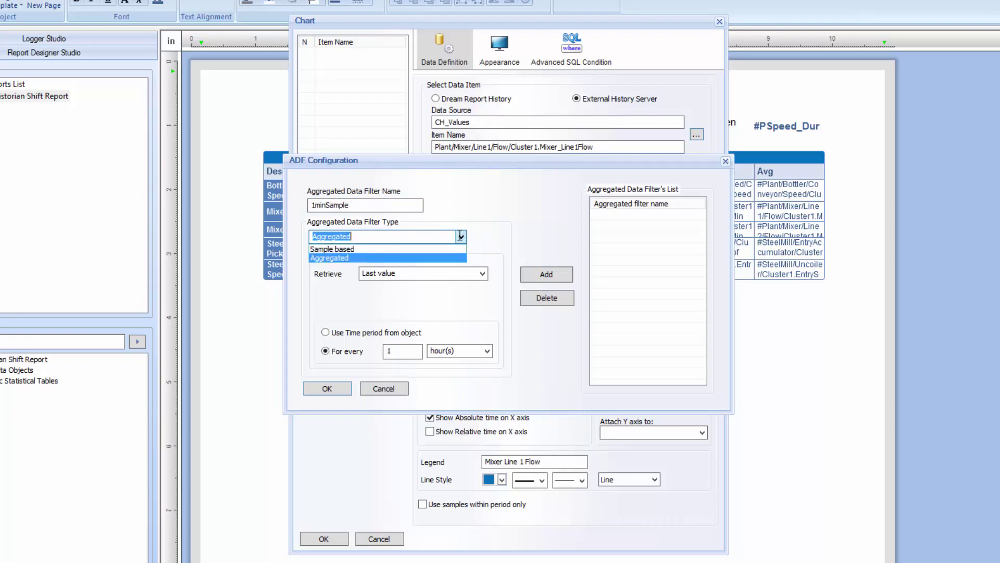
click(396, 249)
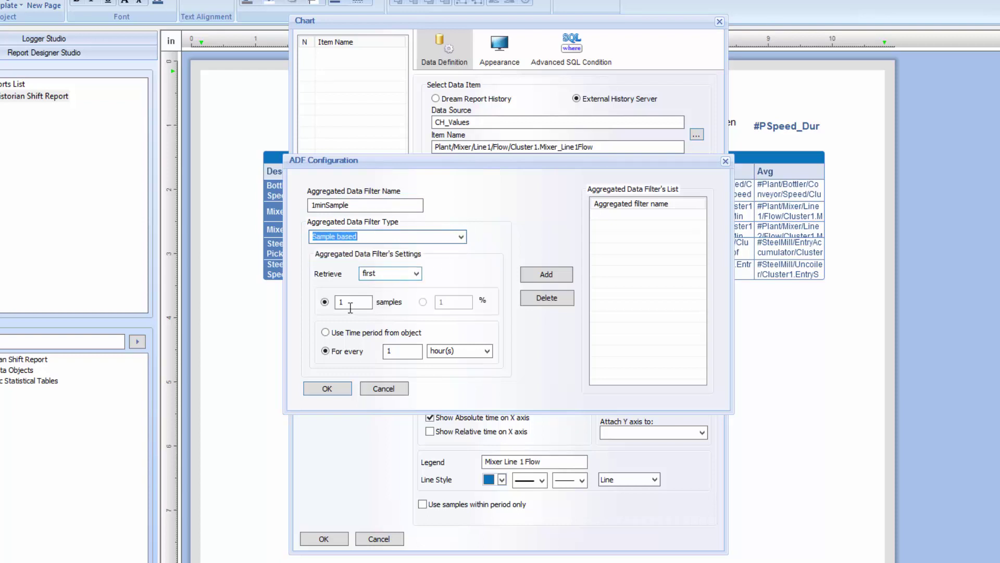
click(487, 351)
click(474, 400)
click(546, 274)
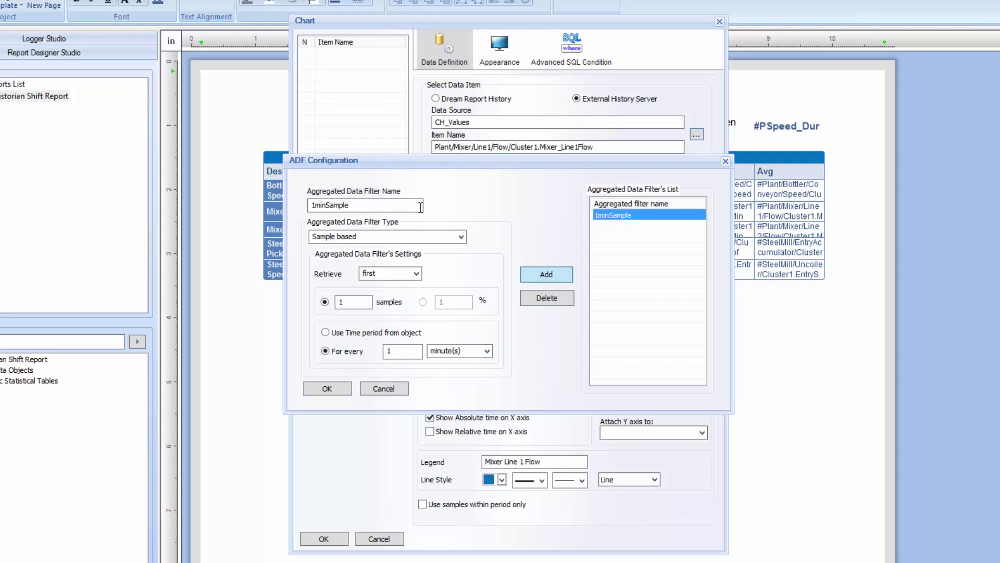
Start the 1hrAvg filter as an Aggregated type
text(1hrAvg)
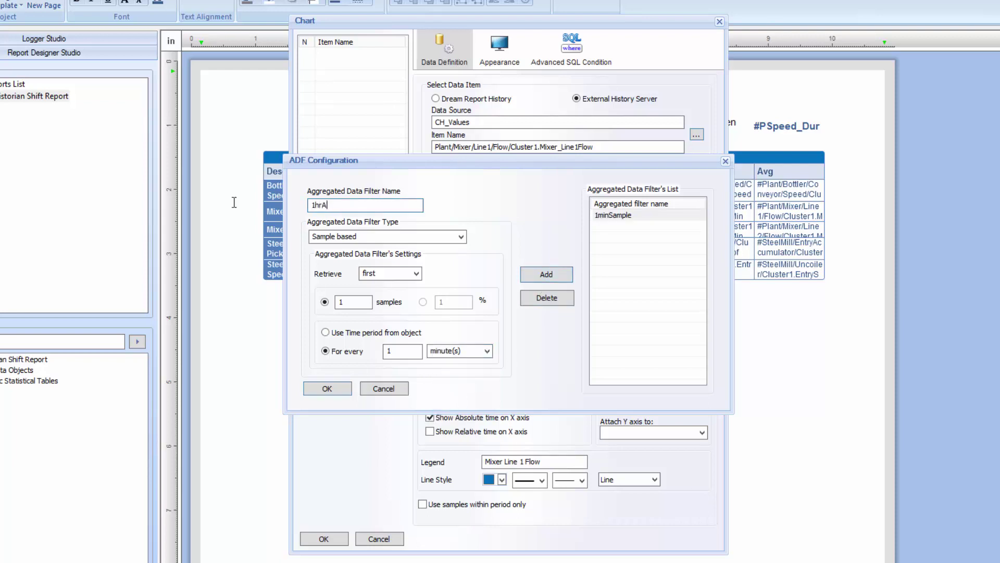
click(461, 236)
click(385, 257)
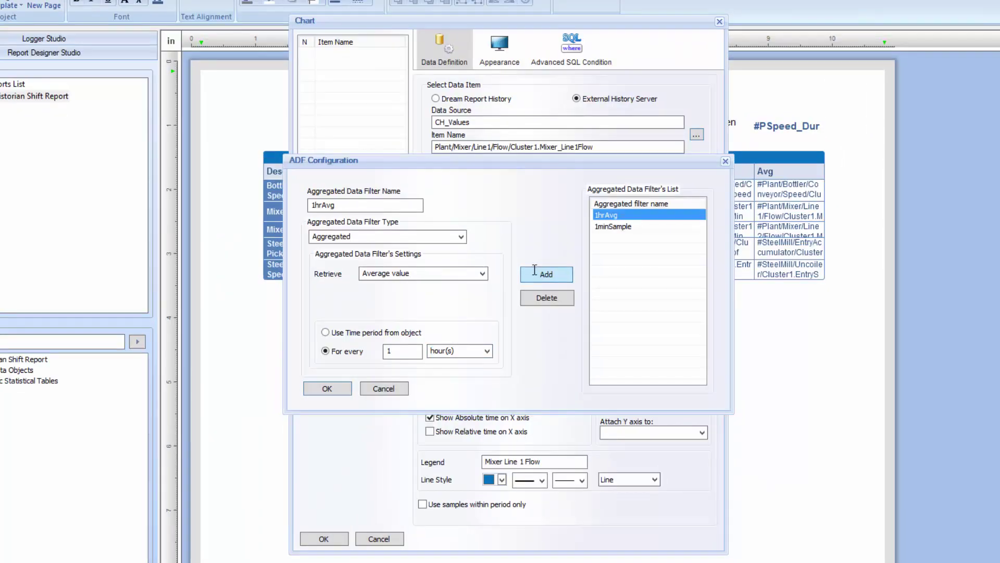
Apply the 1minSample filter and a green line colour to the chart line
click(623, 226)
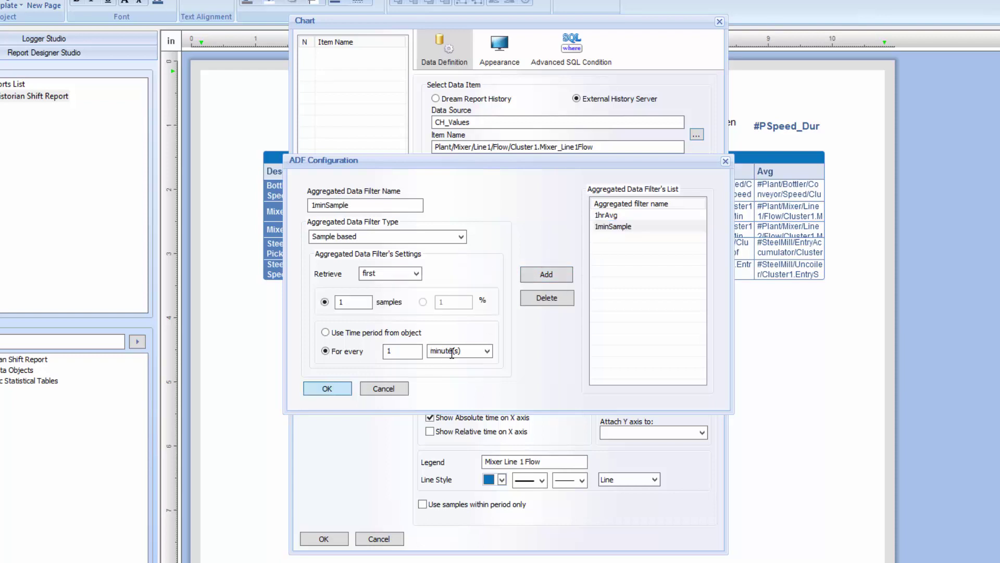
click(327, 388)
click(622, 210)
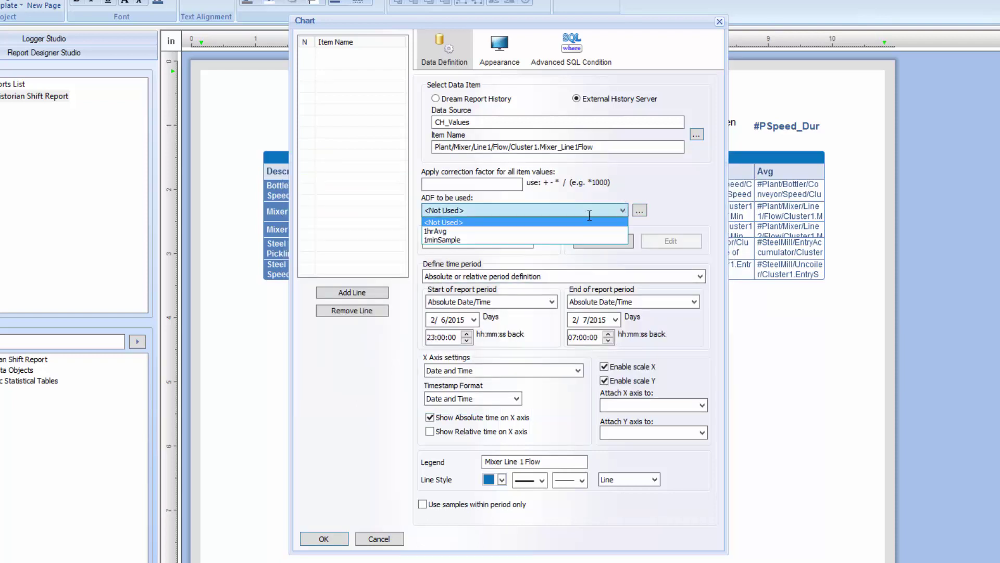
click(503, 238)
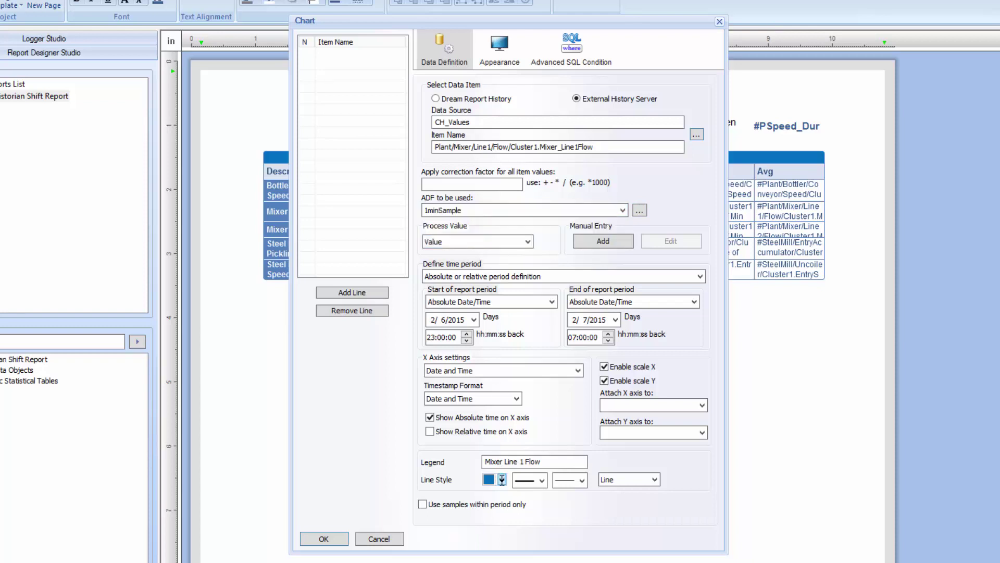
click(502, 479)
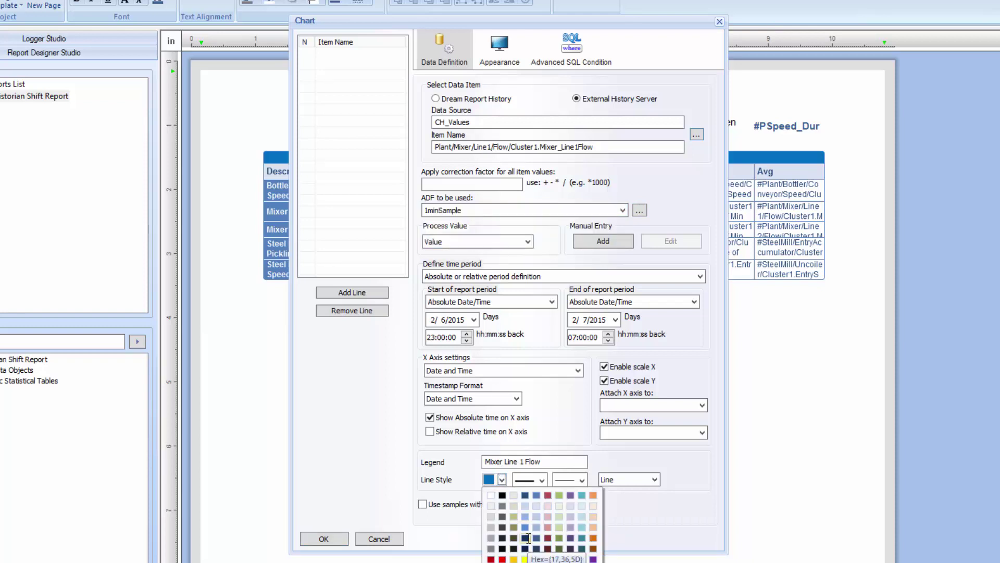
click(547, 559)
Add Mixer Line 1 Flow and Mixer Line 2 Flow as chart lines
click(365, 294)
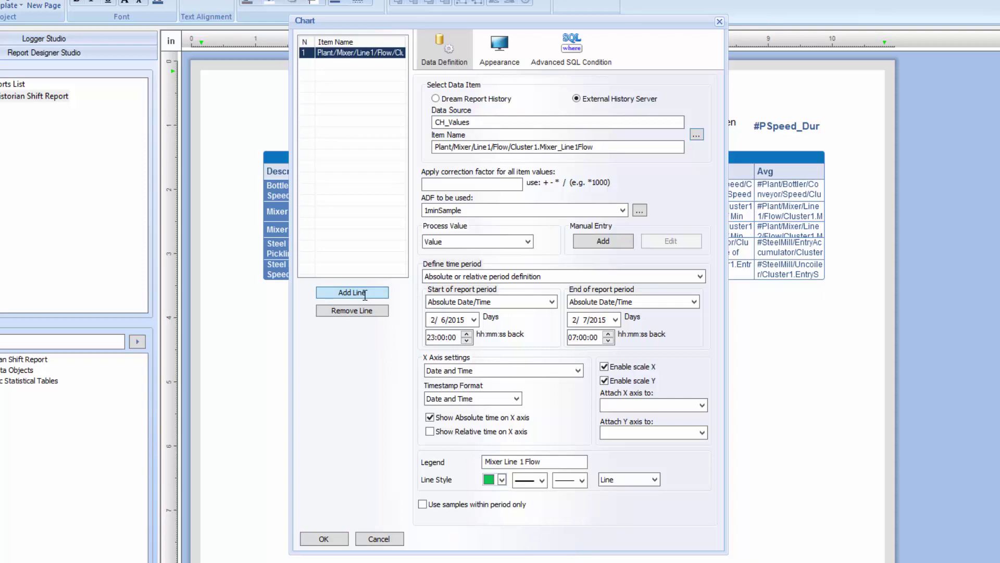
click(697, 136)
click(363, 293)
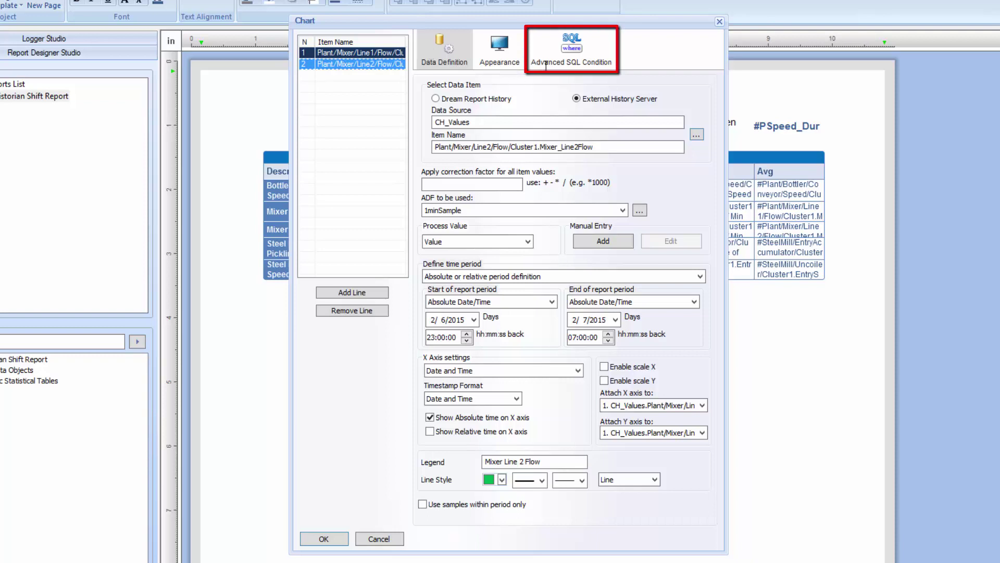
In the Advanced SQL condition, browse CH_Values Plant > Mixer > Line1 > Flow and pick Mixer_Line1Flow
click(570, 50)
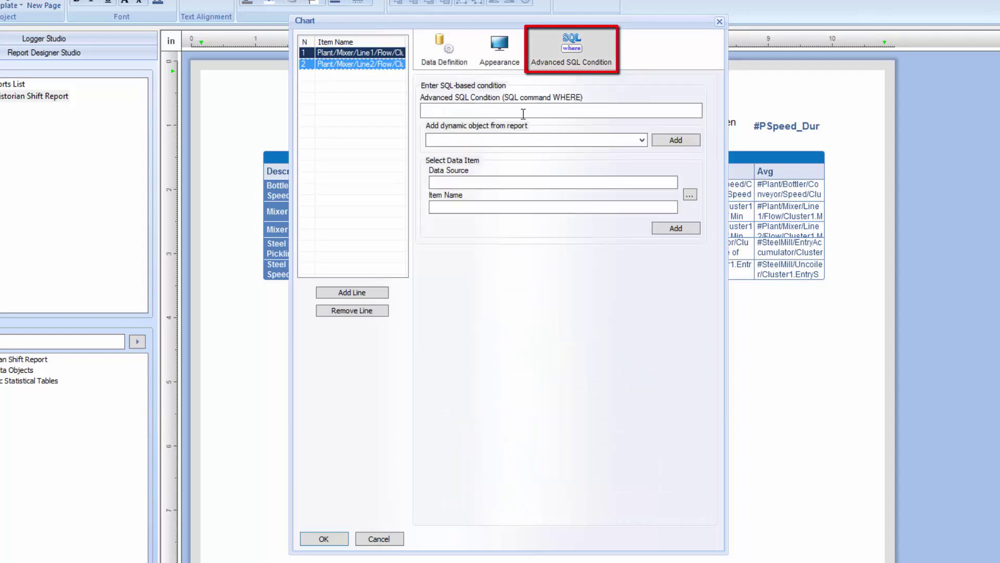
click(691, 193)
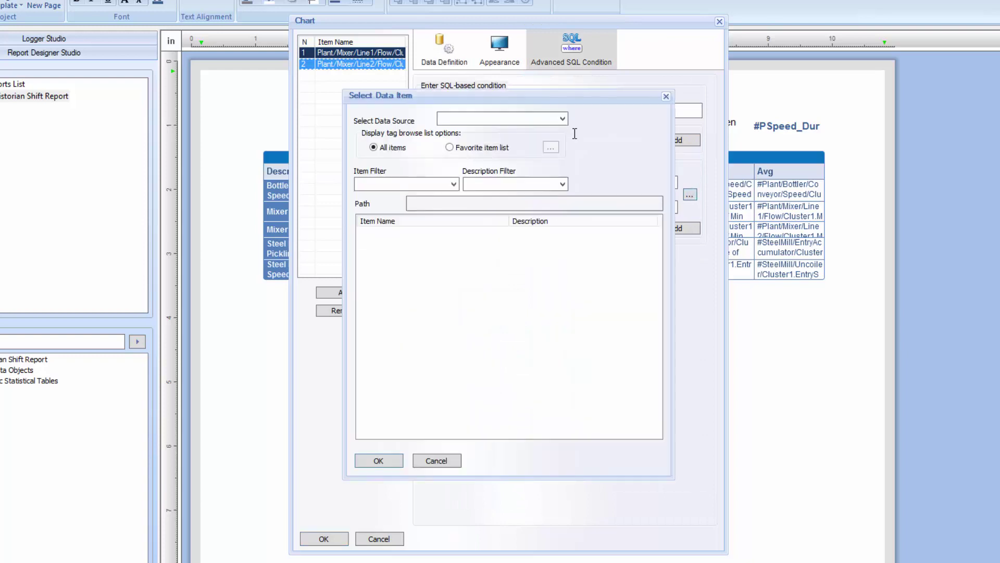
click(562, 118)
click(453, 128)
click(382, 288)
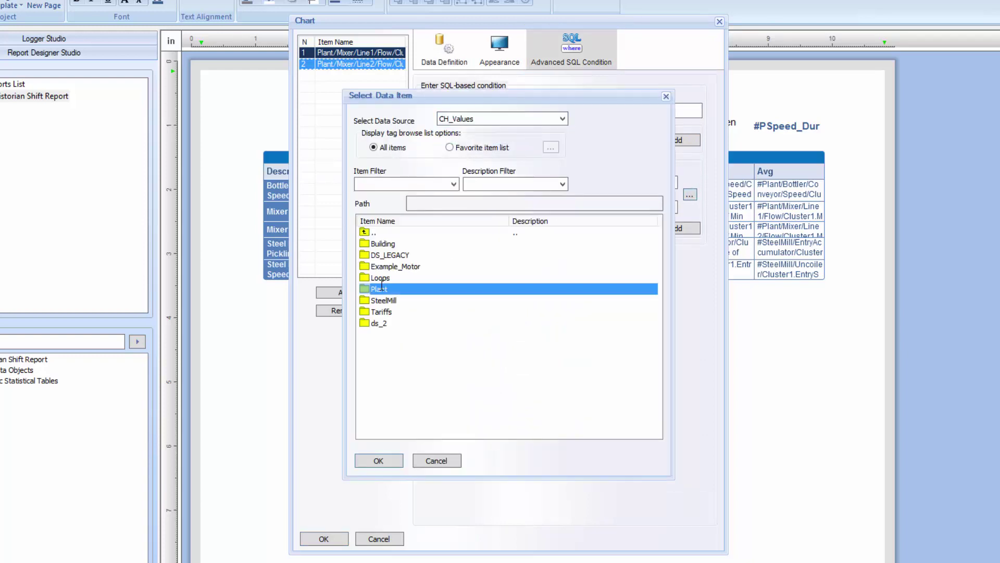
double_click(380, 287)
double_click(382, 255)
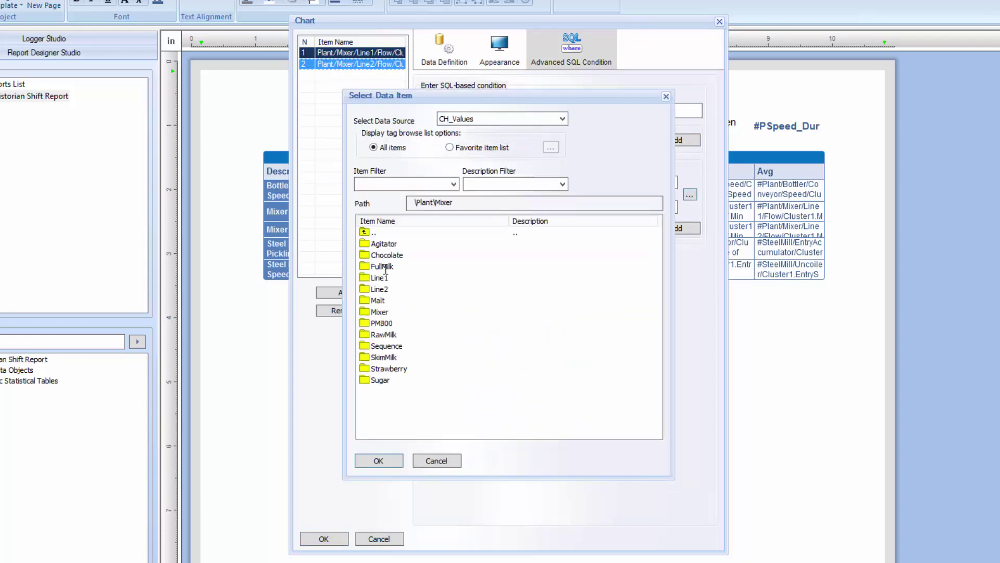
double_click(382, 279)
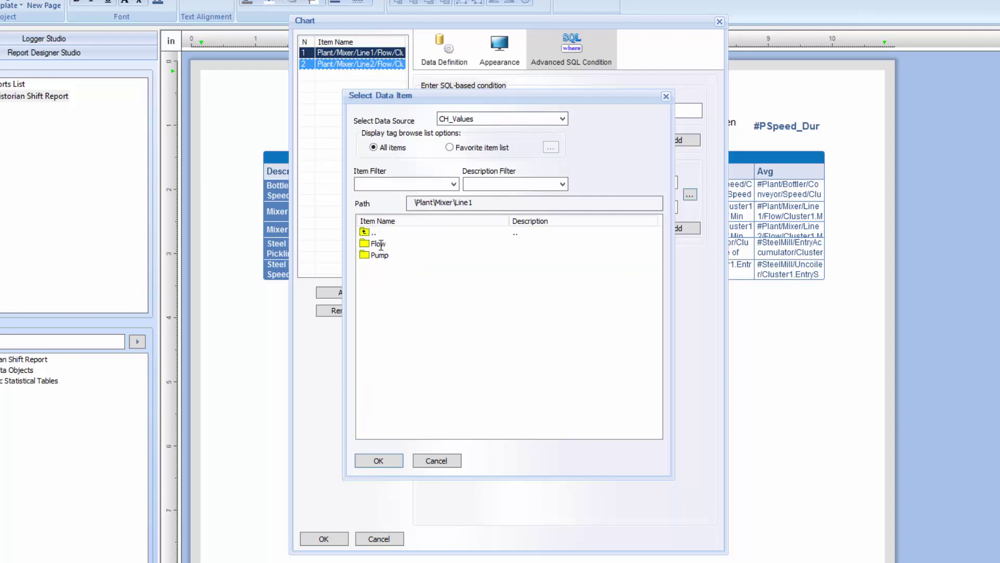
double_click(380, 243)
click(380, 244)
double_click(380, 245)
Build the condition Mixer_Line1Flow > 0 OR Mixer_Line2Flow > 0
click(675, 228)
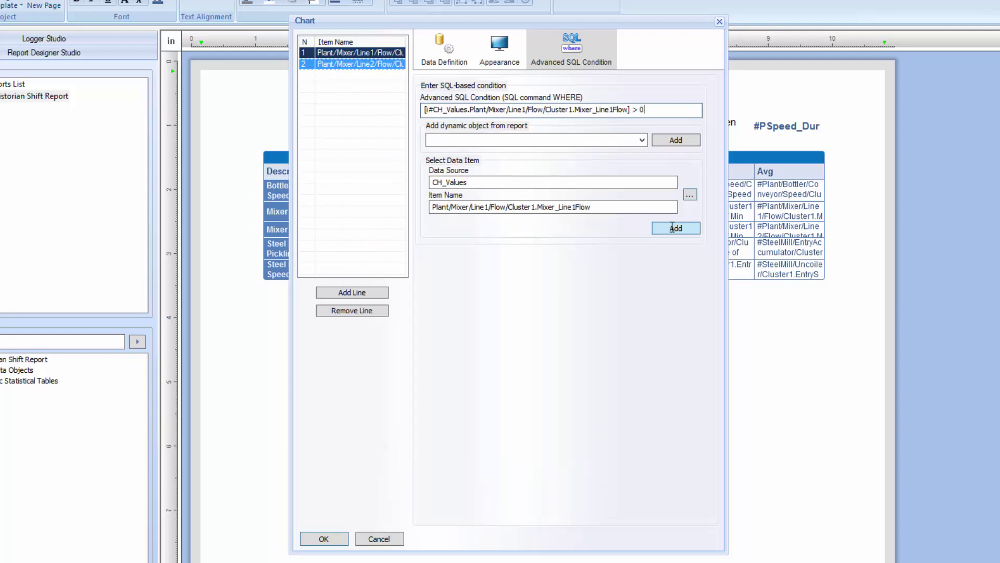
text(> 0 OR)
click(672, 229)
text(>)
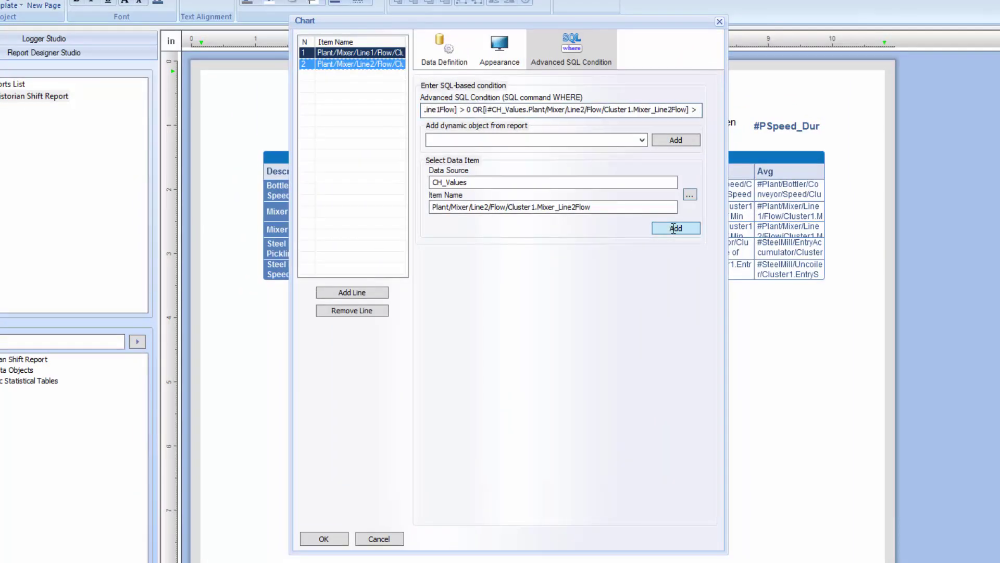
text( 0)
click(445, 50)
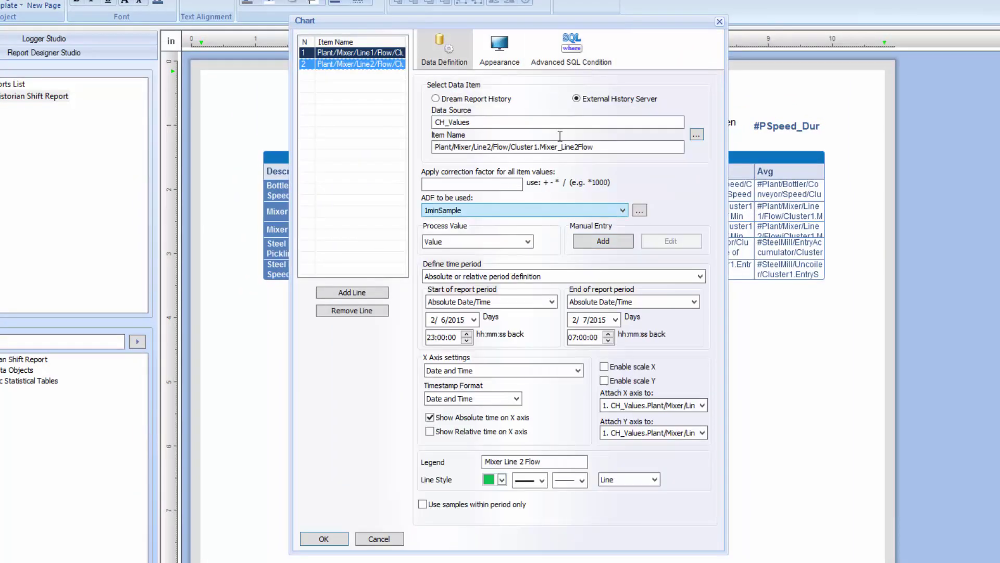
Name the chart 'Mixer Line Flows' and set its Y axis unit to GPM
click(500, 62)
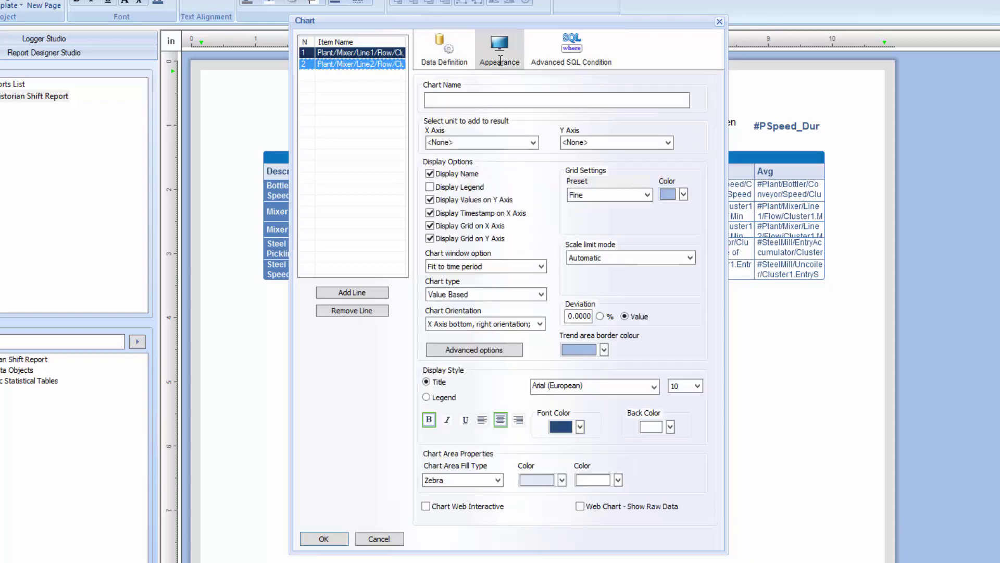
click(475, 99)
text(Mixer Line Flows)
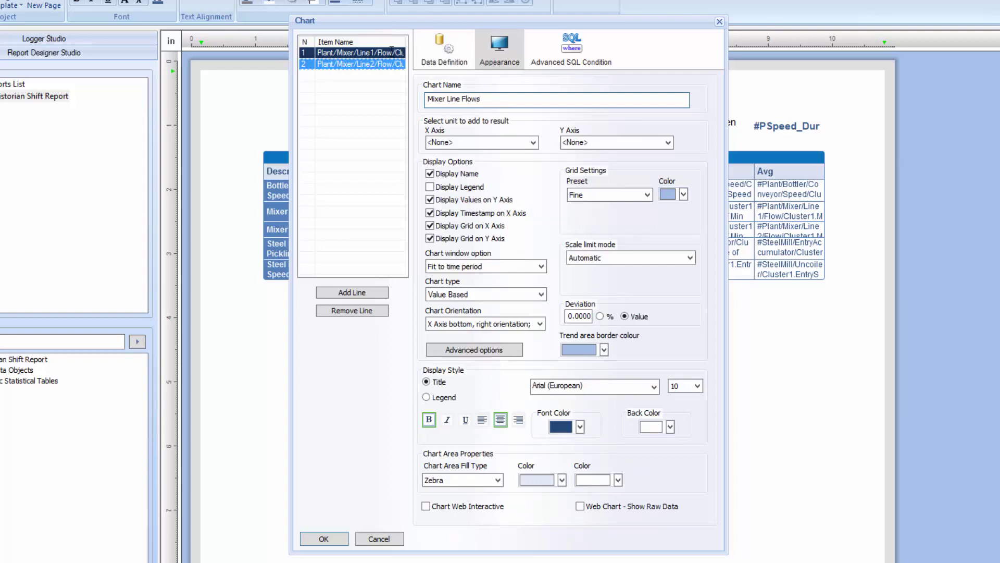
click(392, 51)
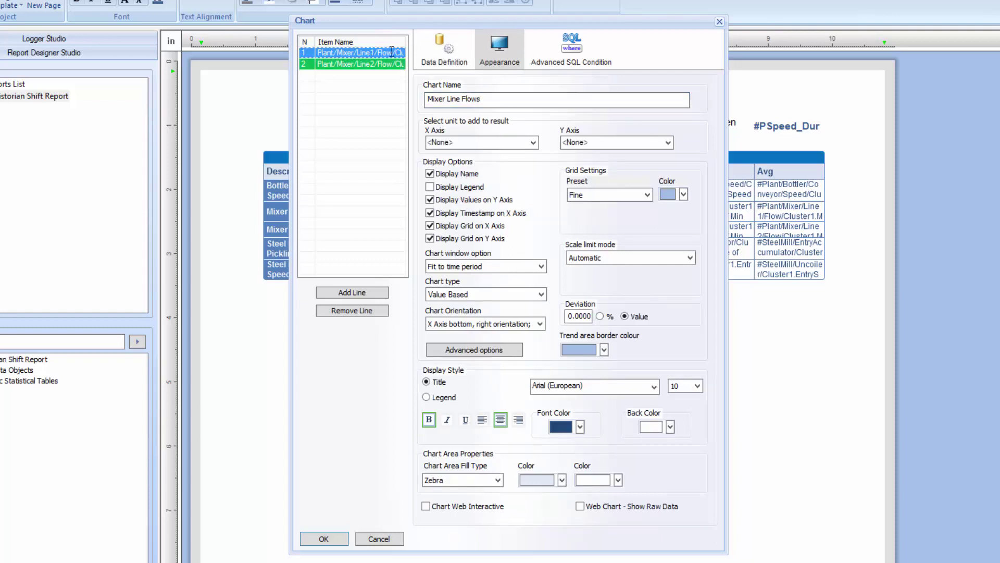
click(668, 143)
click(668, 142)
text(GPM)
Make the grid light grey, use a manual Y scale from 0, show raw web data, and place the chart
click(684, 194)
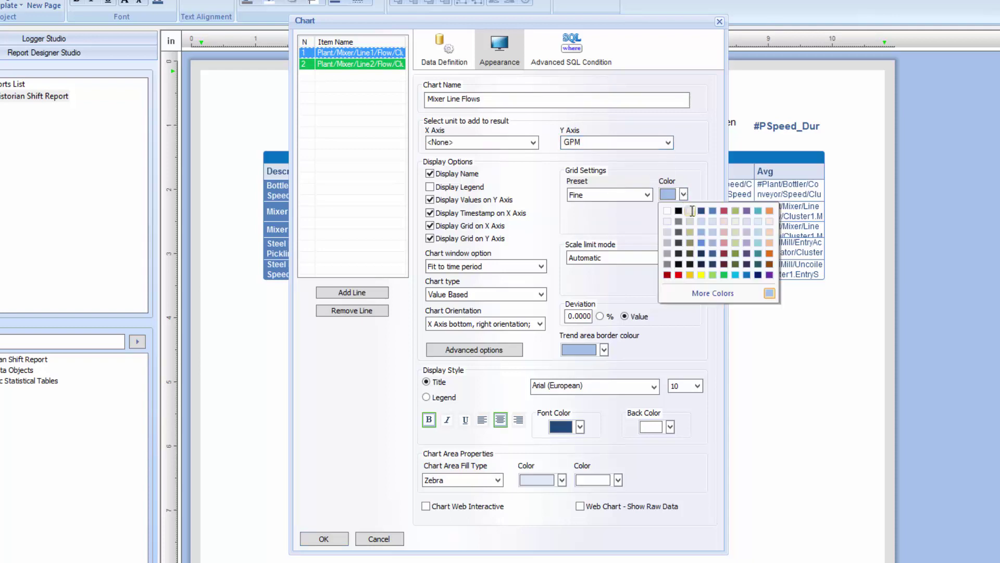
click(692, 210)
click(694, 255)
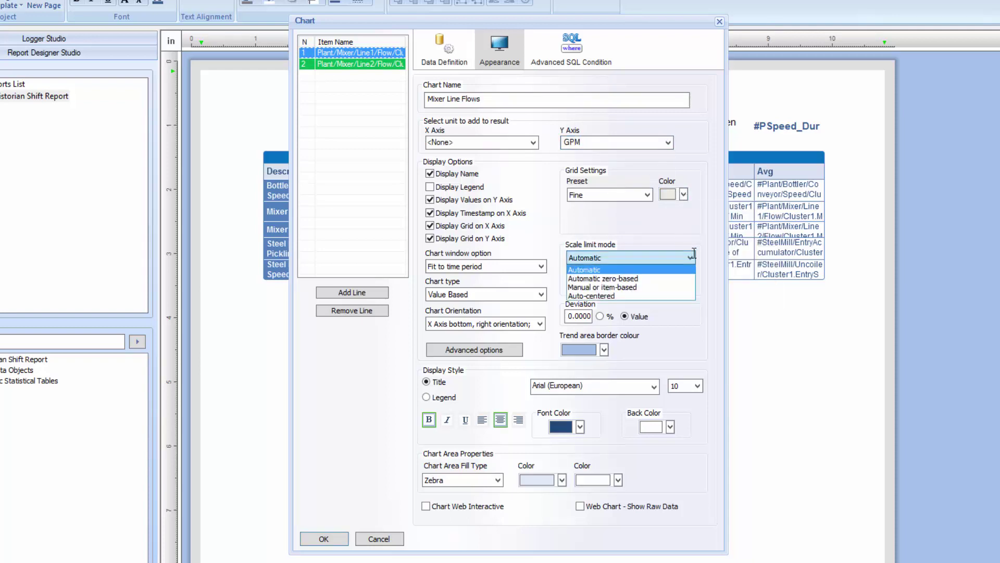
click(600, 287)
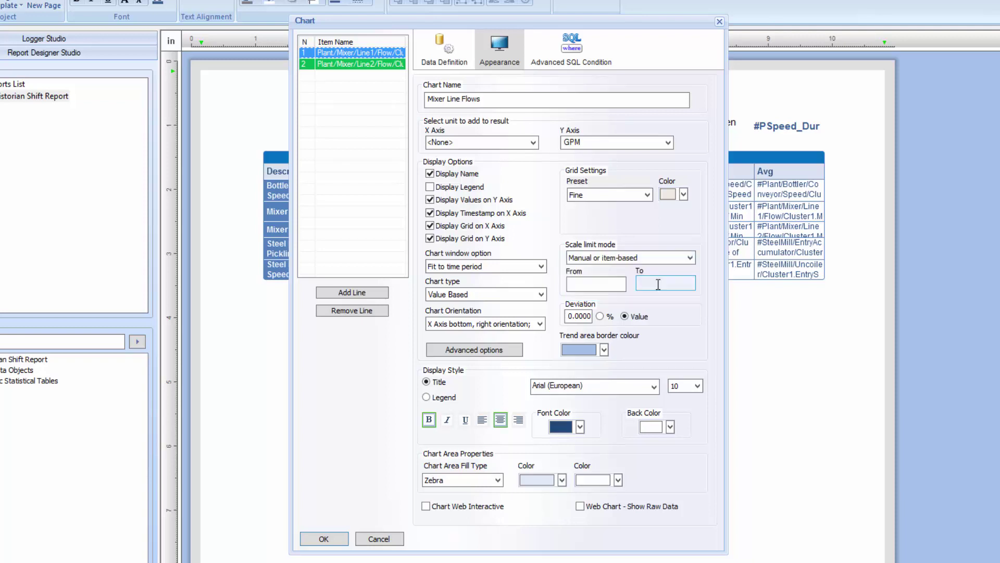
click(598, 281)
text(0)
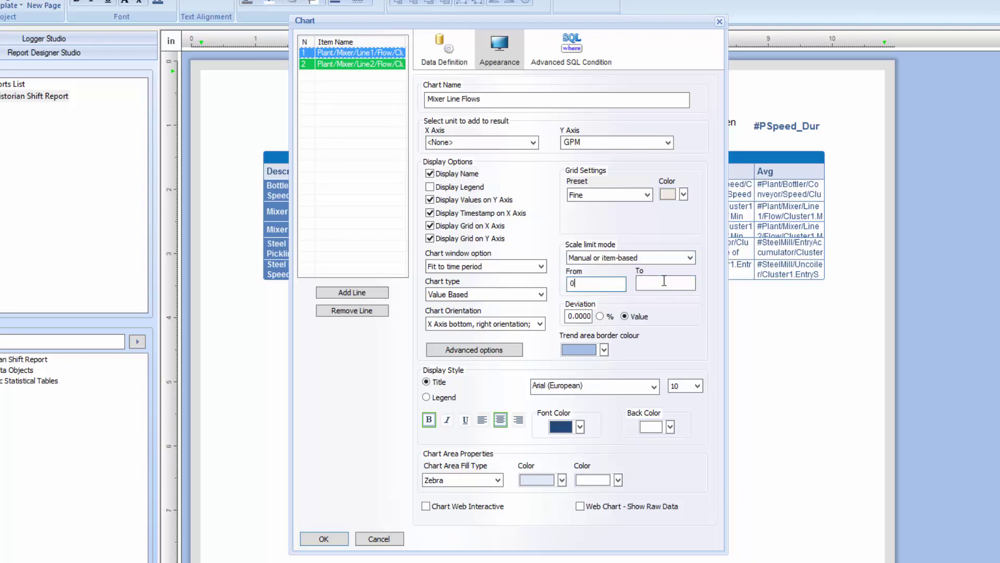
click(664, 281)
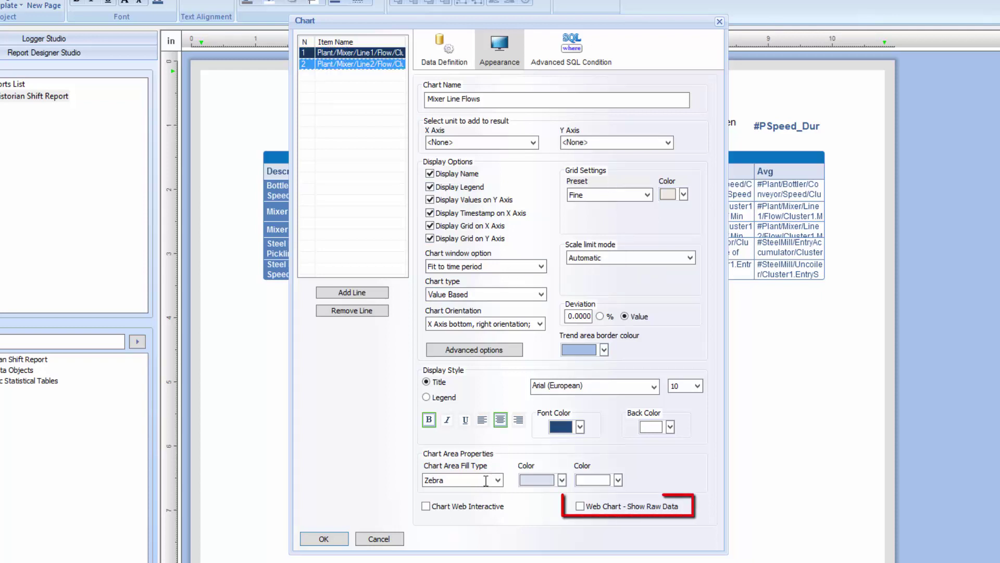
click(582, 506)
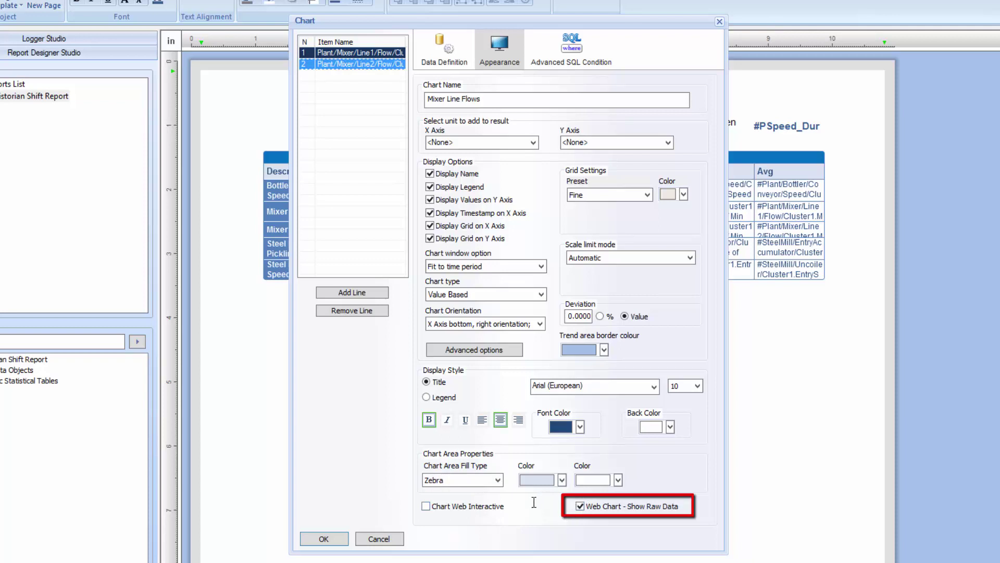
click(338, 538)
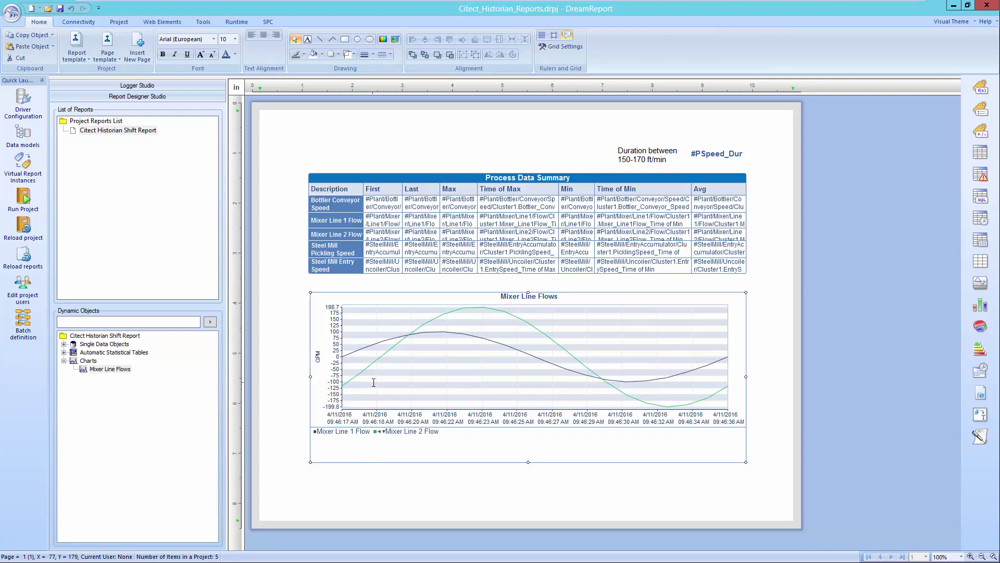
Insert a new blank page 2 via the page's context menu and scroll down to it
click(462, 482)
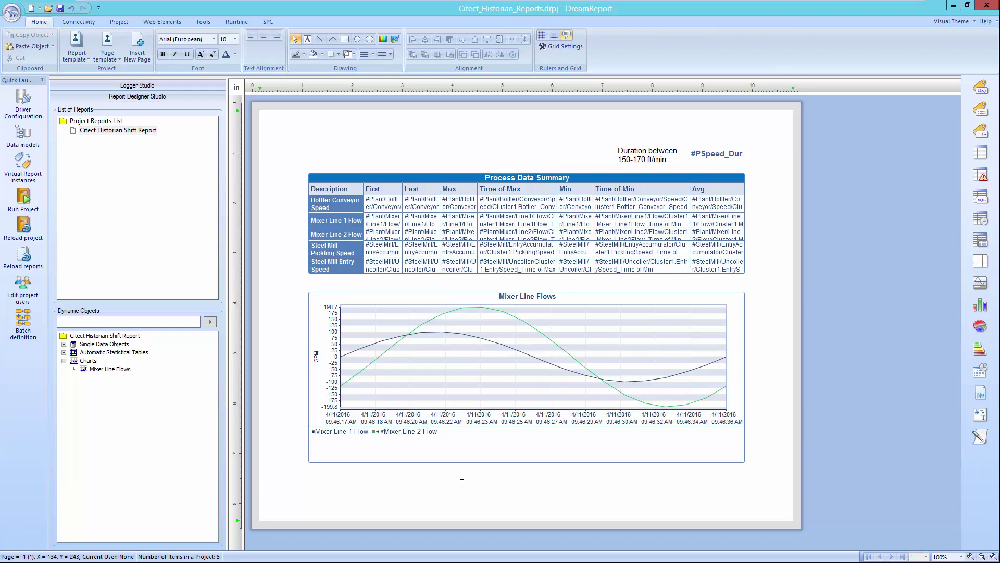
right_click(462, 483)
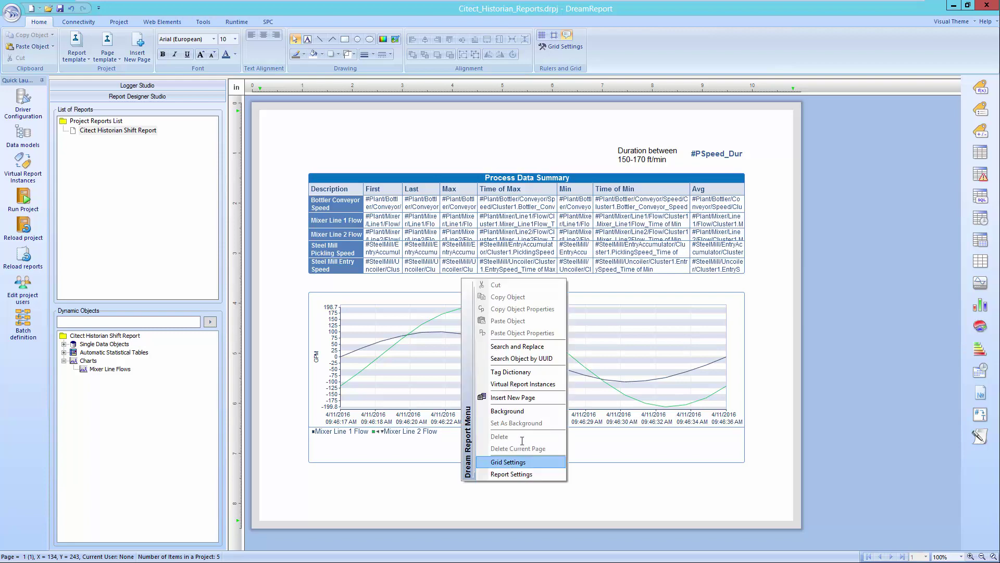
click(508, 397)
scroll(956, 453, down, 5)
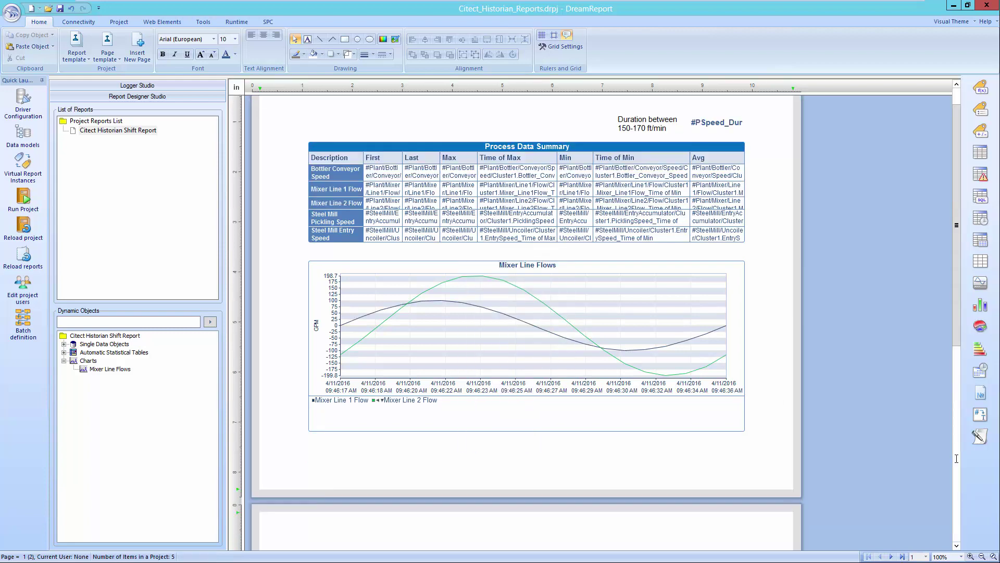
scroll(957, 463, down, 2)
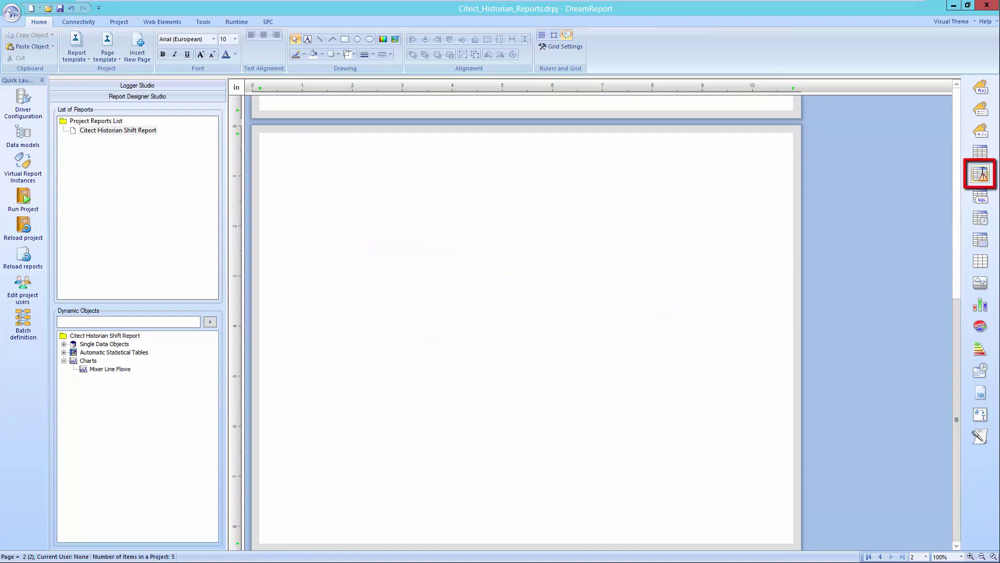
Draw an alarm table on page two from External History Server, filtered to CH_Alarms Hi Priority
click(979, 172)
drag(292, 181, 709, 237)
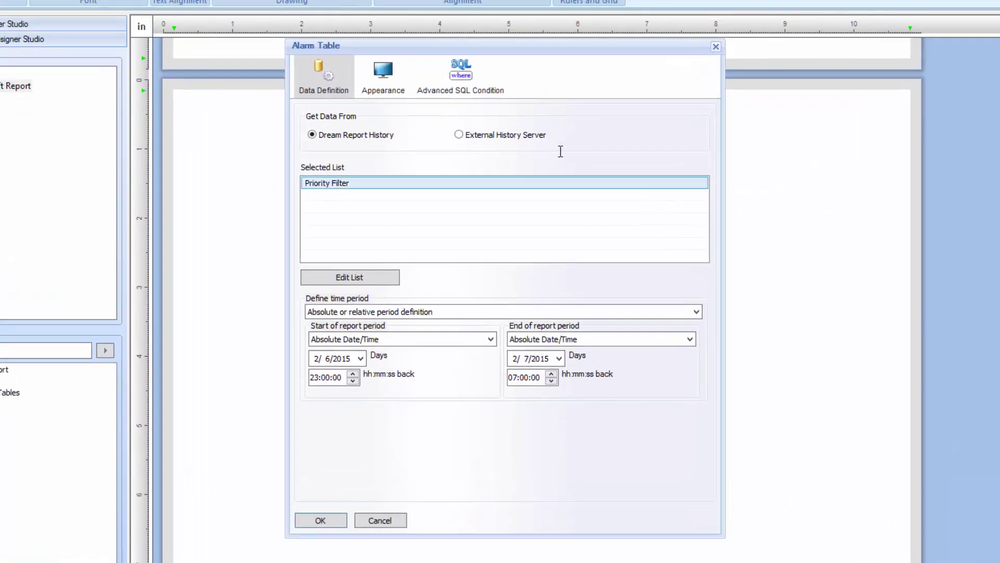
click(484, 135)
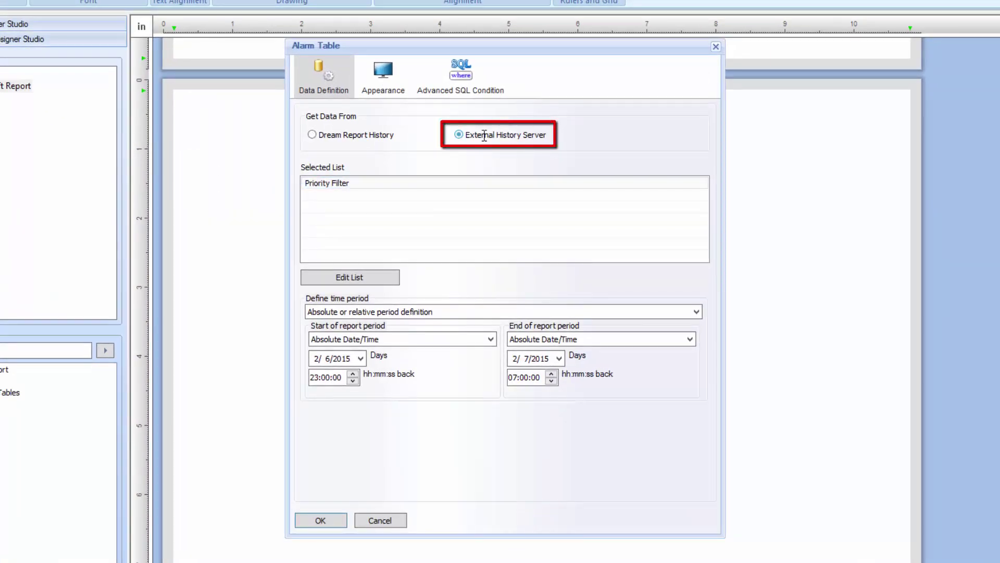
click(387, 276)
click(407, 315)
click(376, 327)
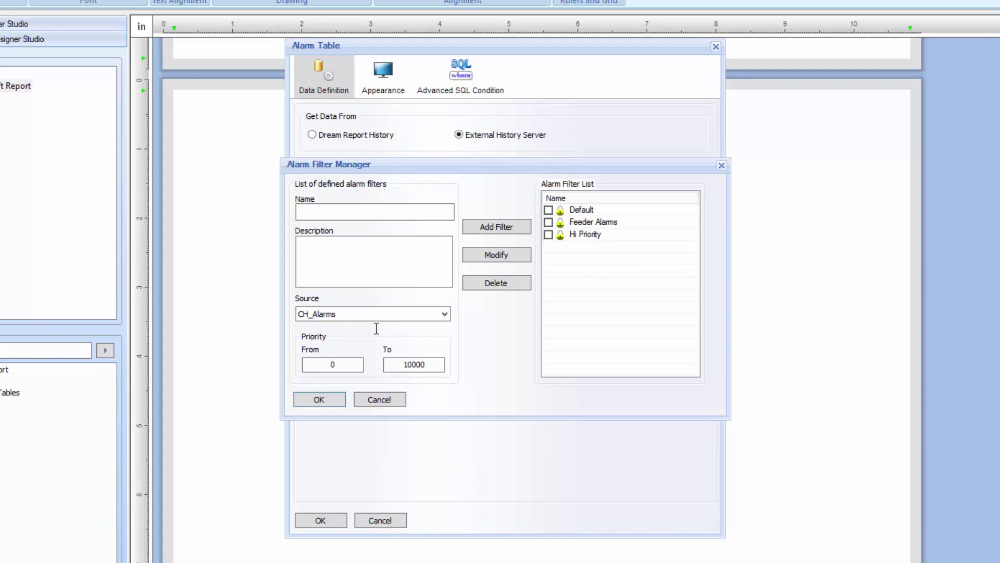
click(549, 235)
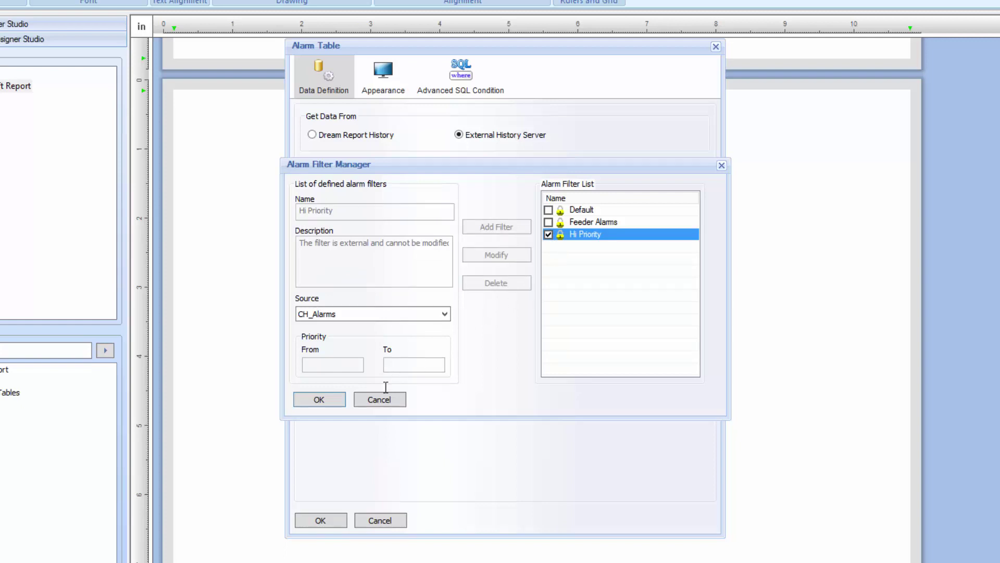
click(319, 399)
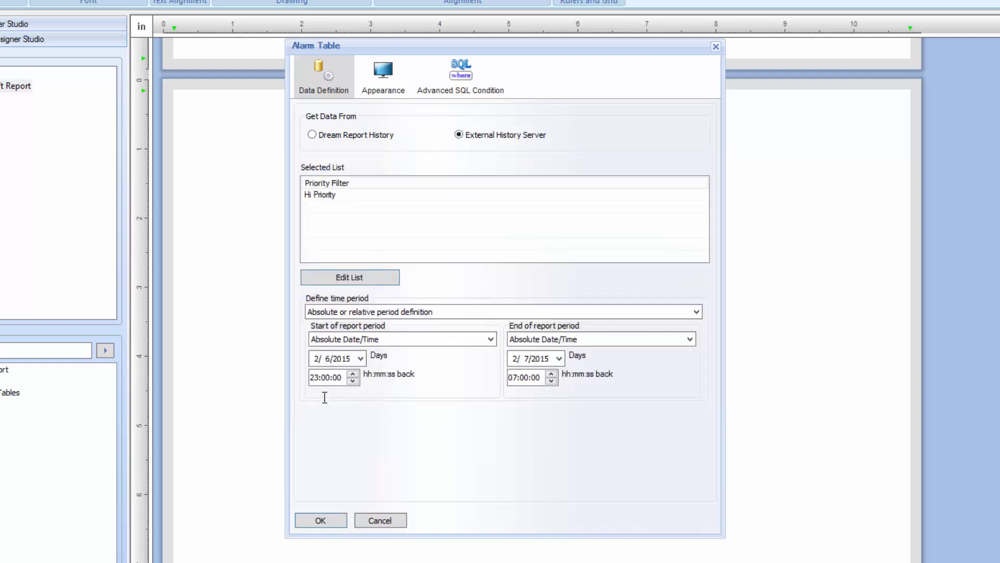
Show the table name and title it 'High Priority Alarms'
click(389, 77)
click(323, 115)
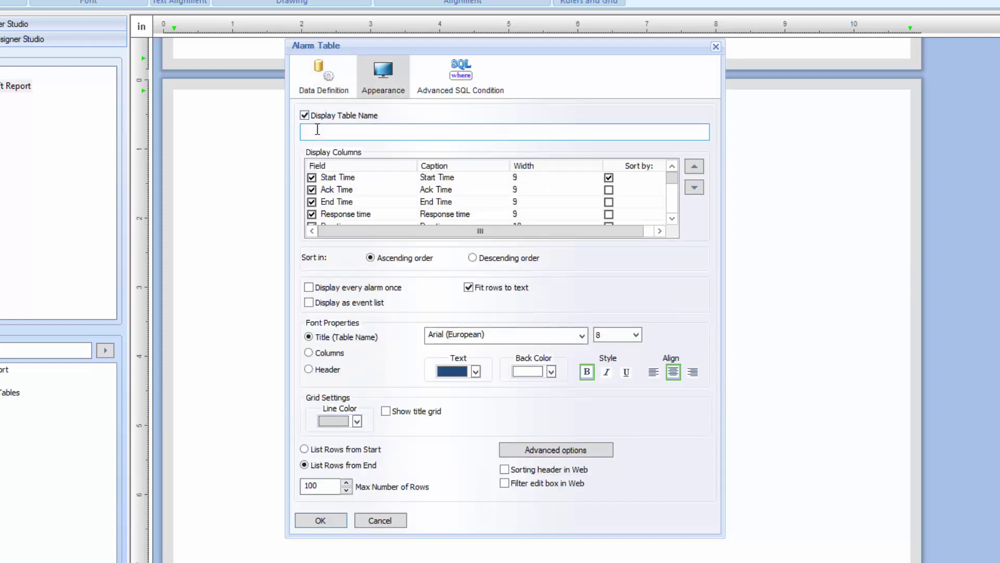
click(320, 129)
text(High Priority Alarms)
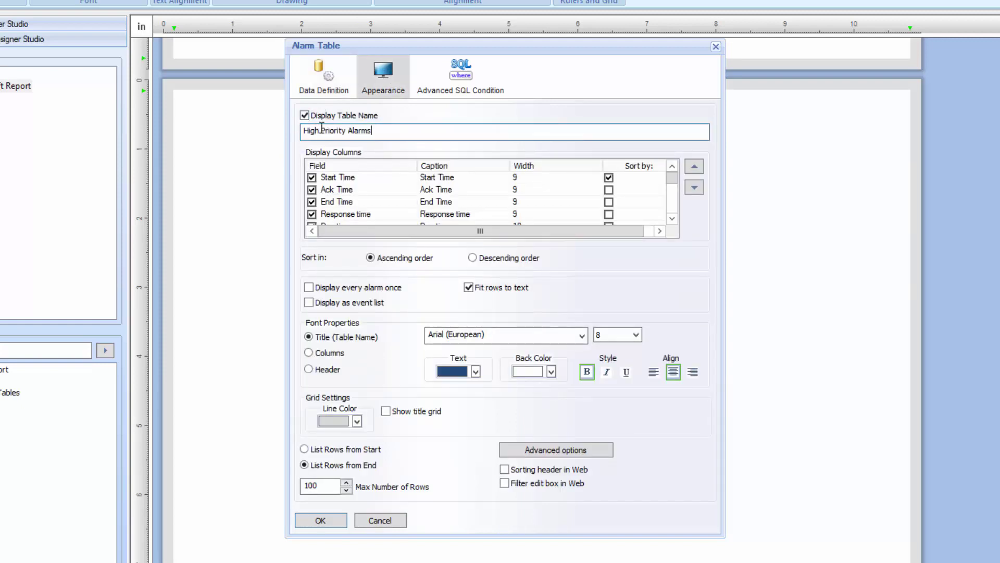
Hide the Alarm Text, Priority and AlarmID display columns
scroll(312, 191, down, 2)
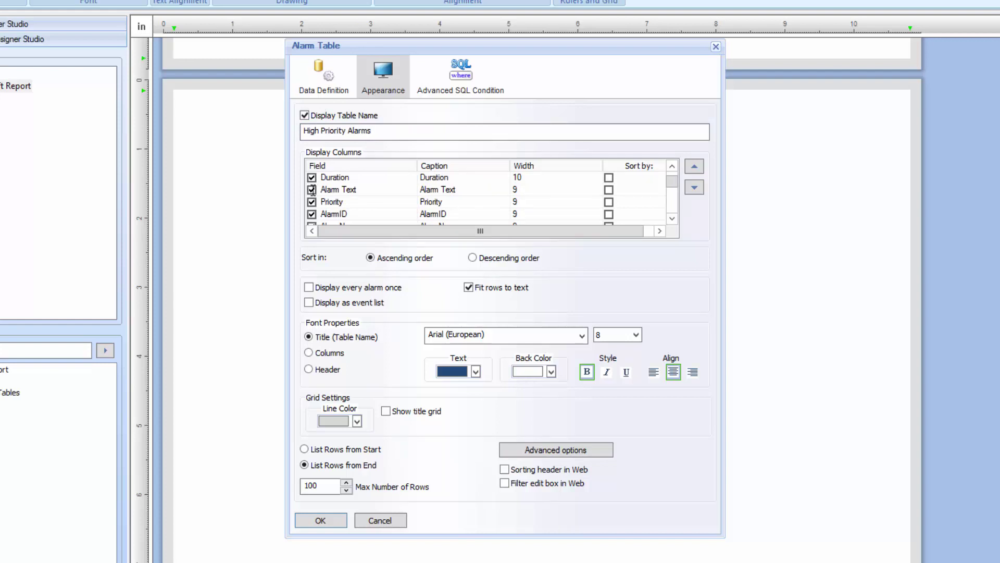
click(312, 189)
click(311, 202)
click(311, 214)
scroll(323, 203, down, 1)
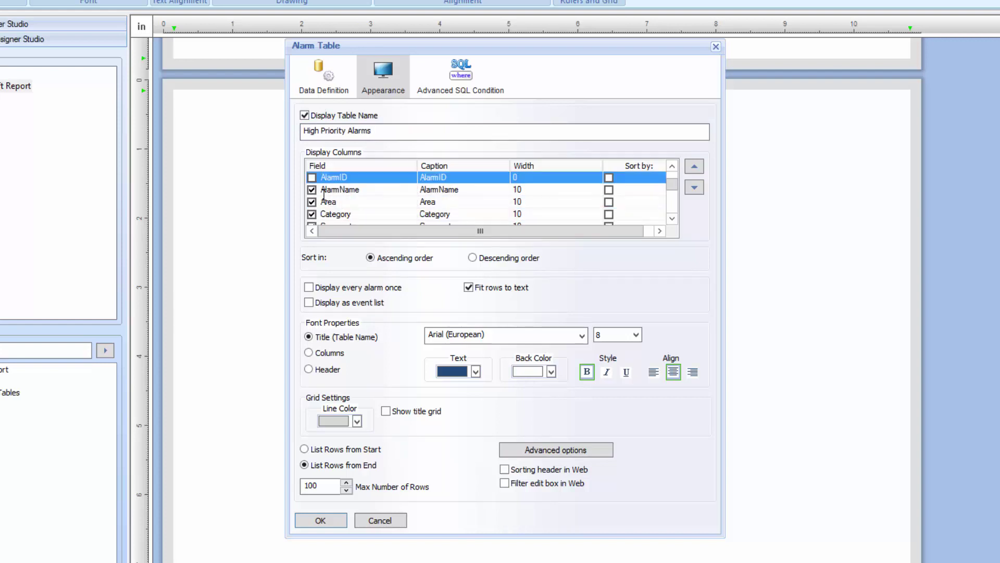
scroll(318, 192, up, 3)
click(459, 202)
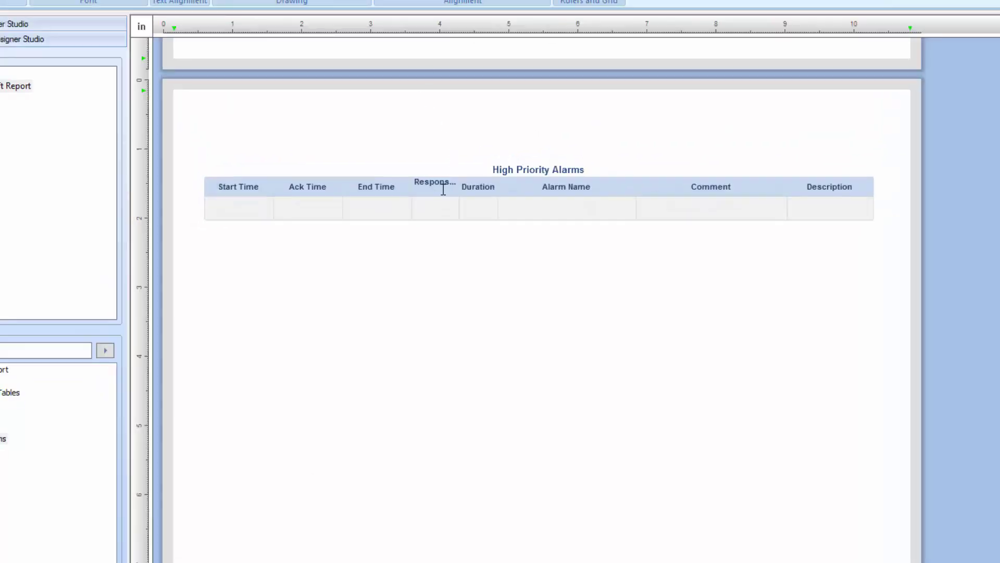
Duplicate the High Priority Alarms table just below the original and open the copy's settings
click(439, 194)
click(440, 198)
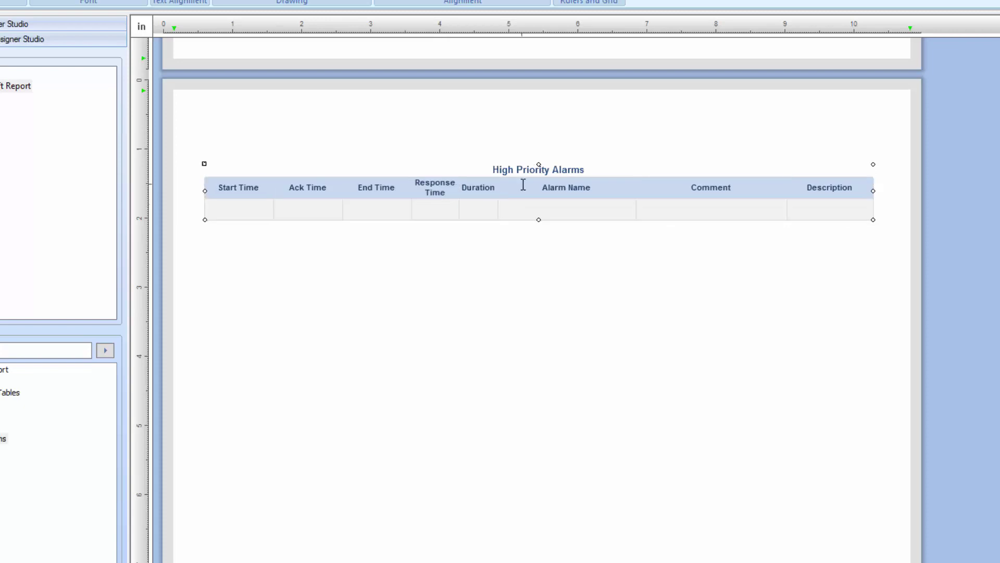
drag(523, 184, 521, 260)
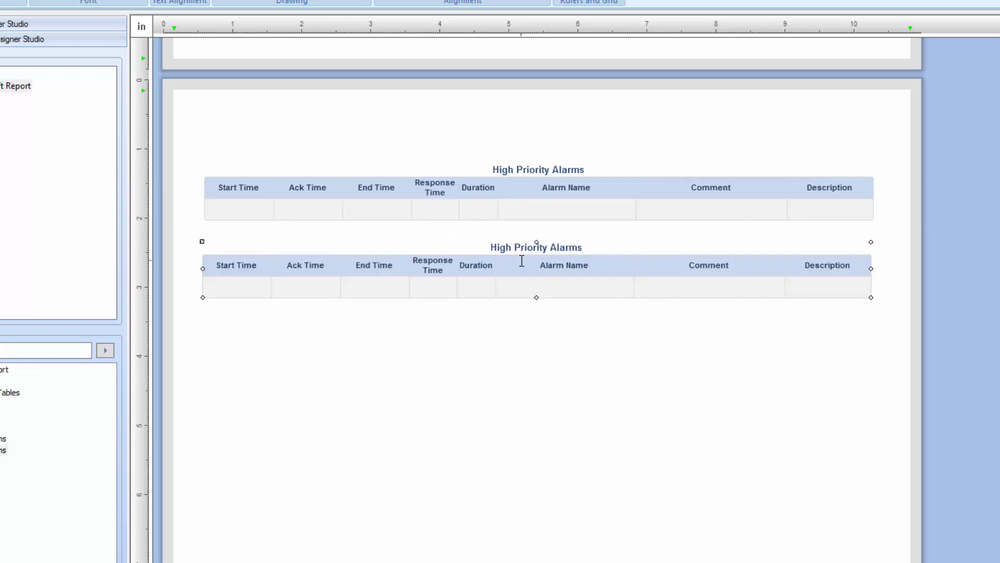
double_click(517, 214)
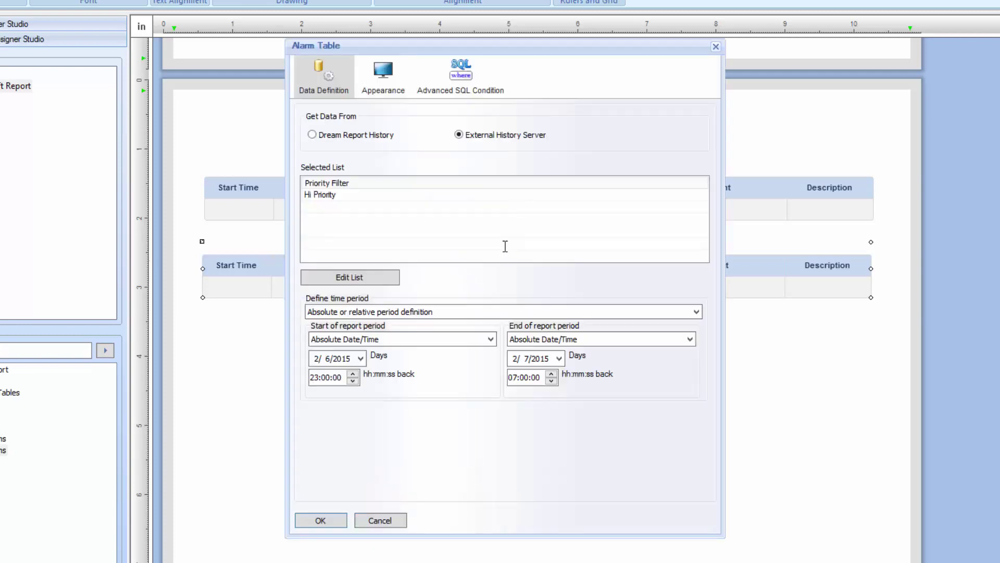
Replace the copy's Hi Priority filter with Feeder Alarms
click(386, 275)
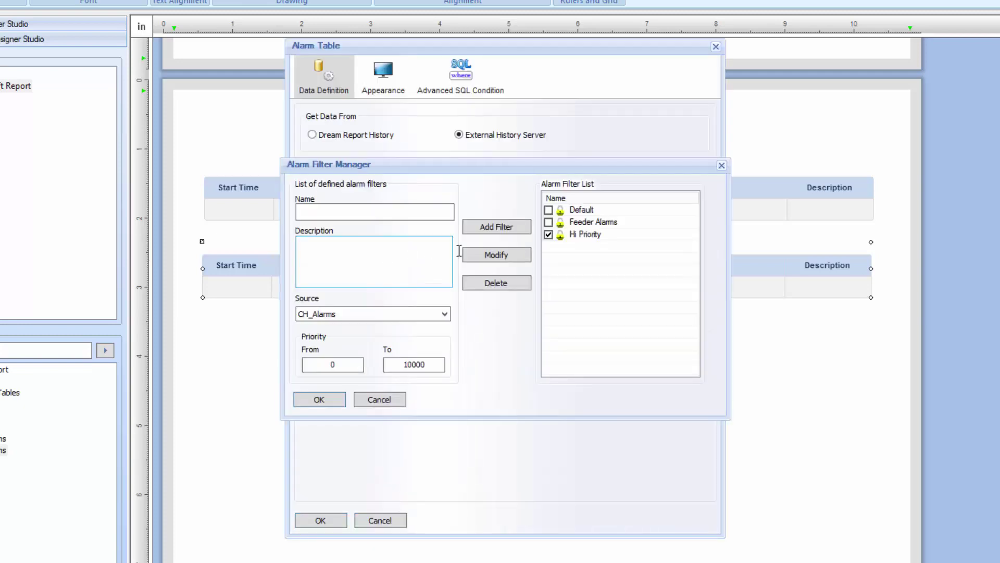
click(548, 235)
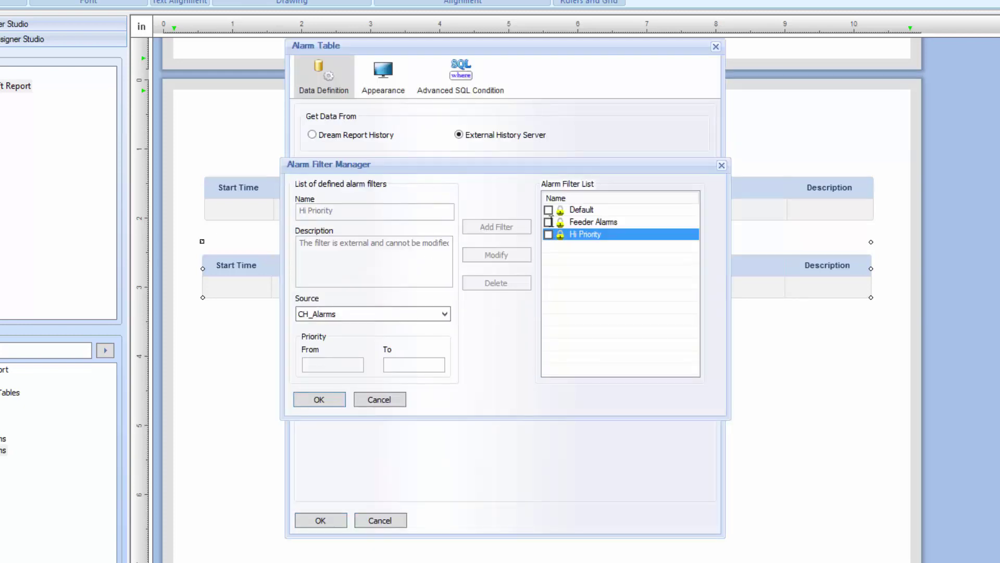
click(548, 222)
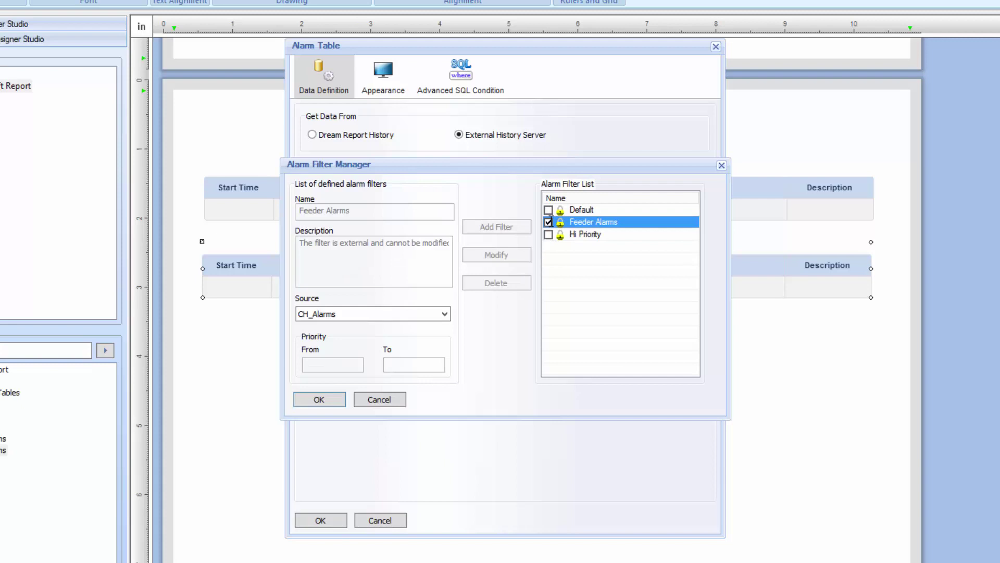
click(316, 399)
Retitle the copied table 'Feeder Alarms'
click(392, 65)
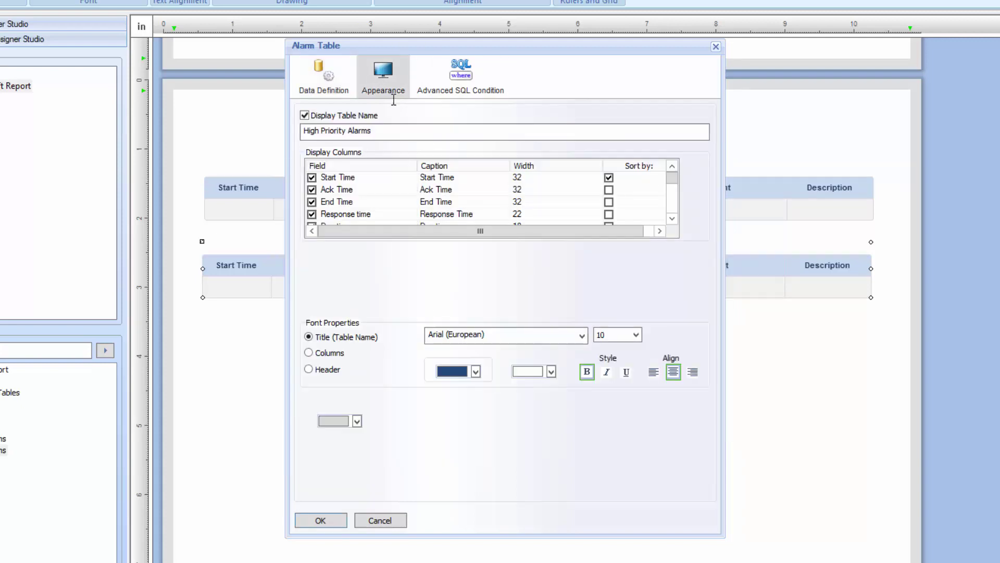
drag(342, 137, 239, 131)
key(BackSpace)
key(Delete)
key(Delete)
text(Feeder)
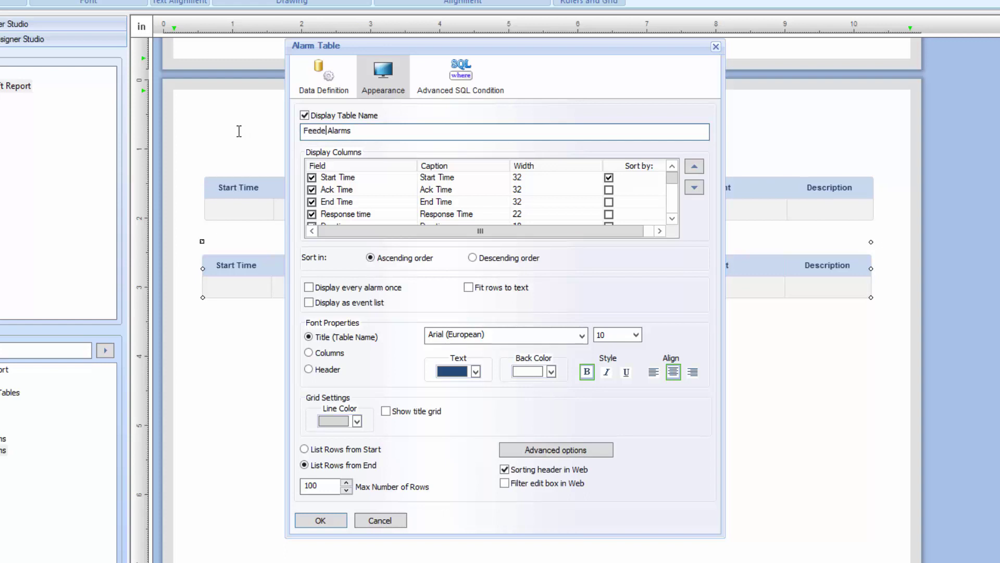
Add an advanced visualization rule showing alarms with Duration 60–9999 in red font
click(601, 449)
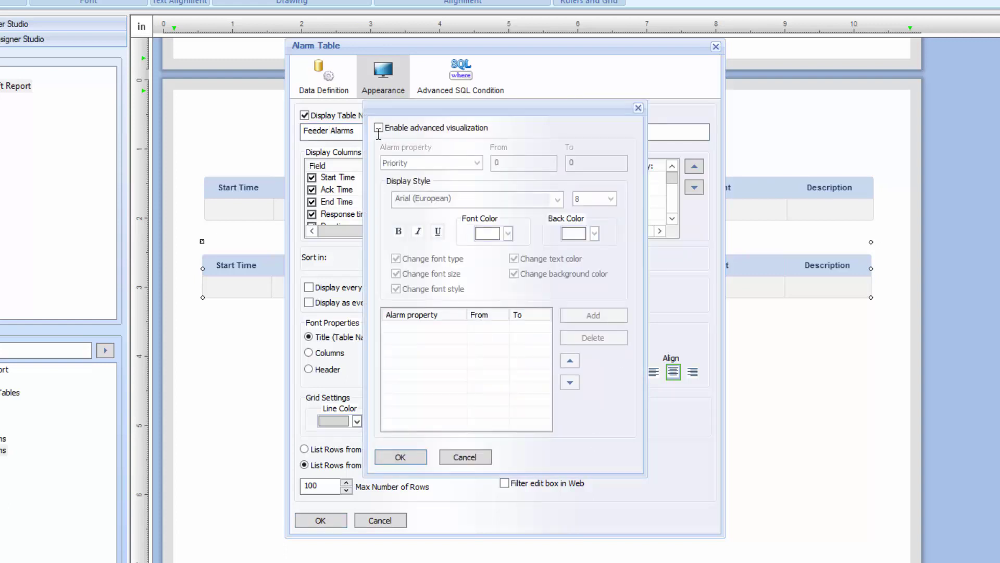
click(378, 128)
click(477, 163)
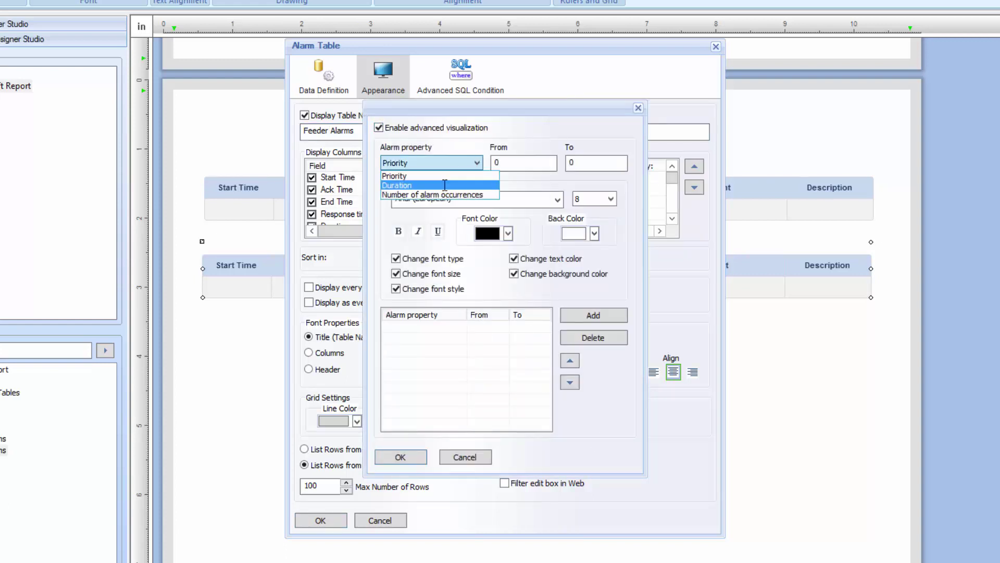
click(444, 185)
key(Tab)
text(60)
key(Tab)
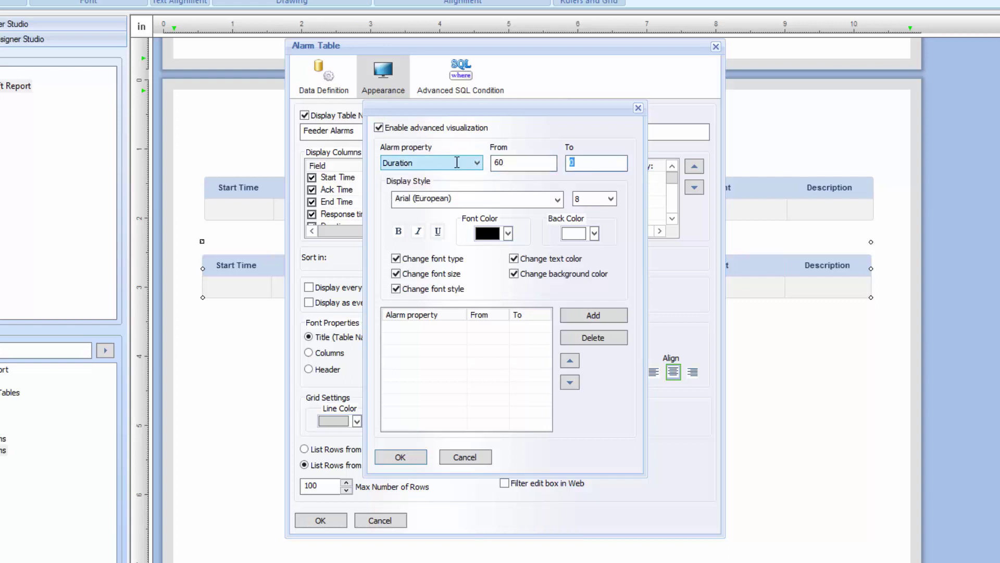
text(9999)
click(508, 233)
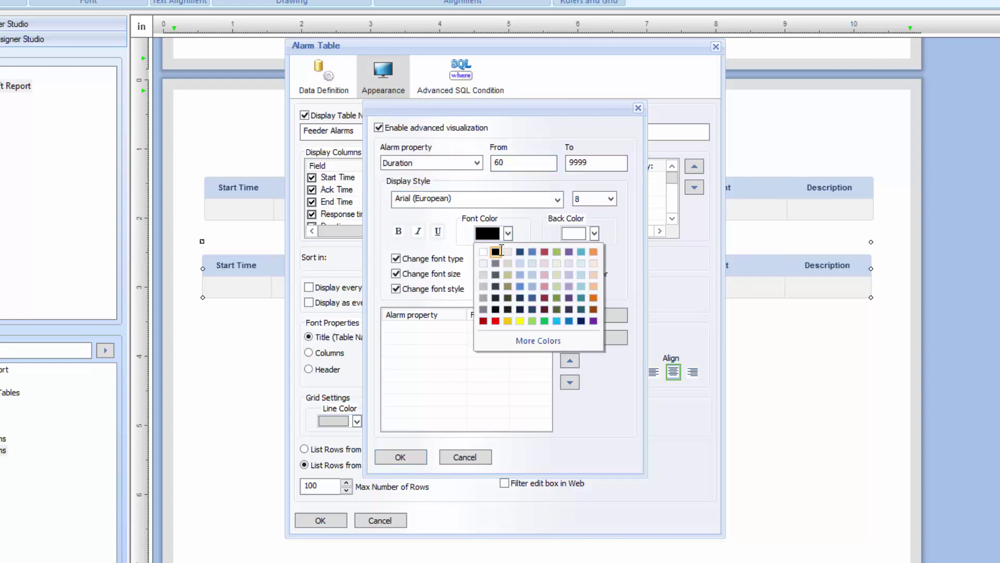
click(496, 321)
click(578, 315)
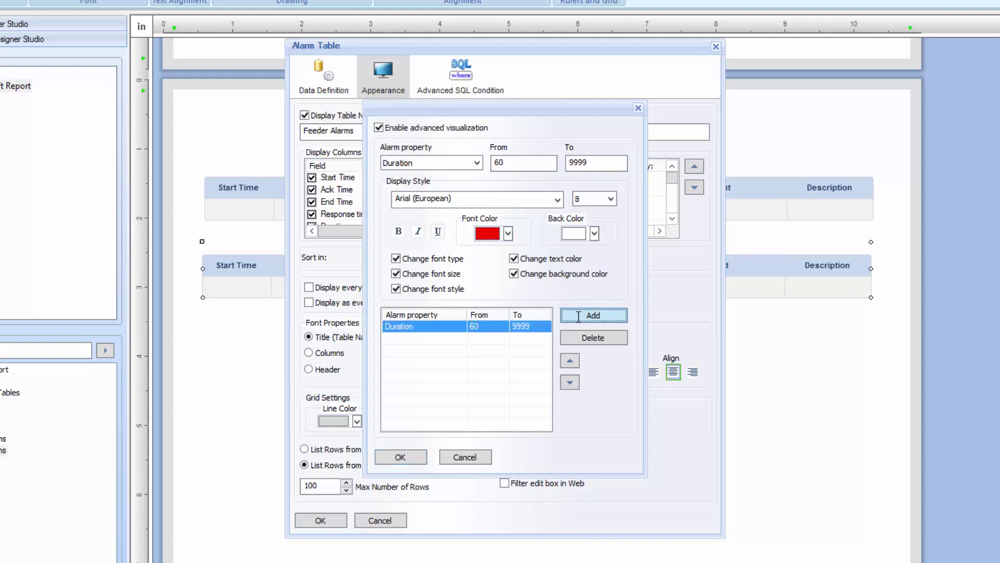
click(404, 456)
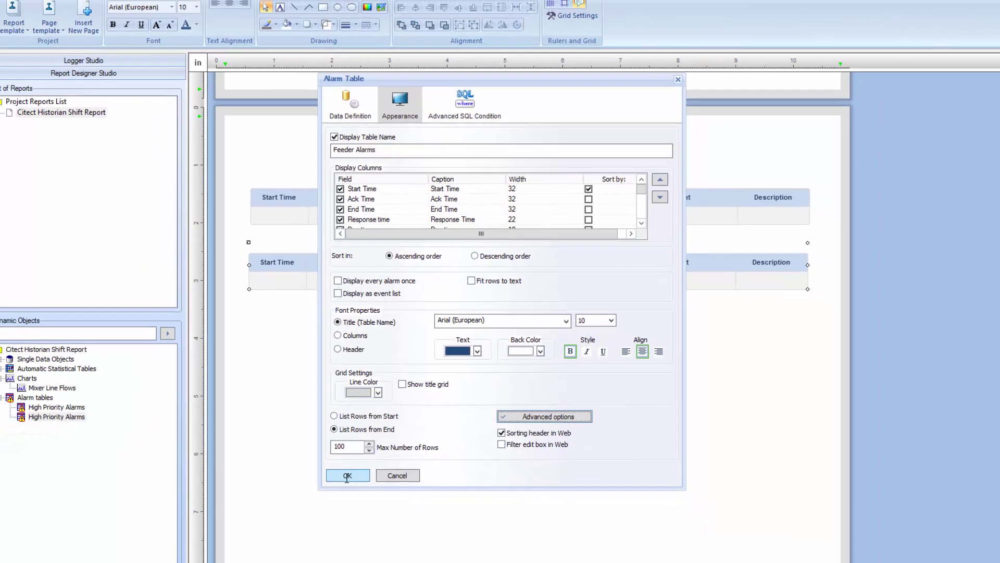
Confirm the Feeder Alarms table and left-align both alarm tables
click(347, 476)
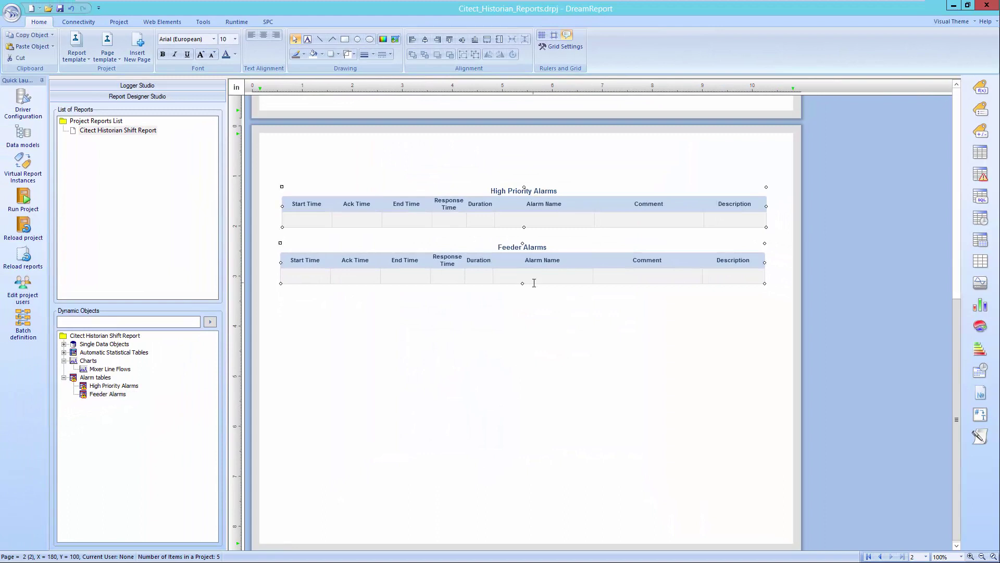
key(ctrl+a)
click(413, 39)
key(Right)
key(Right)
key(Right)
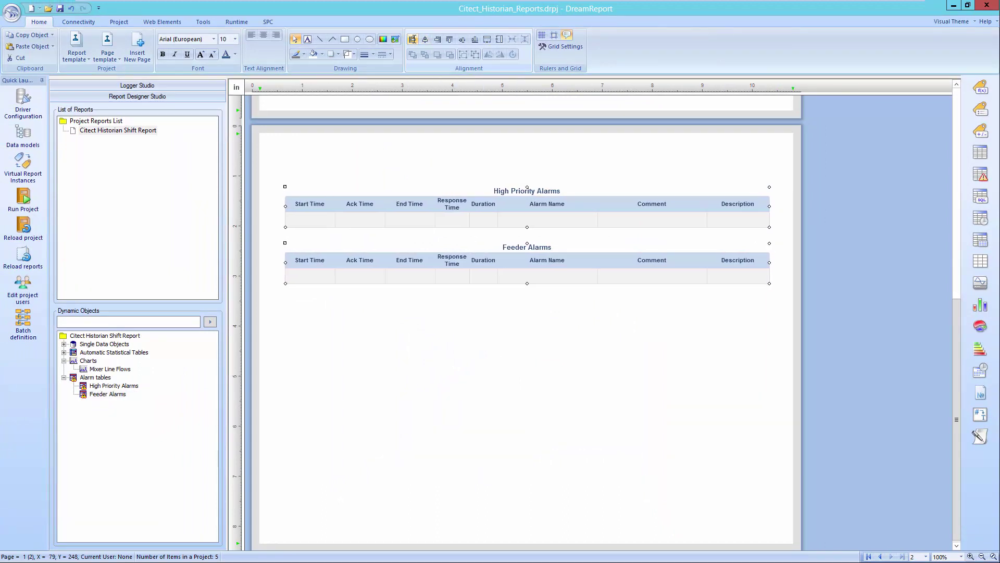
scroll(670, 404, up, 10)
Apply the _Page_Template_Demo - LANDSCAPE.PTDR page template and run the project
click(107, 56)
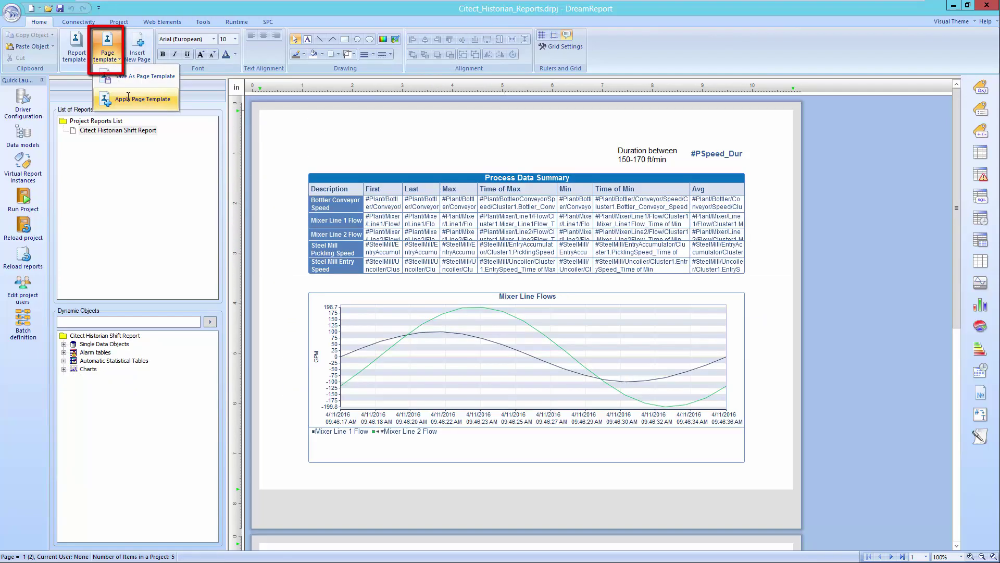
click(128, 99)
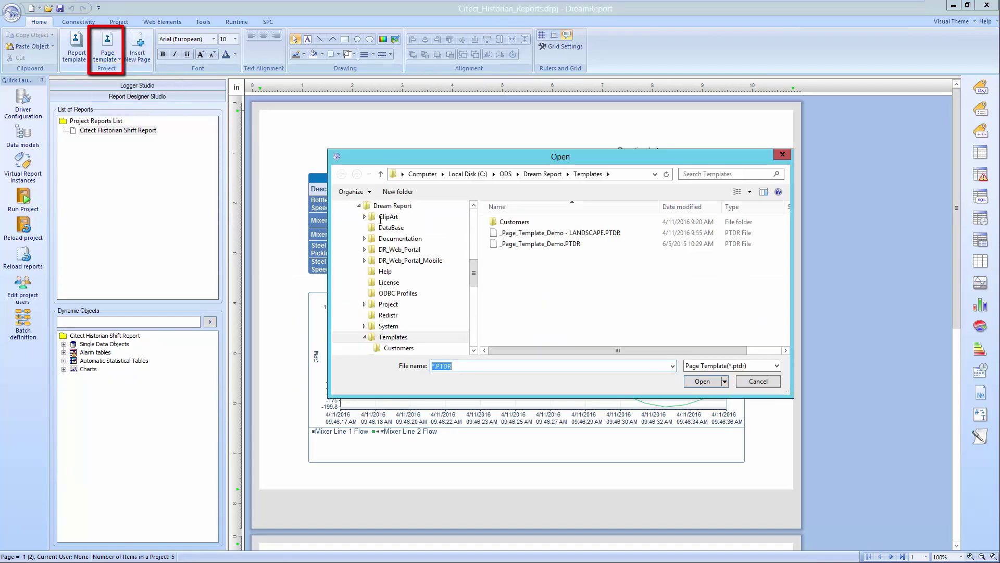
double_click(564, 232)
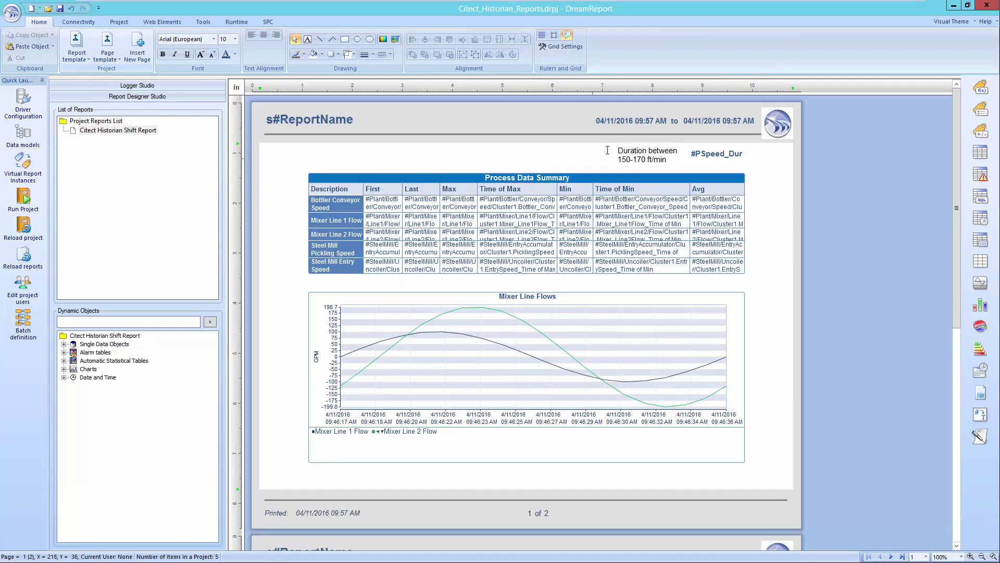
scroll(639, 337, down, 3)
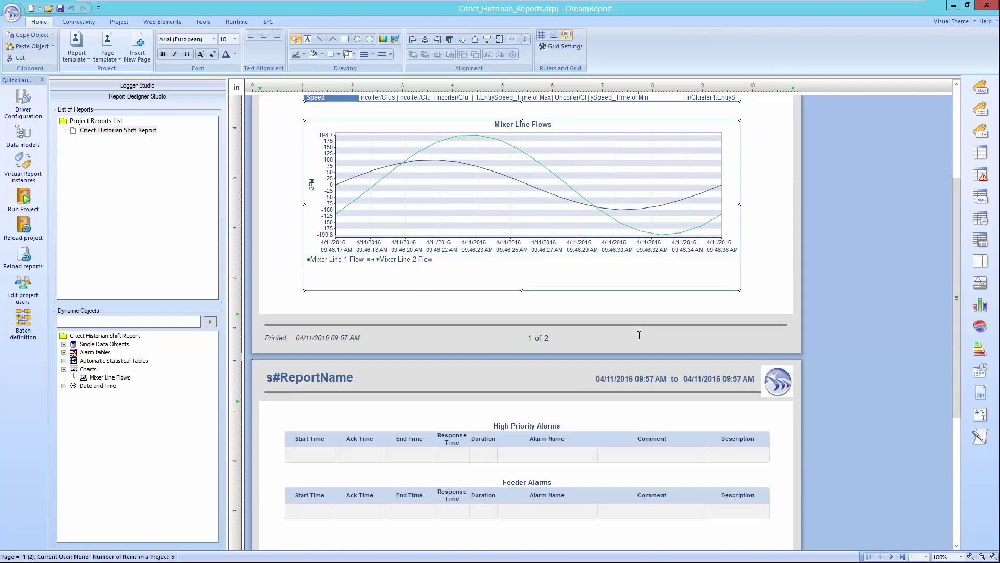
click(23, 198)
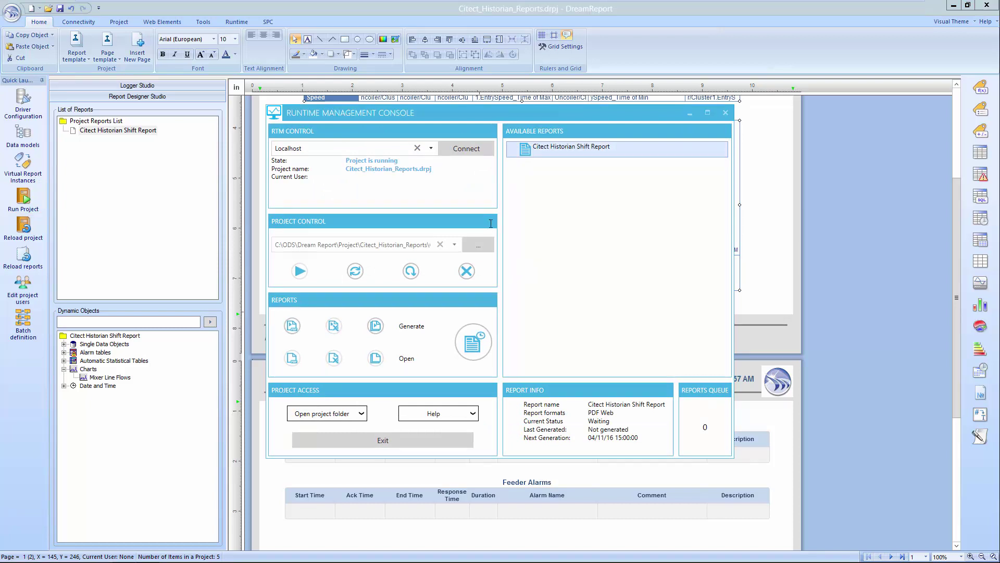
Generate the Citect Historian Shift Report from the Runtime Management Console
click(294, 325)
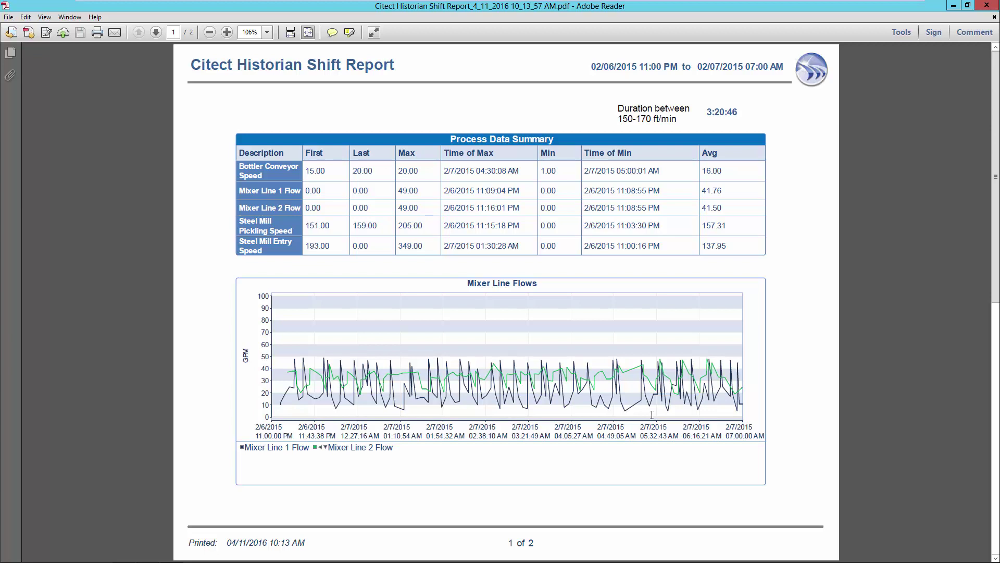
Scroll down through the shift report PDF to page 2
scroll(614, 415, down, 3)
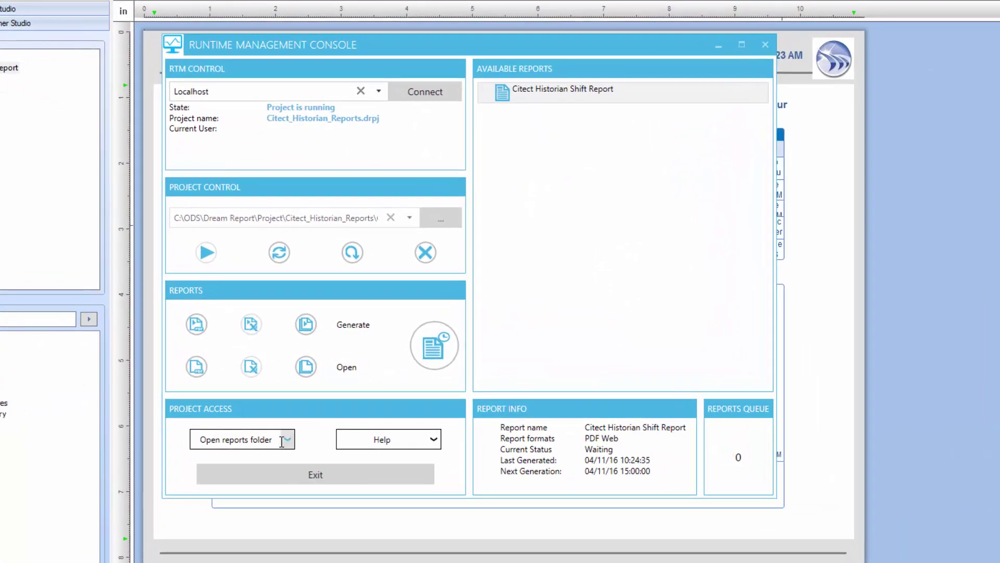
Run Configure IIS from Project Access to create the web virtual directory and confirm success
click(245, 439)
click(255, 387)
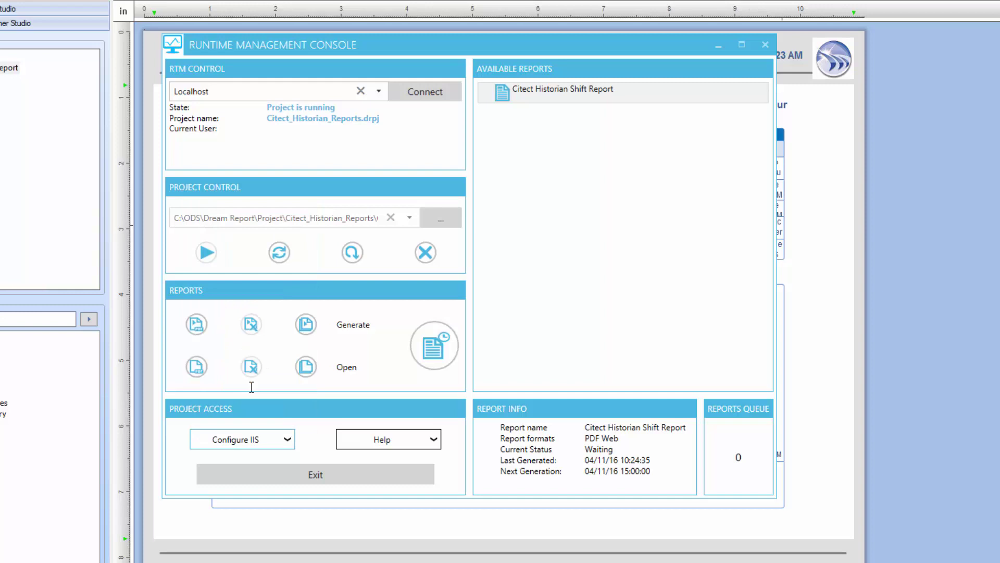
click(439, 284)
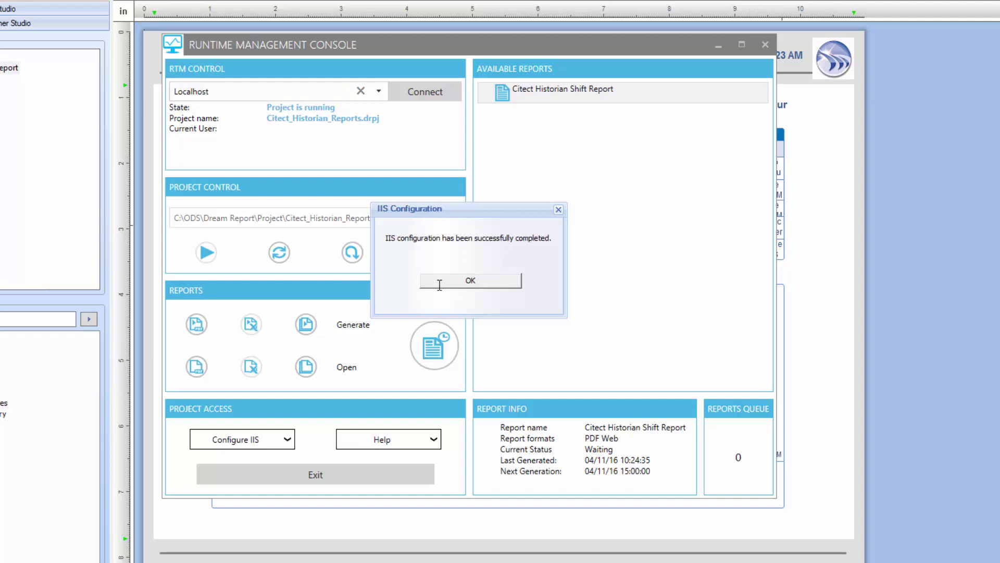
click(440, 284)
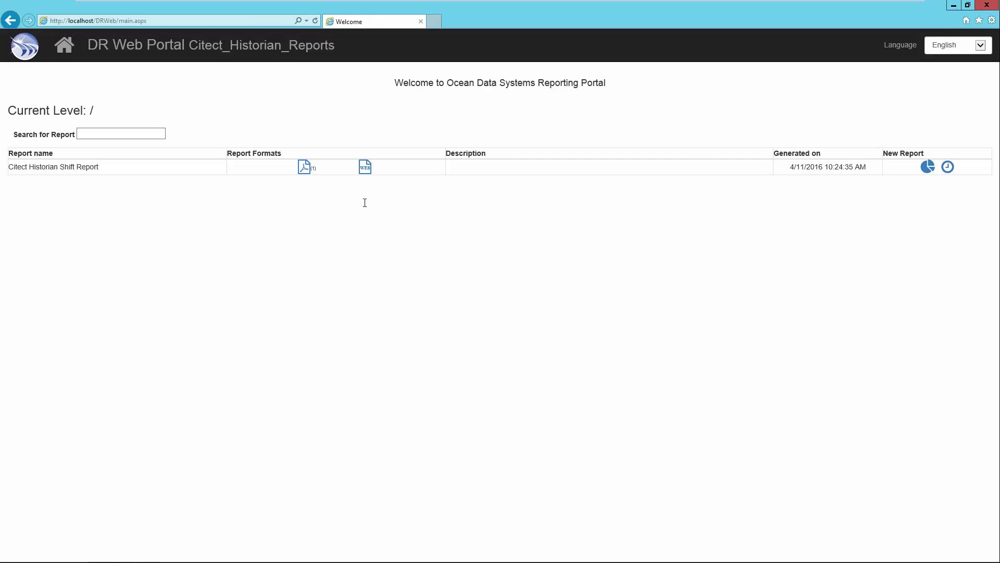
Open the shift report in WEB format and view the 3:41:06 duration data as a chart
click(365, 168)
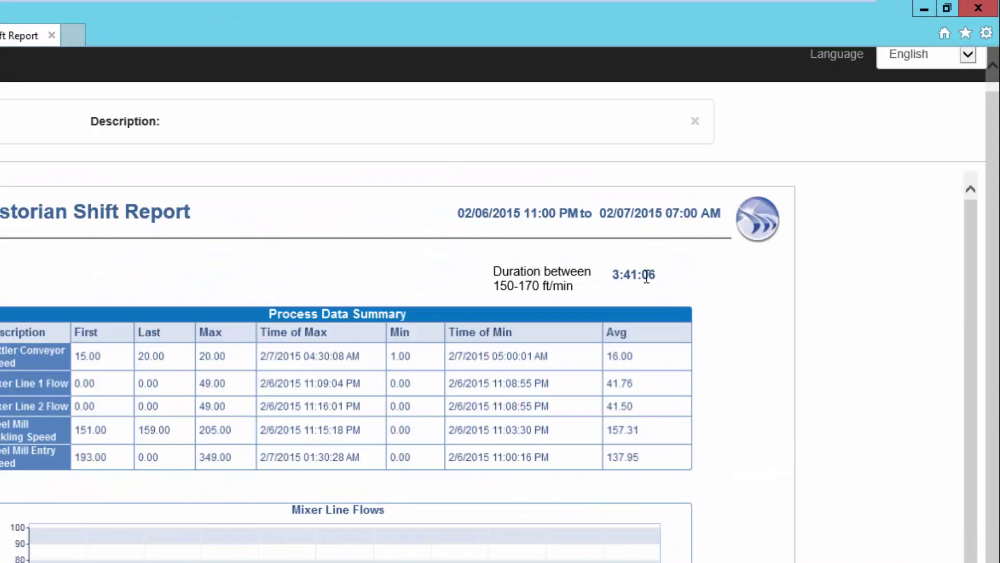
click(645, 277)
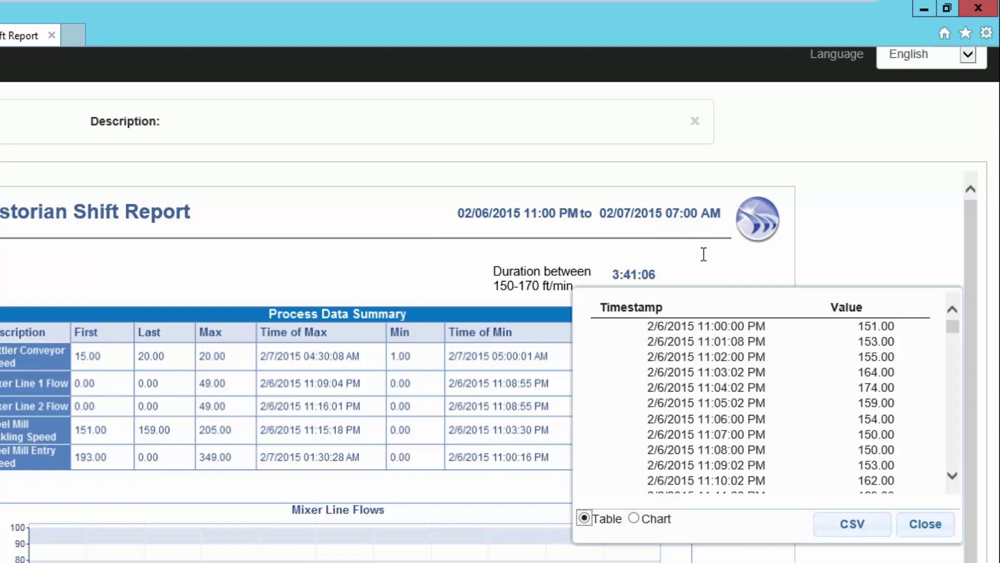
mouse_move(956, 329)
mouse_down()
mouse_move(953, 378)
mouse_move(952, 317)
mouse_up()
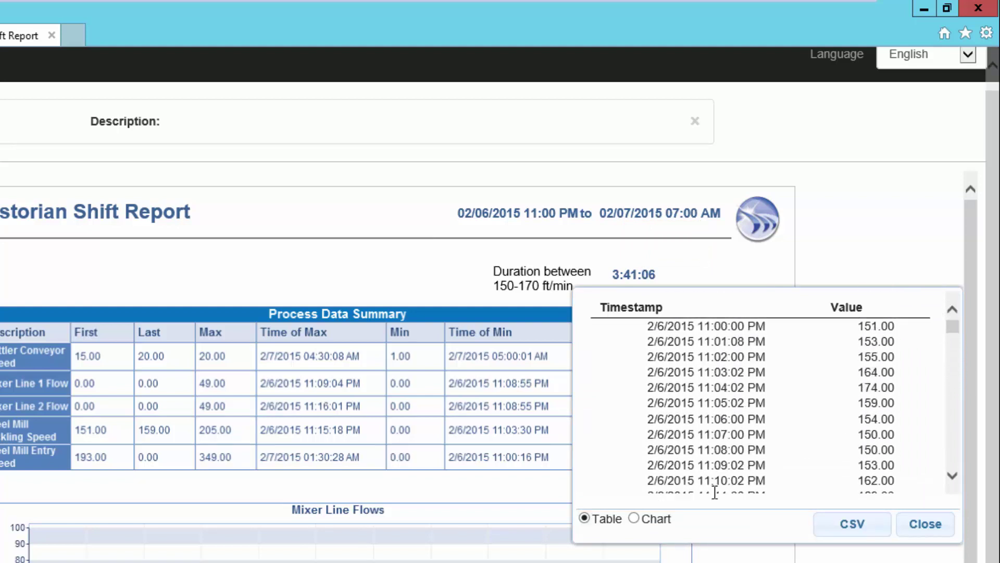
click(634, 518)
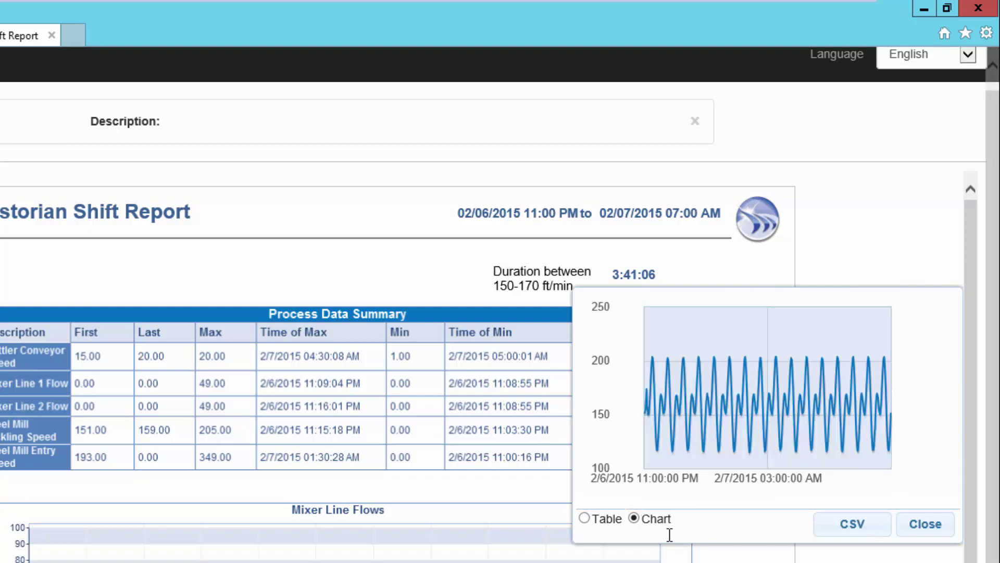
scroll(732, 402, up, 3)
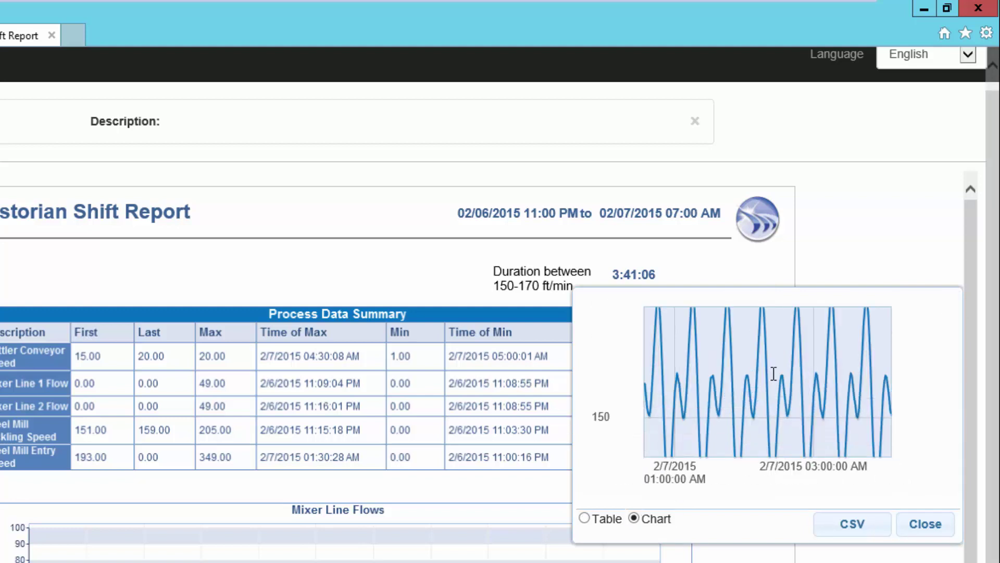
scroll(775, 377, down, 3)
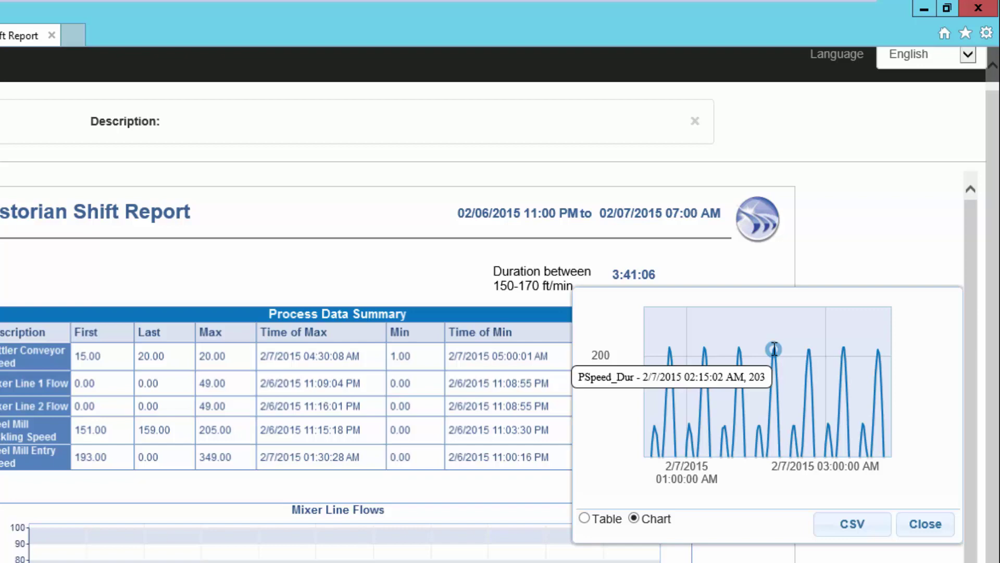
click(923, 523)
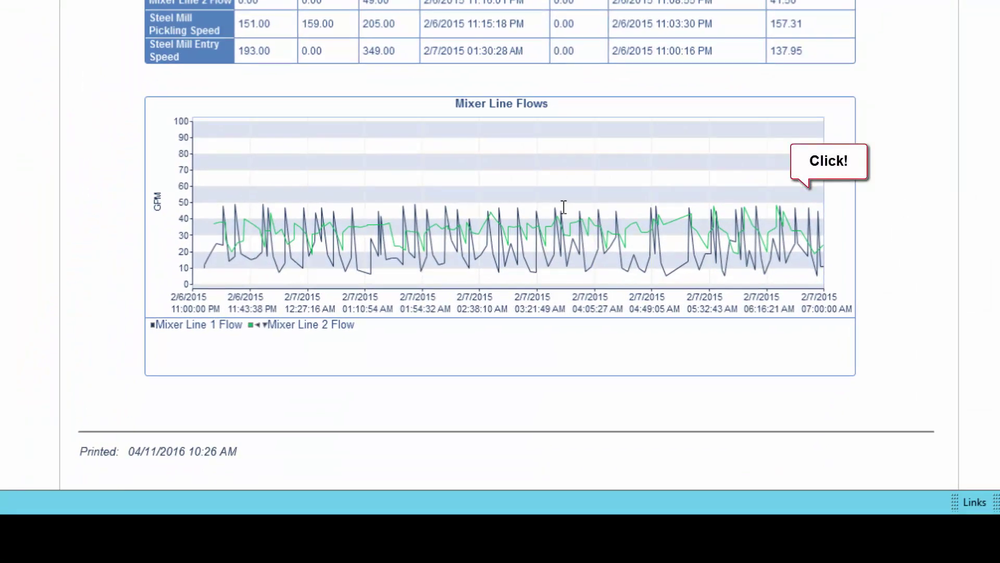
Select both Mixer Line 1 and Line 2 flow items from the Mixer Line Flows chart and export them to CSV
click(559, 221)
scroll(576, 208, down, 3)
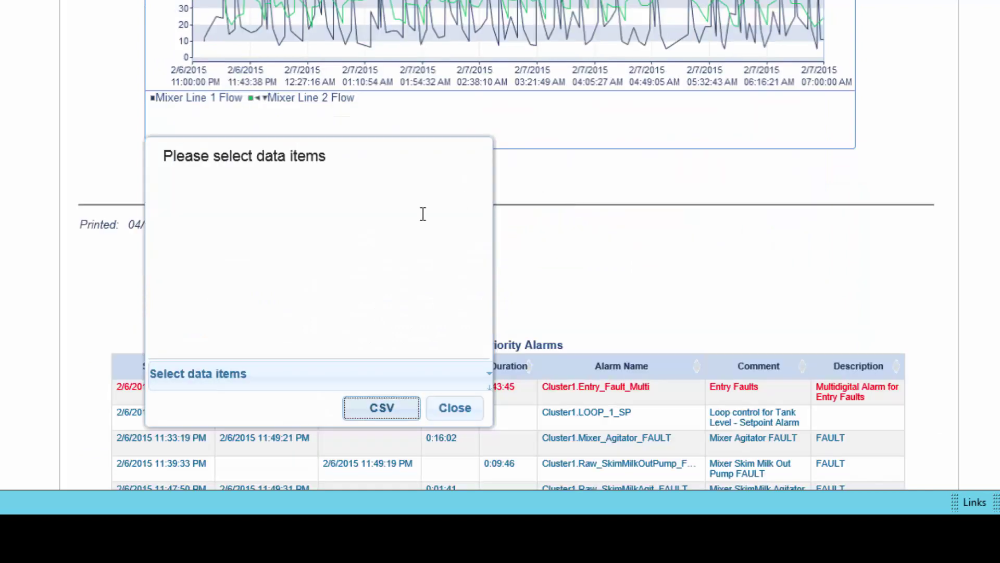
click(350, 235)
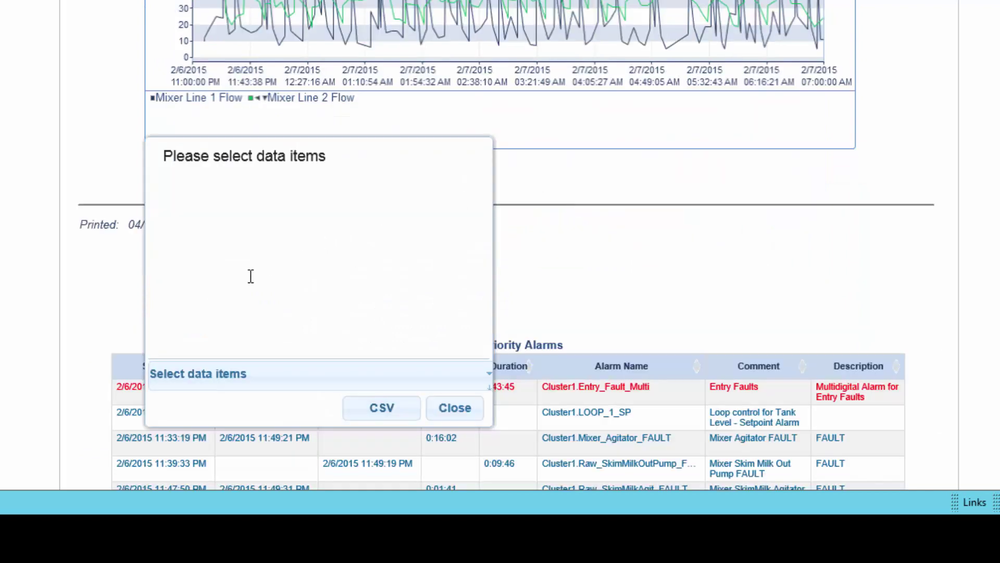
click(194, 374)
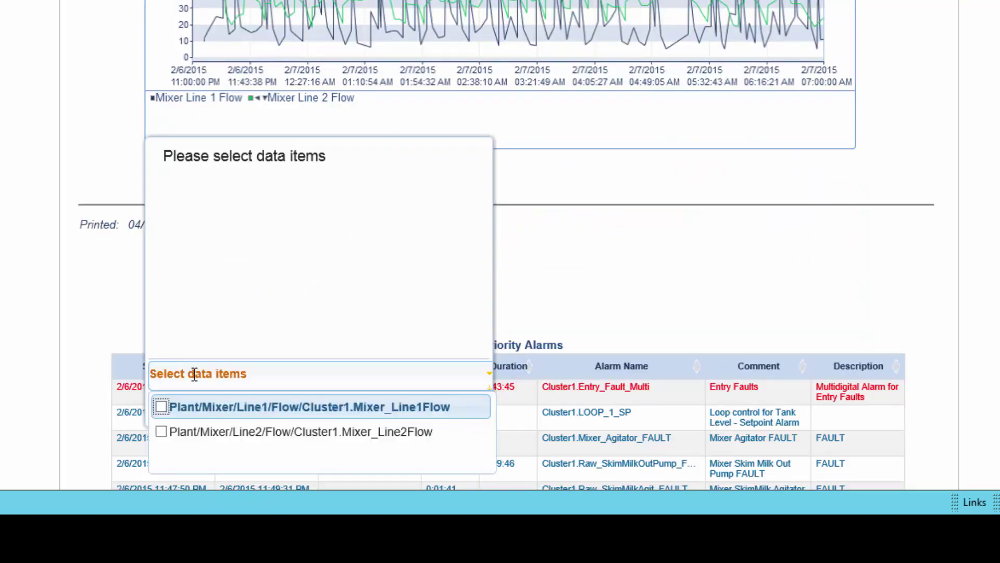
click(161, 406)
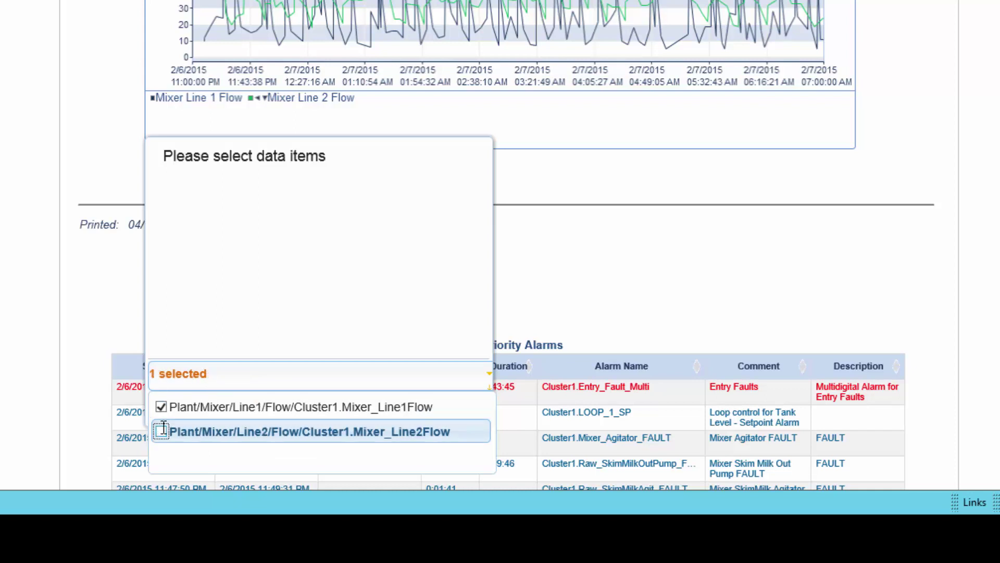
click(162, 430)
click(308, 260)
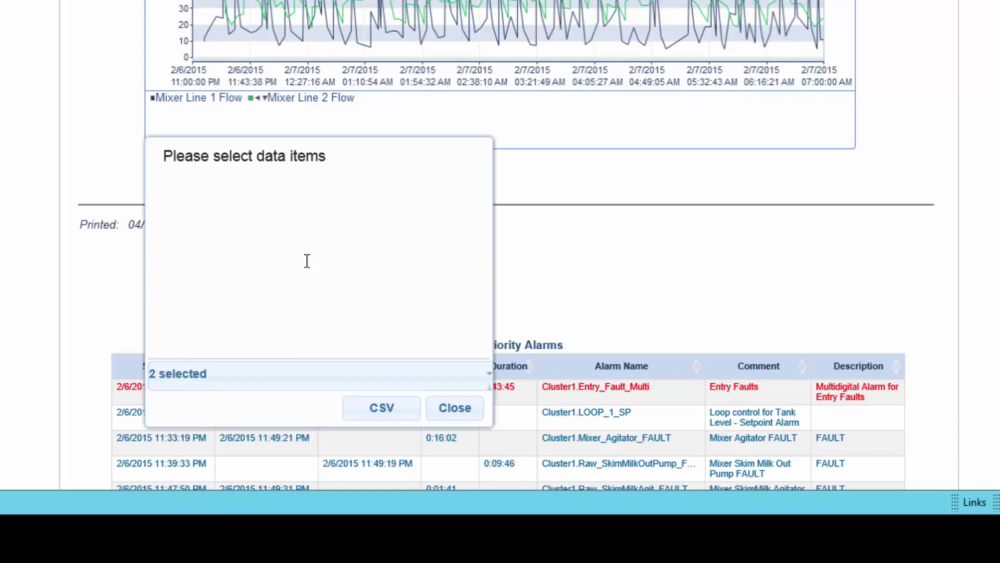
click(415, 337)
drag(411, 337, 234, 333)
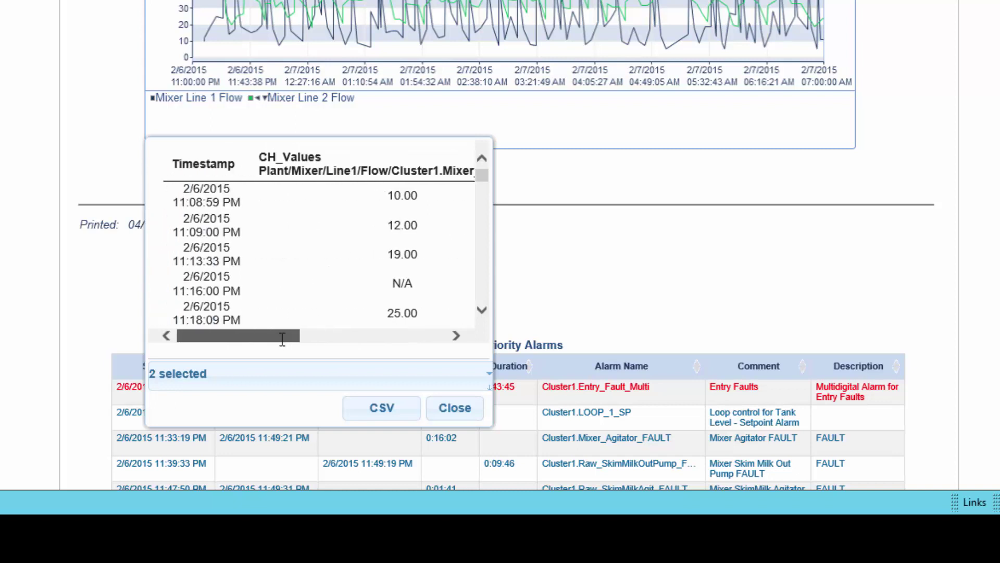
click(382, 406)
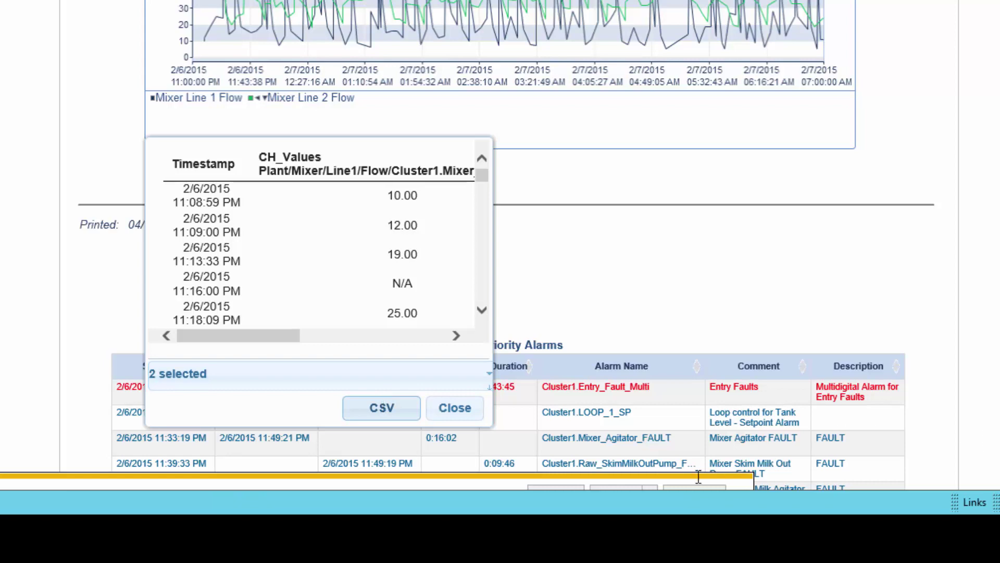
click(468, 408)
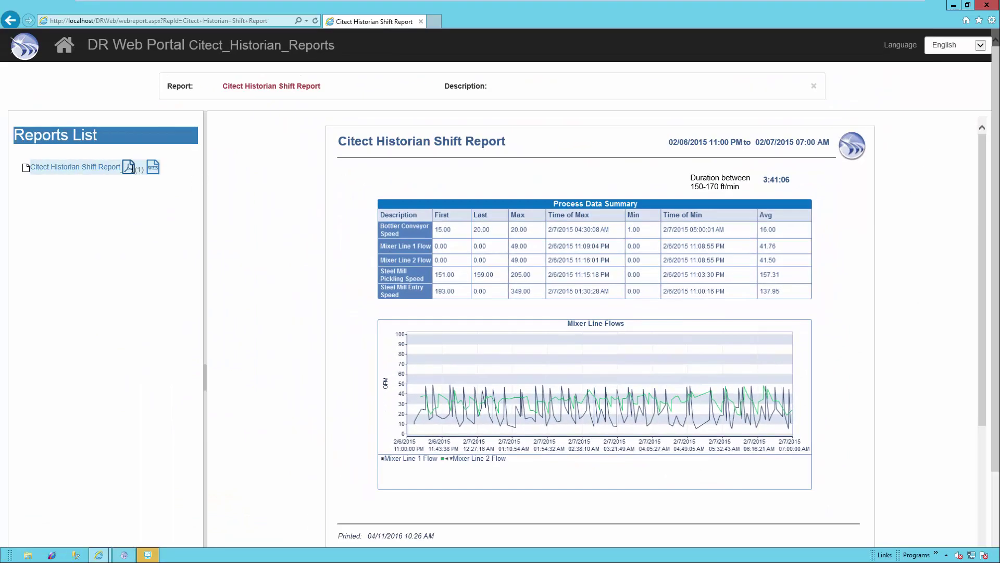
Open the Citect Historian Shift Report PDF and hide the List of Report files panel
click(129, 166)
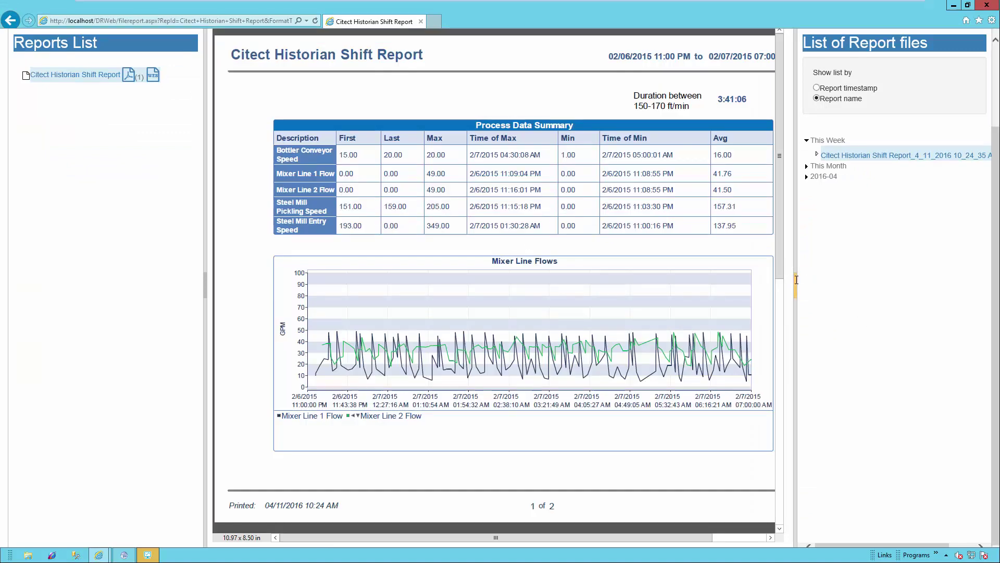
click(795, 279)
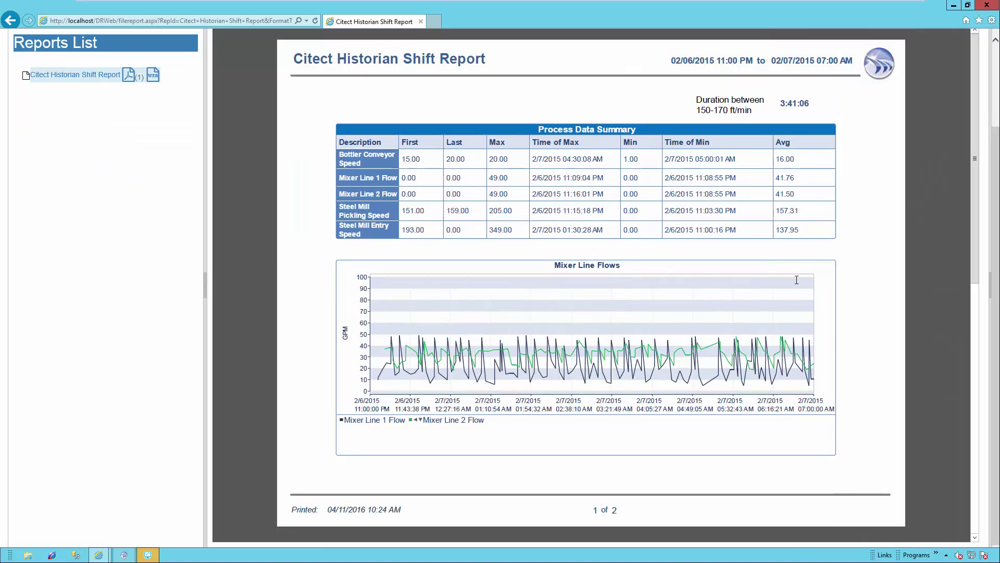